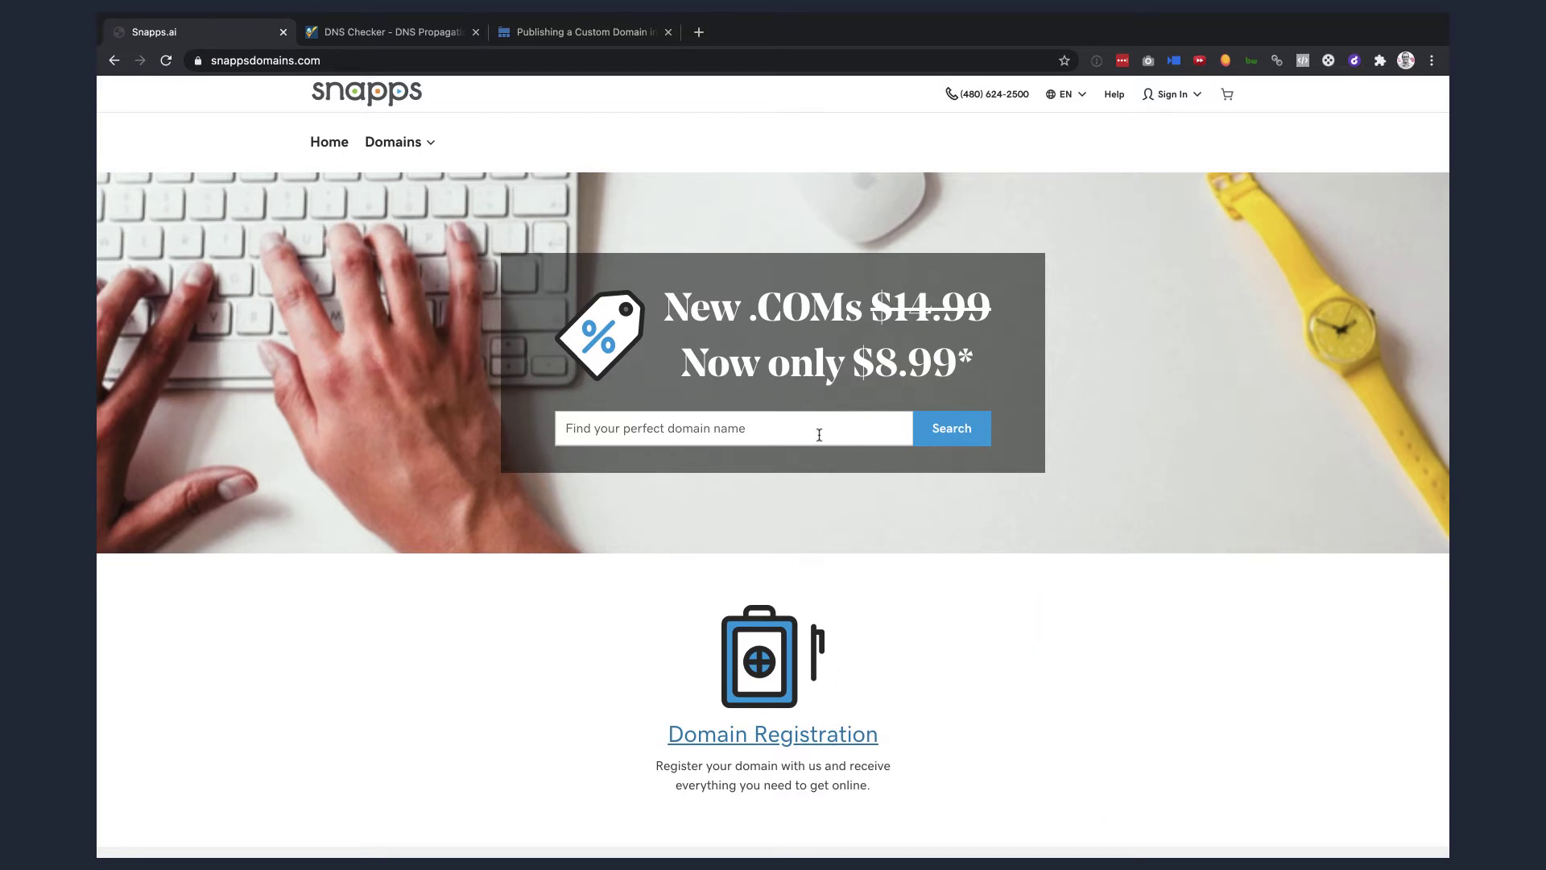
Search for the availability of the domain snappswebsitebuilder.com.
click(684, 431)
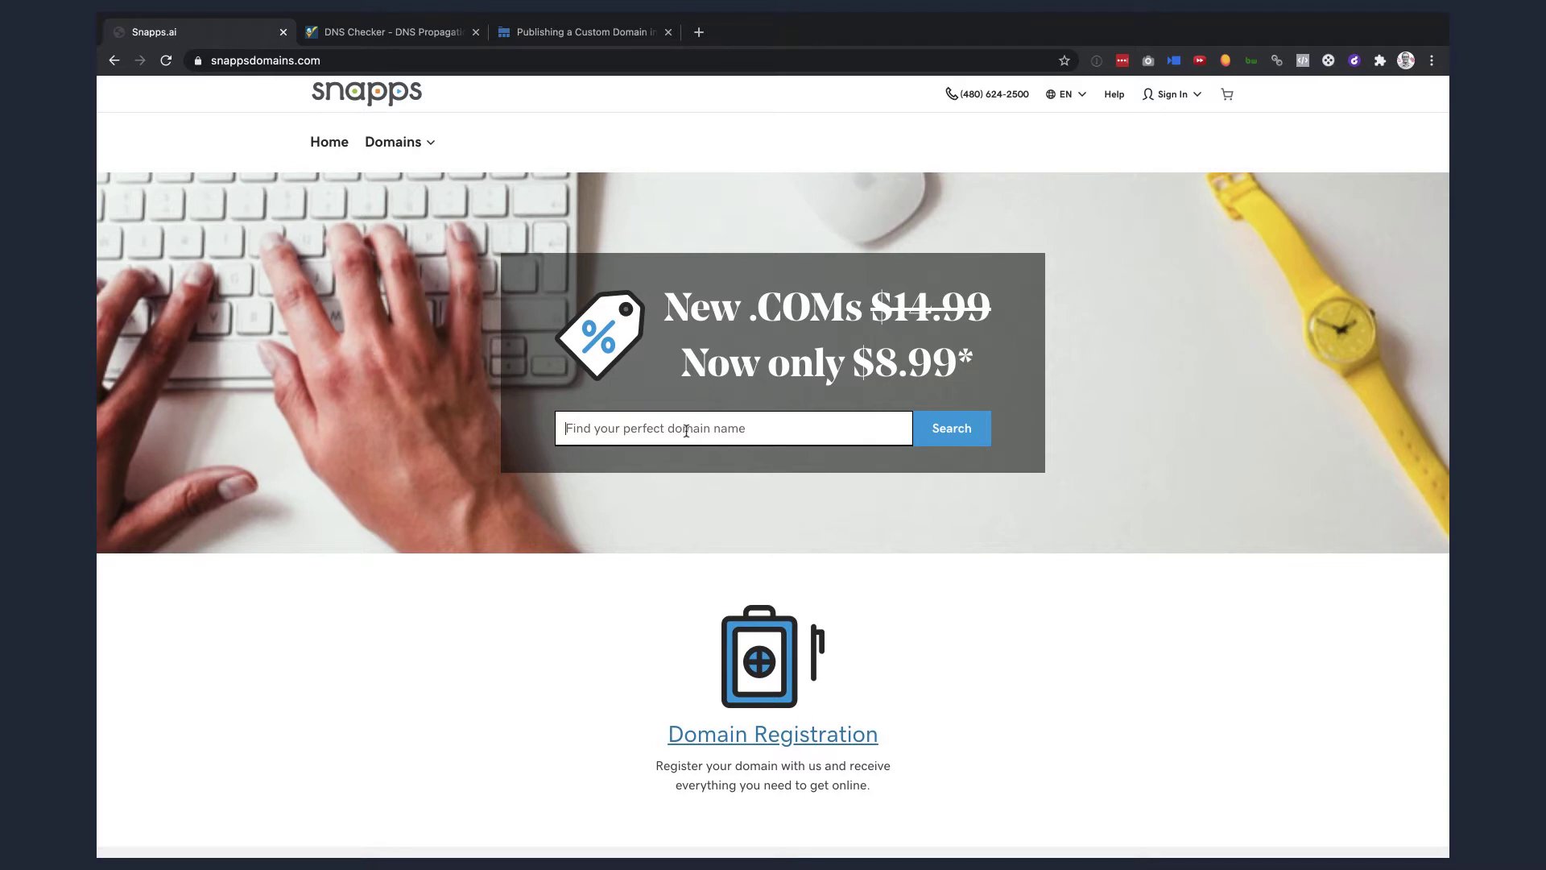
text(snappswebsti)
key(BackSpace)
key(BackSpace)
text(it)
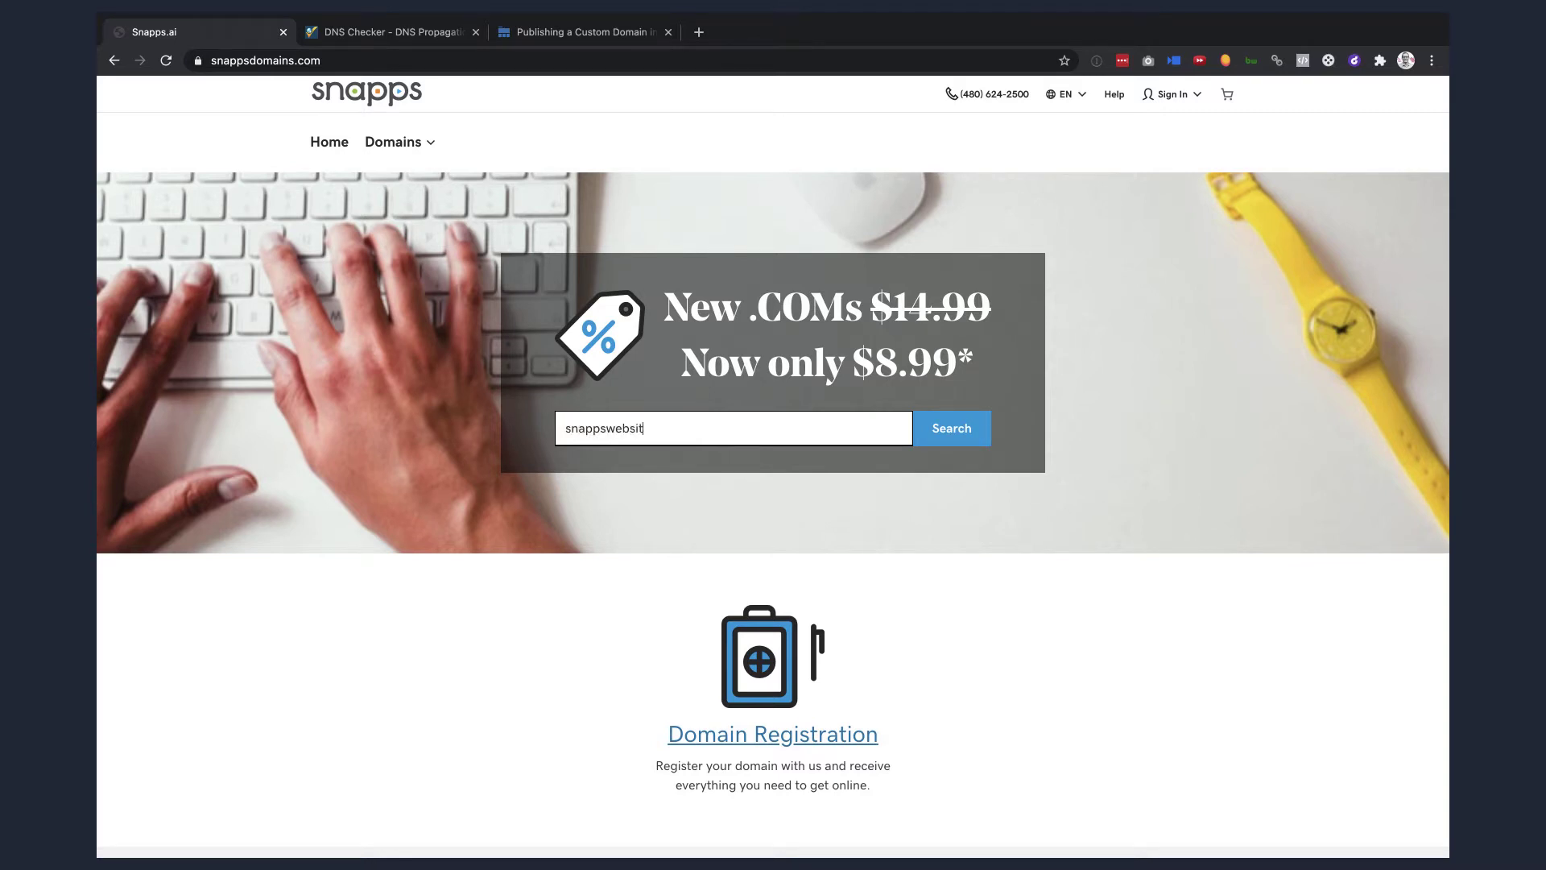
text(e.)
key(BackSpace)
text(builder.com)
click(951, 436)
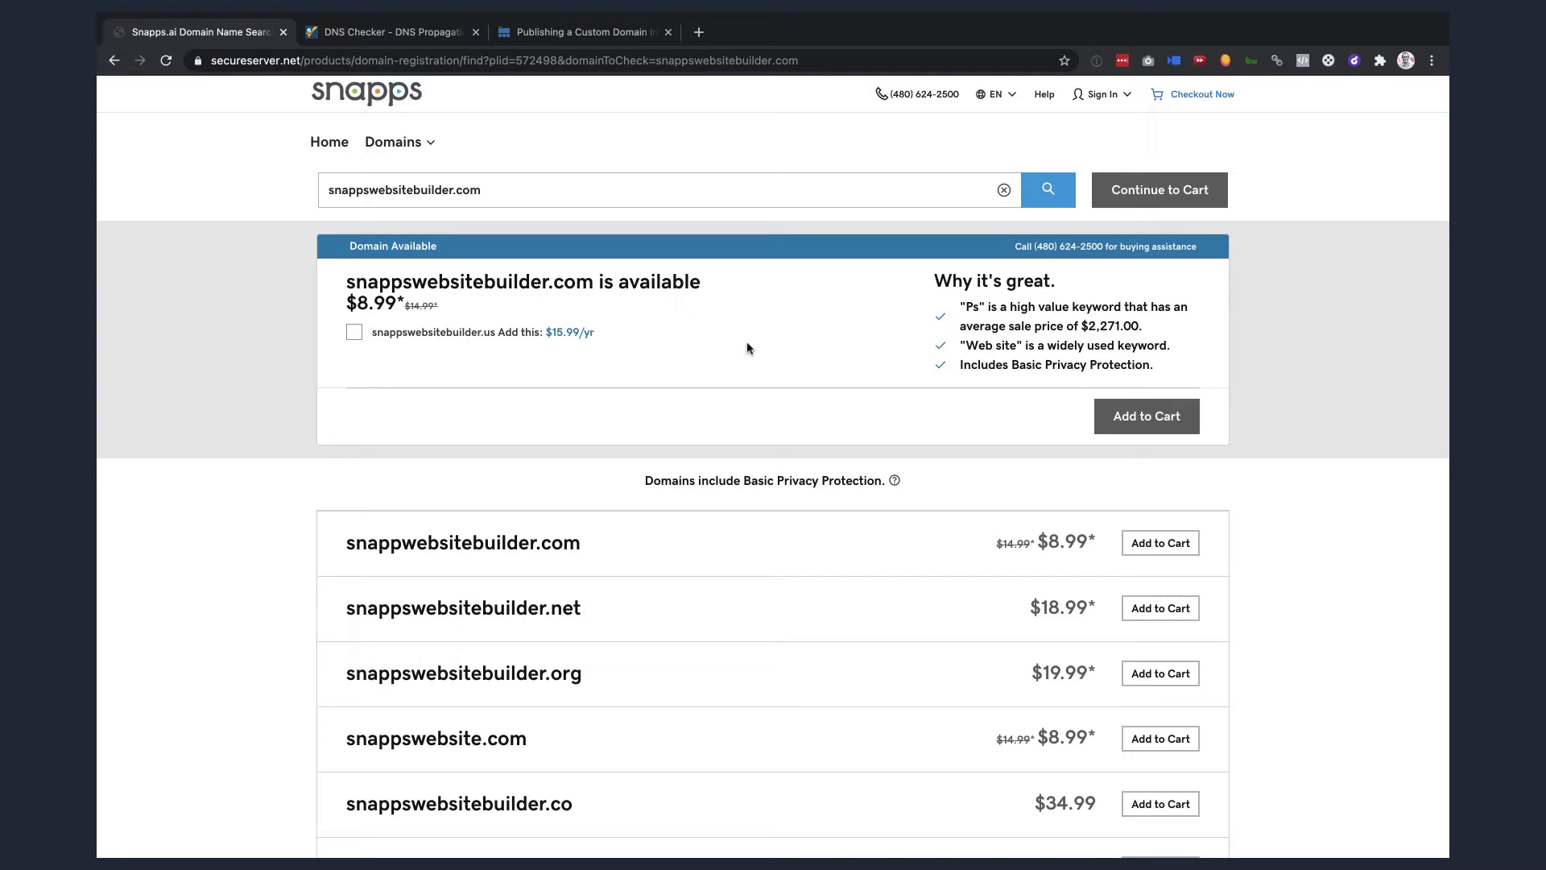
Add snappswebsitebuilder.com to the cart and decline the domain privacy and protection plans.
click(1160, 426)
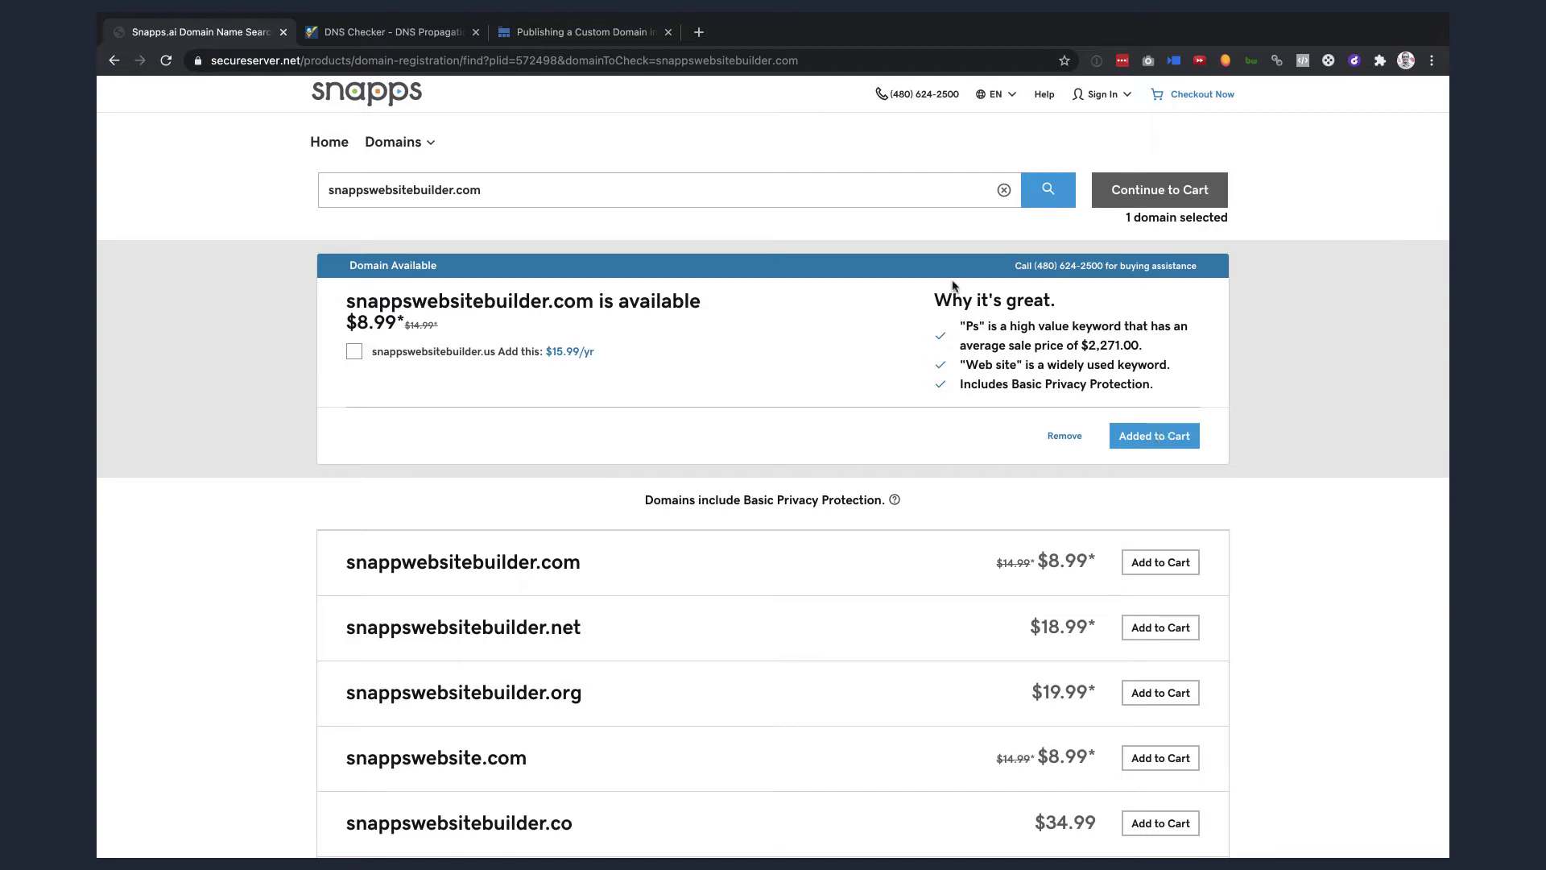
click(1165, 191)
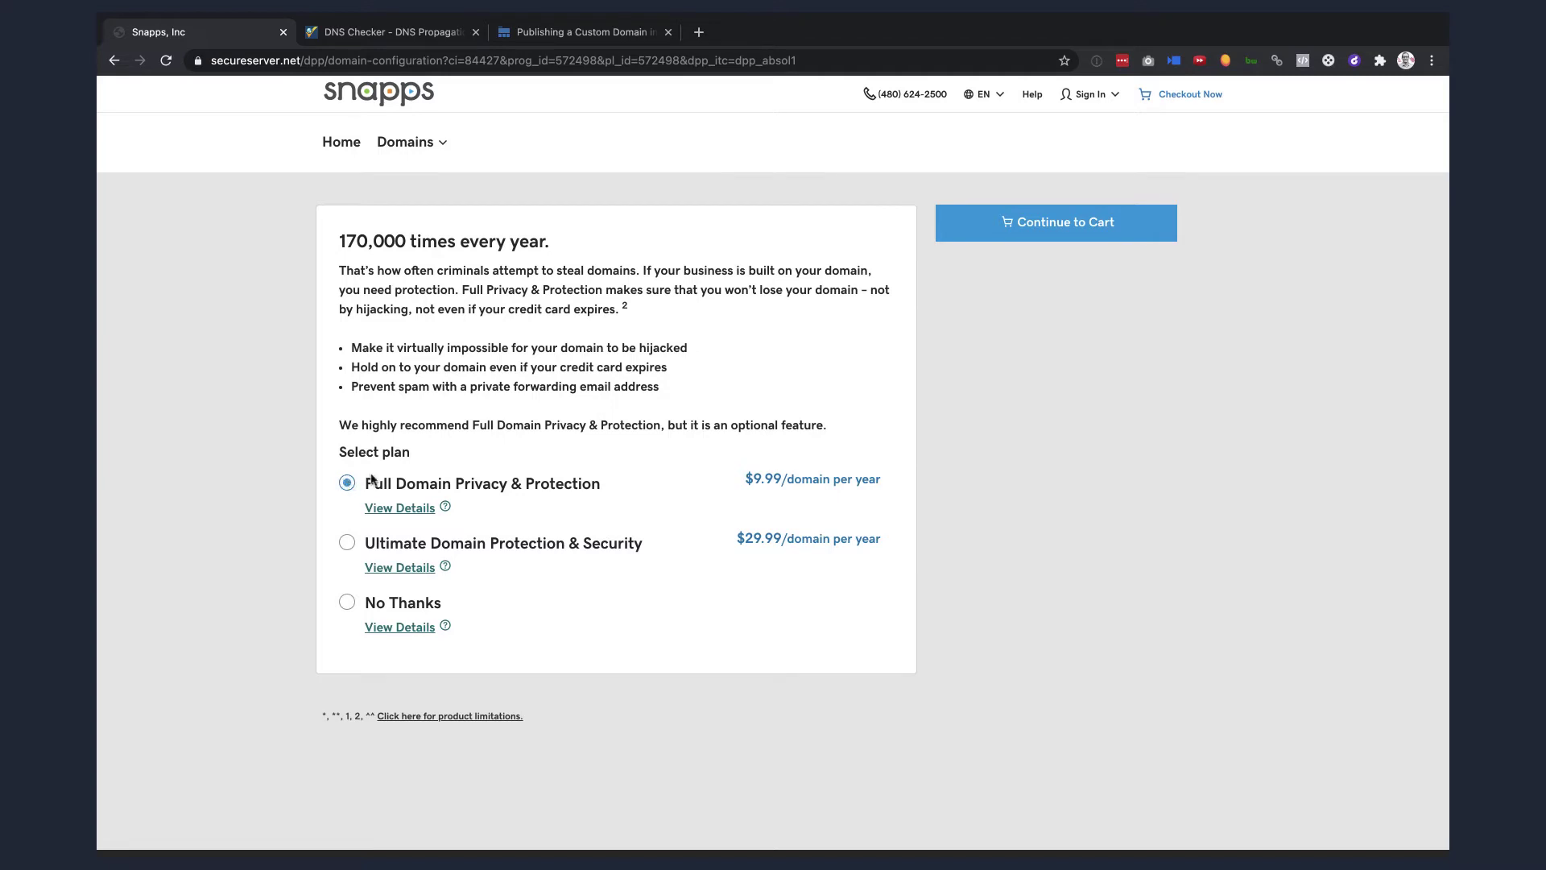
click(348, 604)
click(1095, 231)
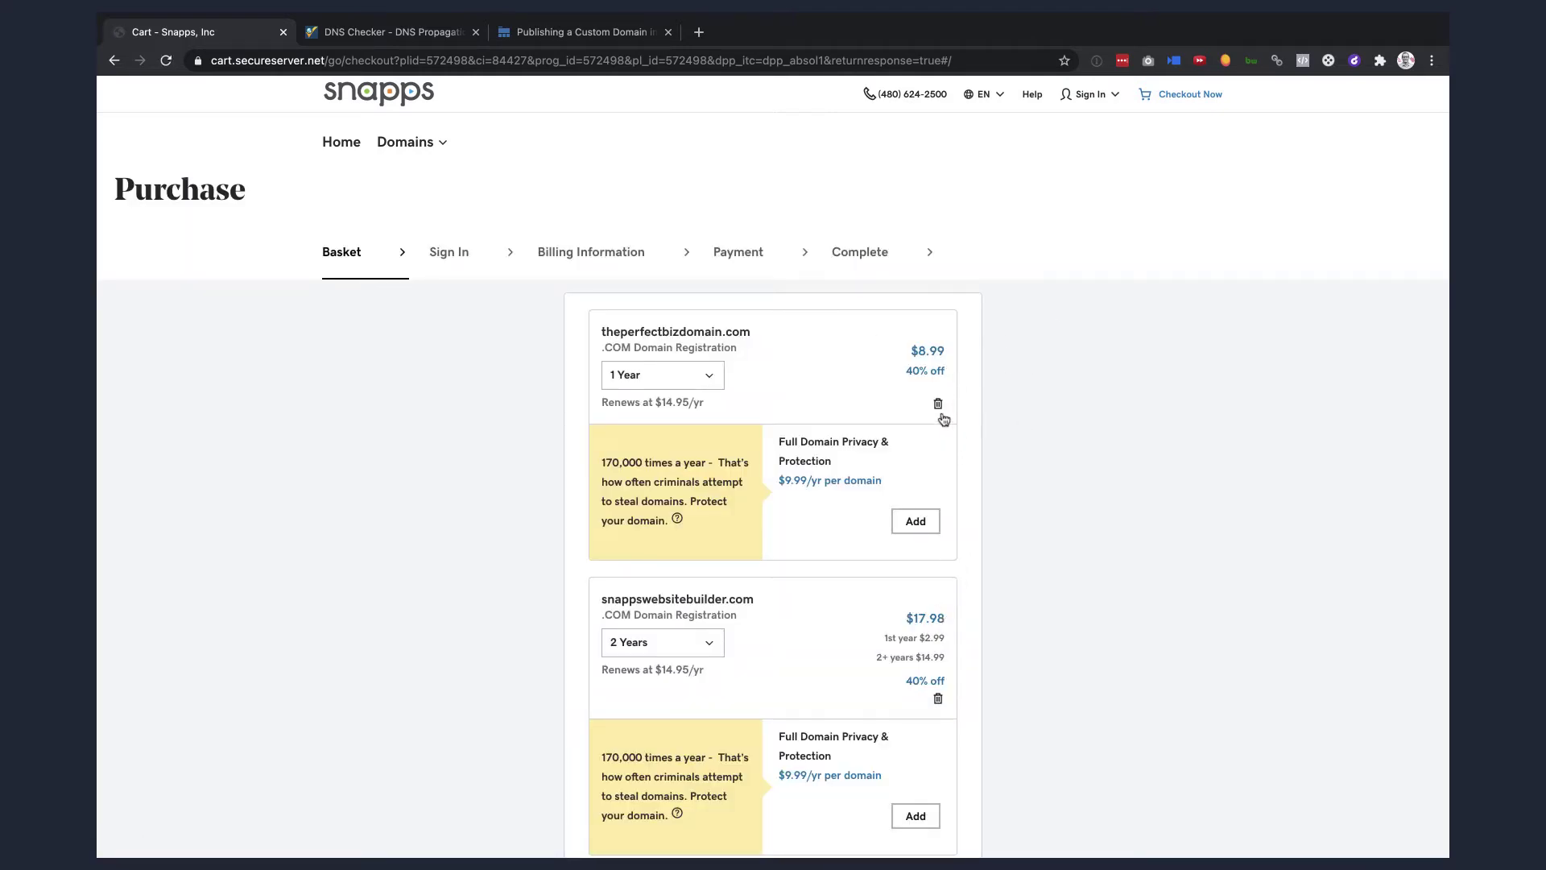
Remove theperfectbizdomain.com from the cart, then sign in and complete the snappswebsitebuilder.com purchase with the saved payment card.
click(938, 405)
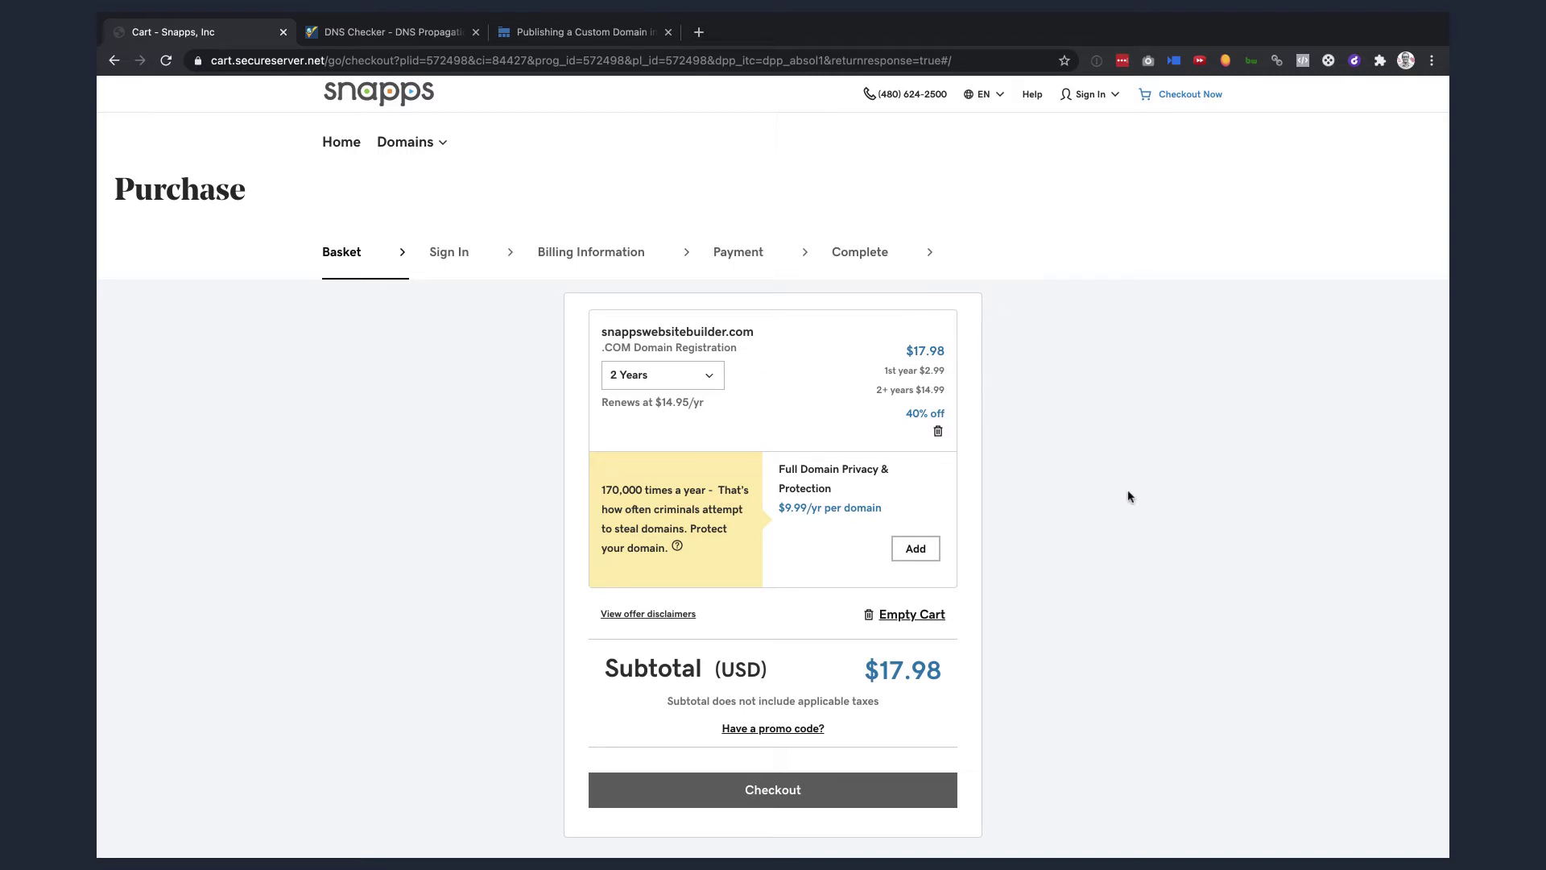
click(883, 798)
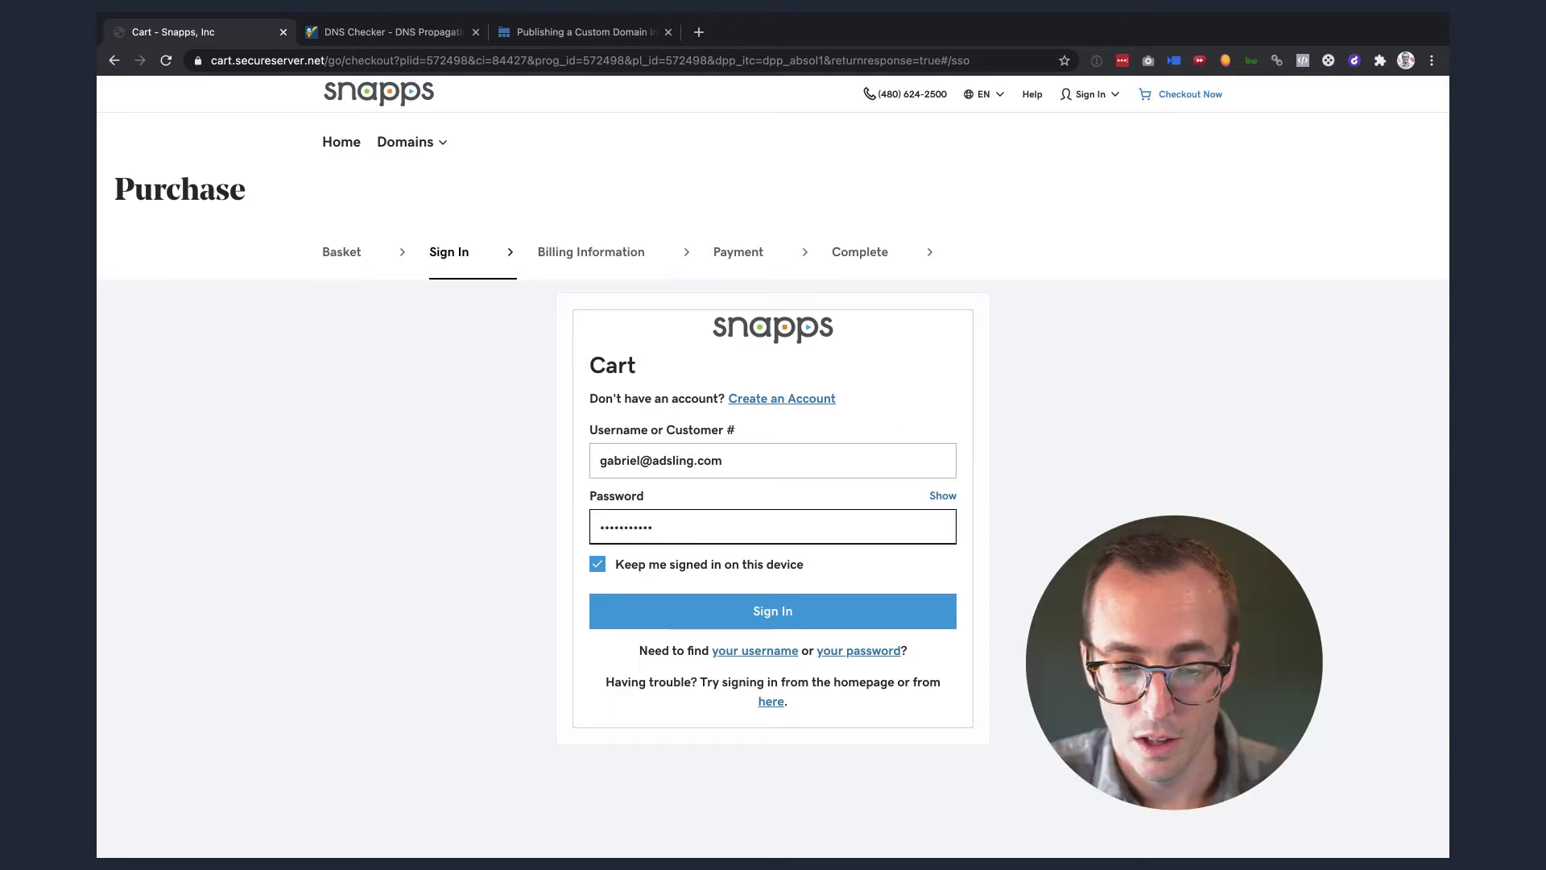
click(691, 601)
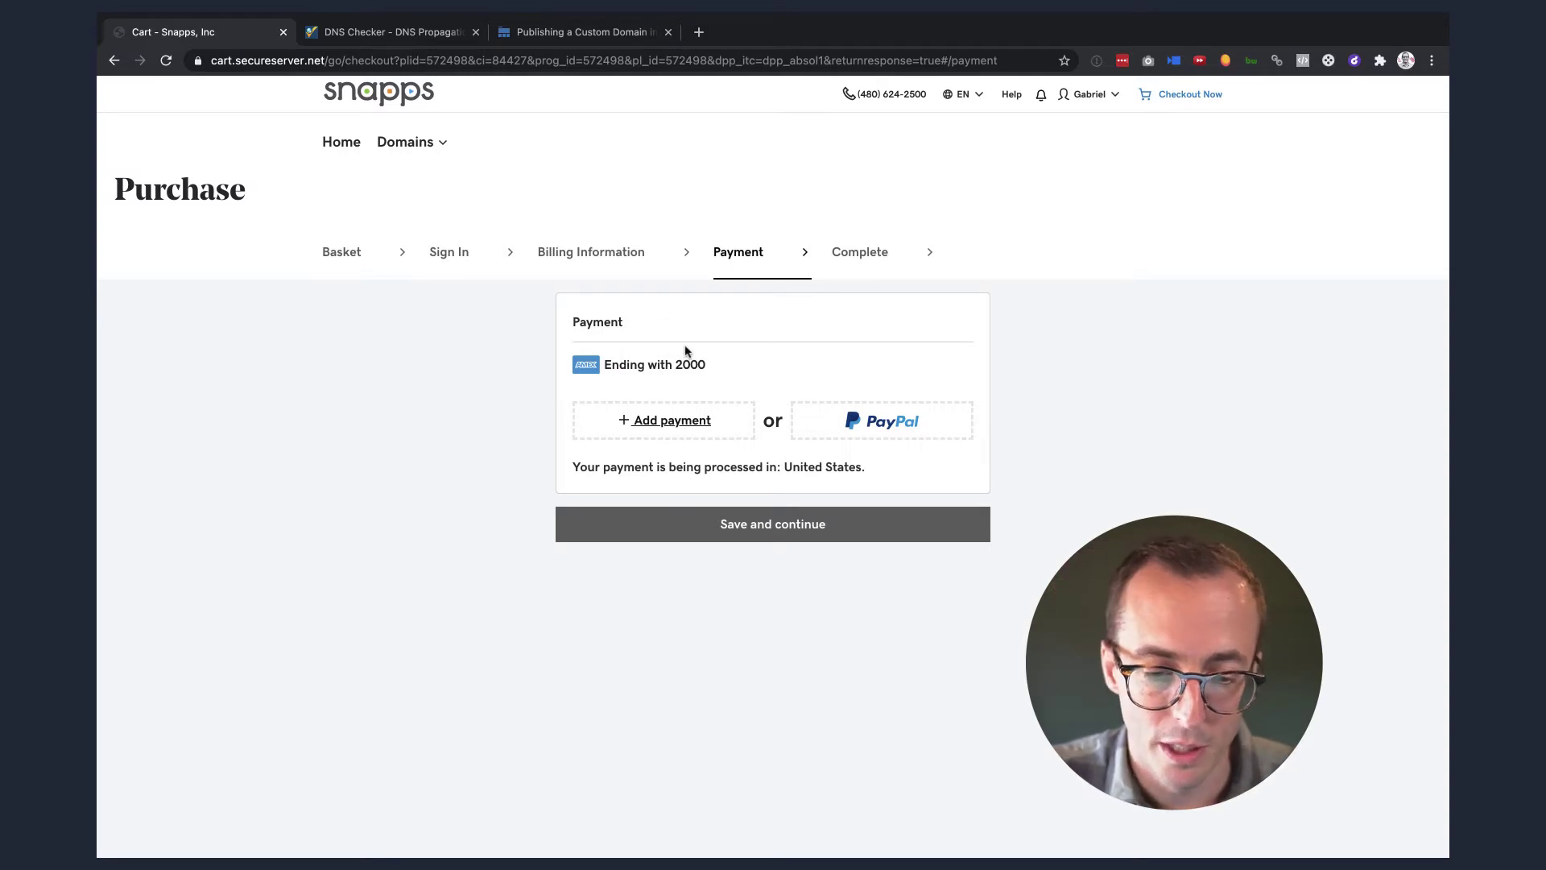
click(794, 536)
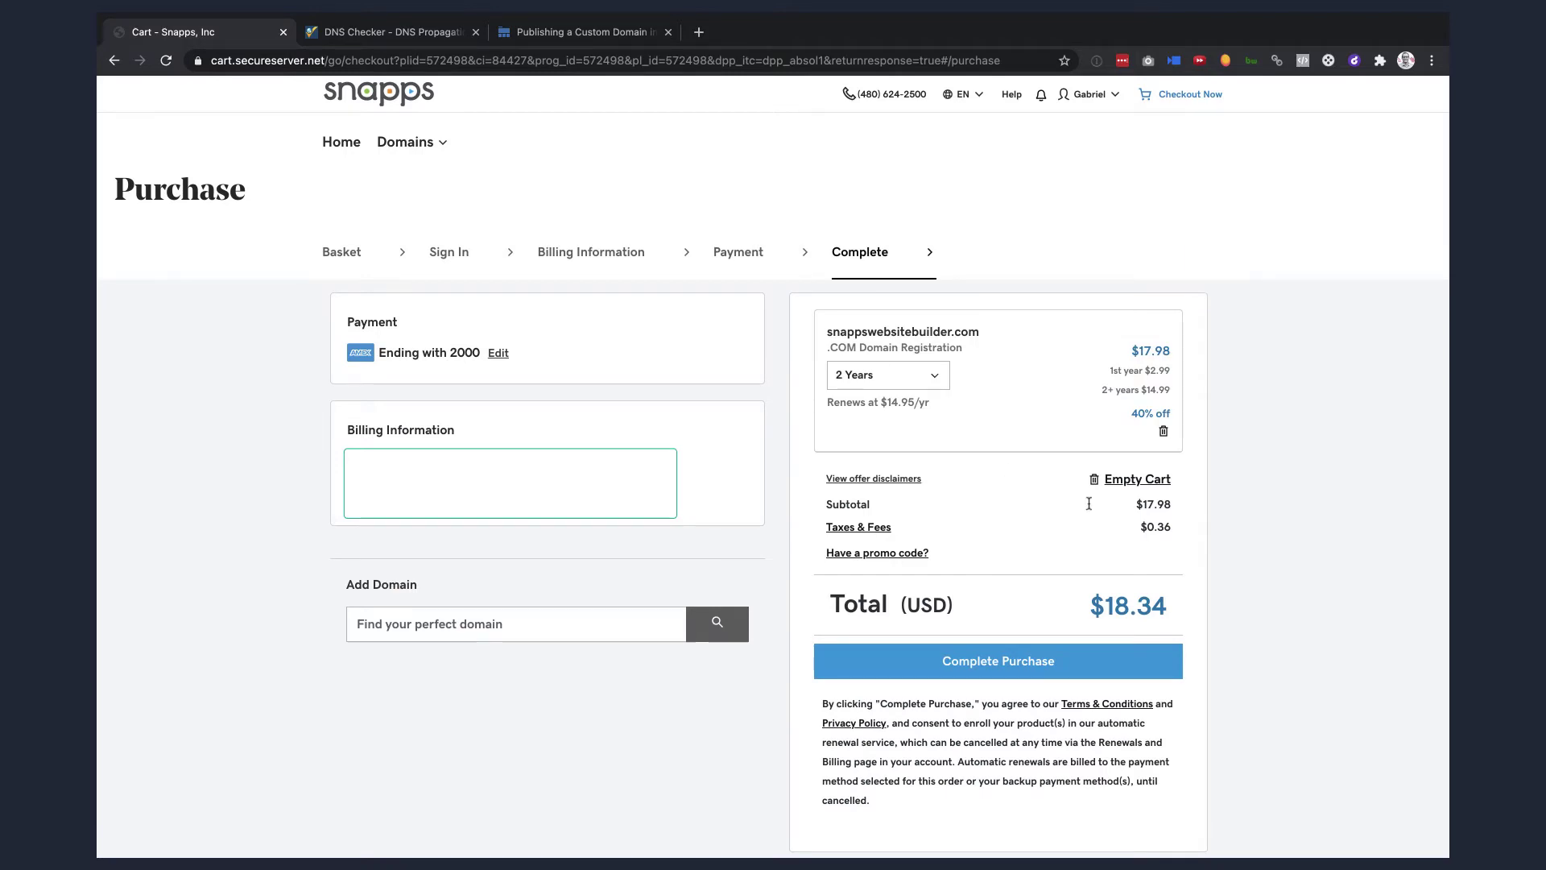
click(1036, 665)
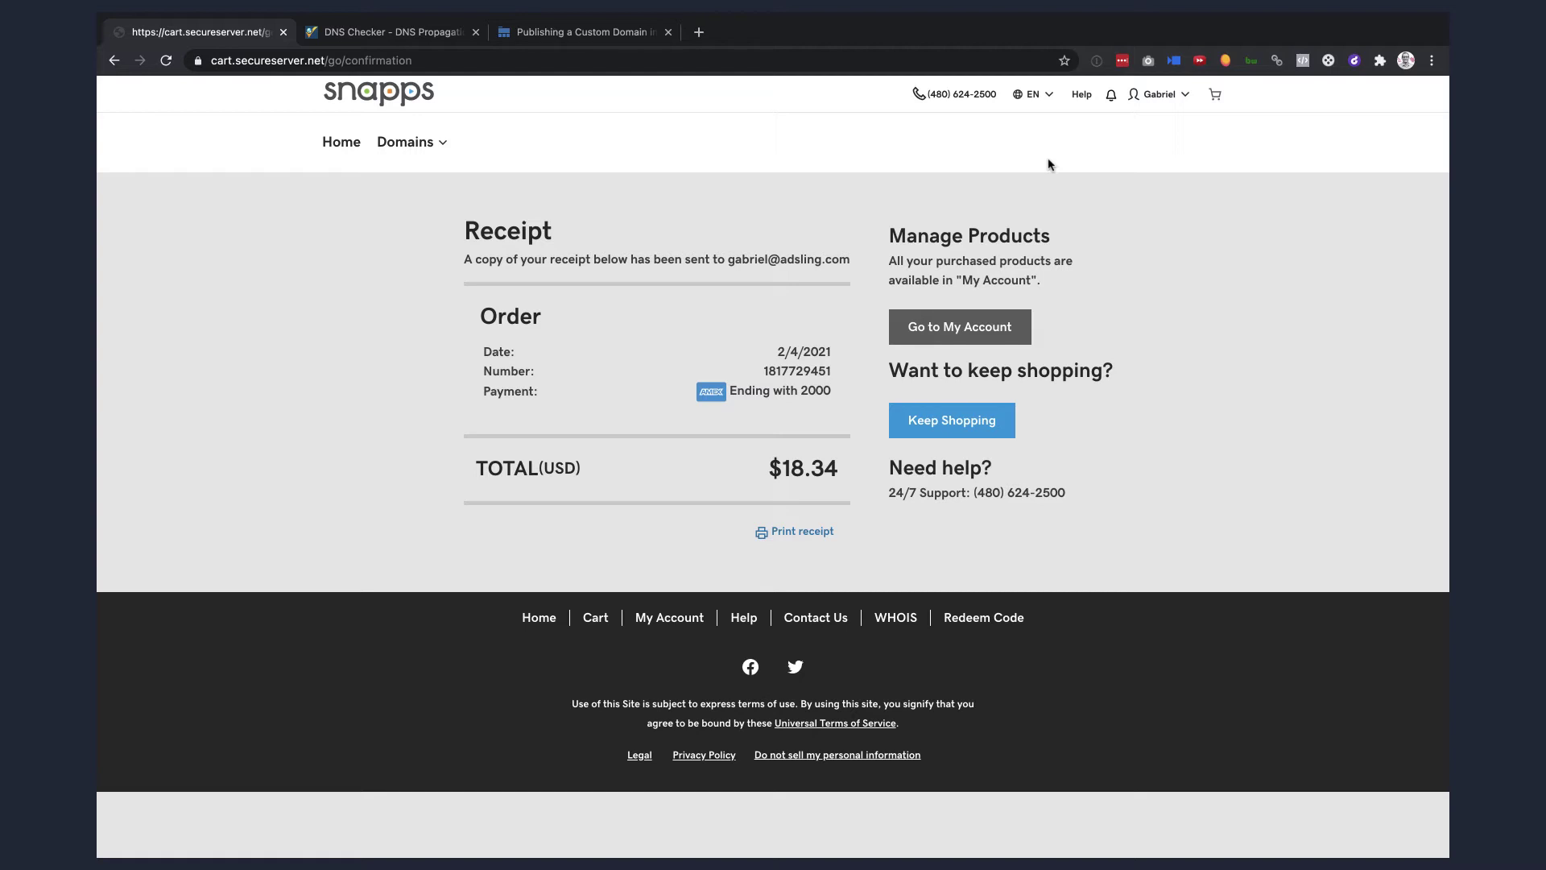
Open the DNS management records of snappswebsitebuilder.com from the account's product list.
click(994, 330)
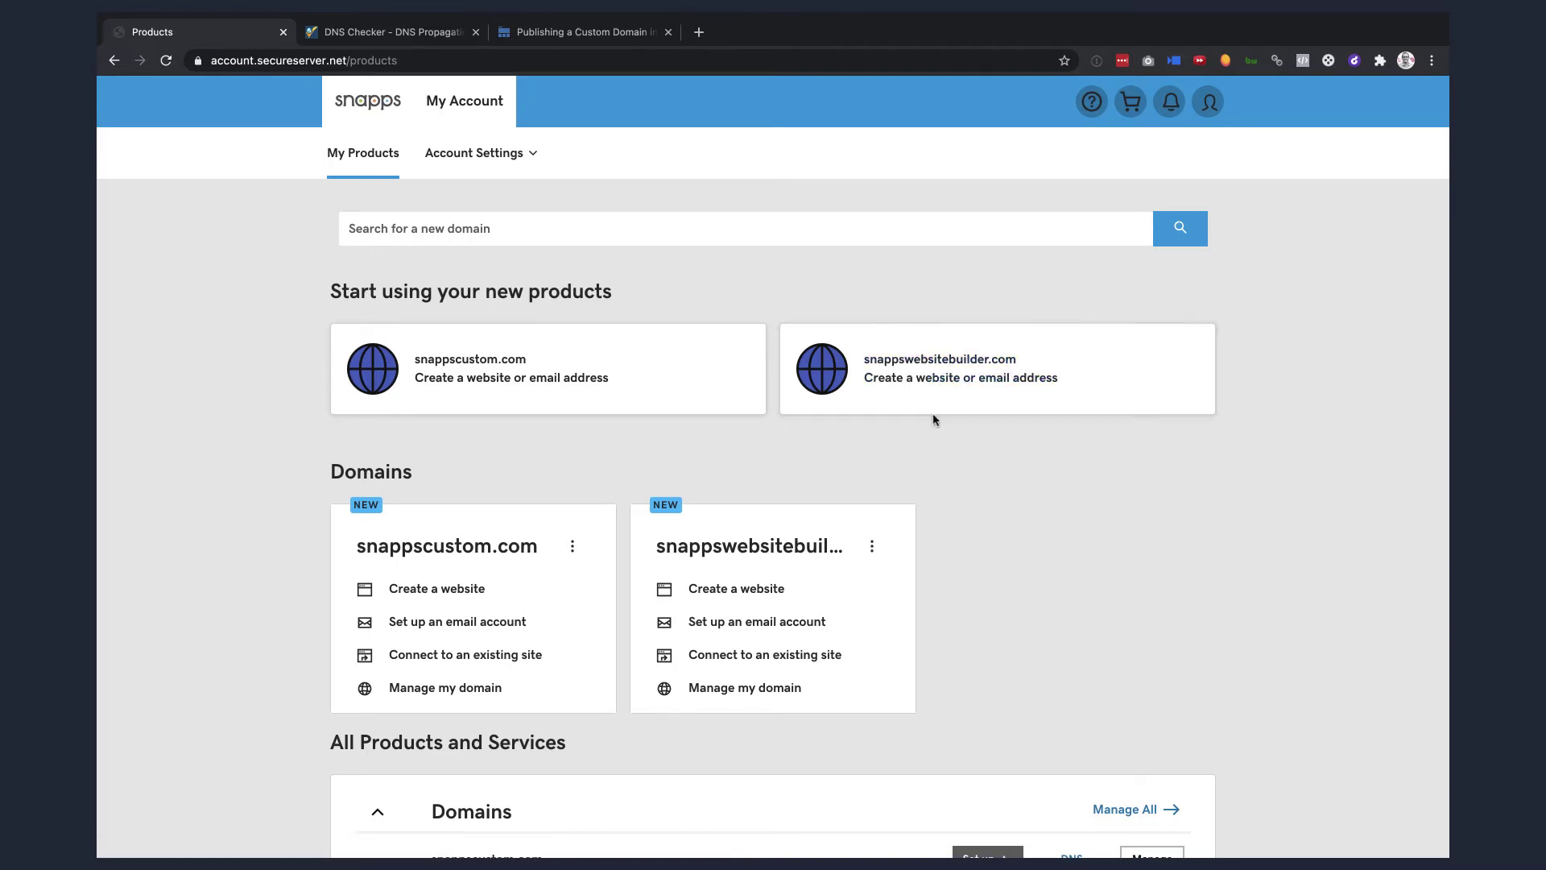
scroll(997, 555, down, 2)
scroll(997, 559, down, 3)
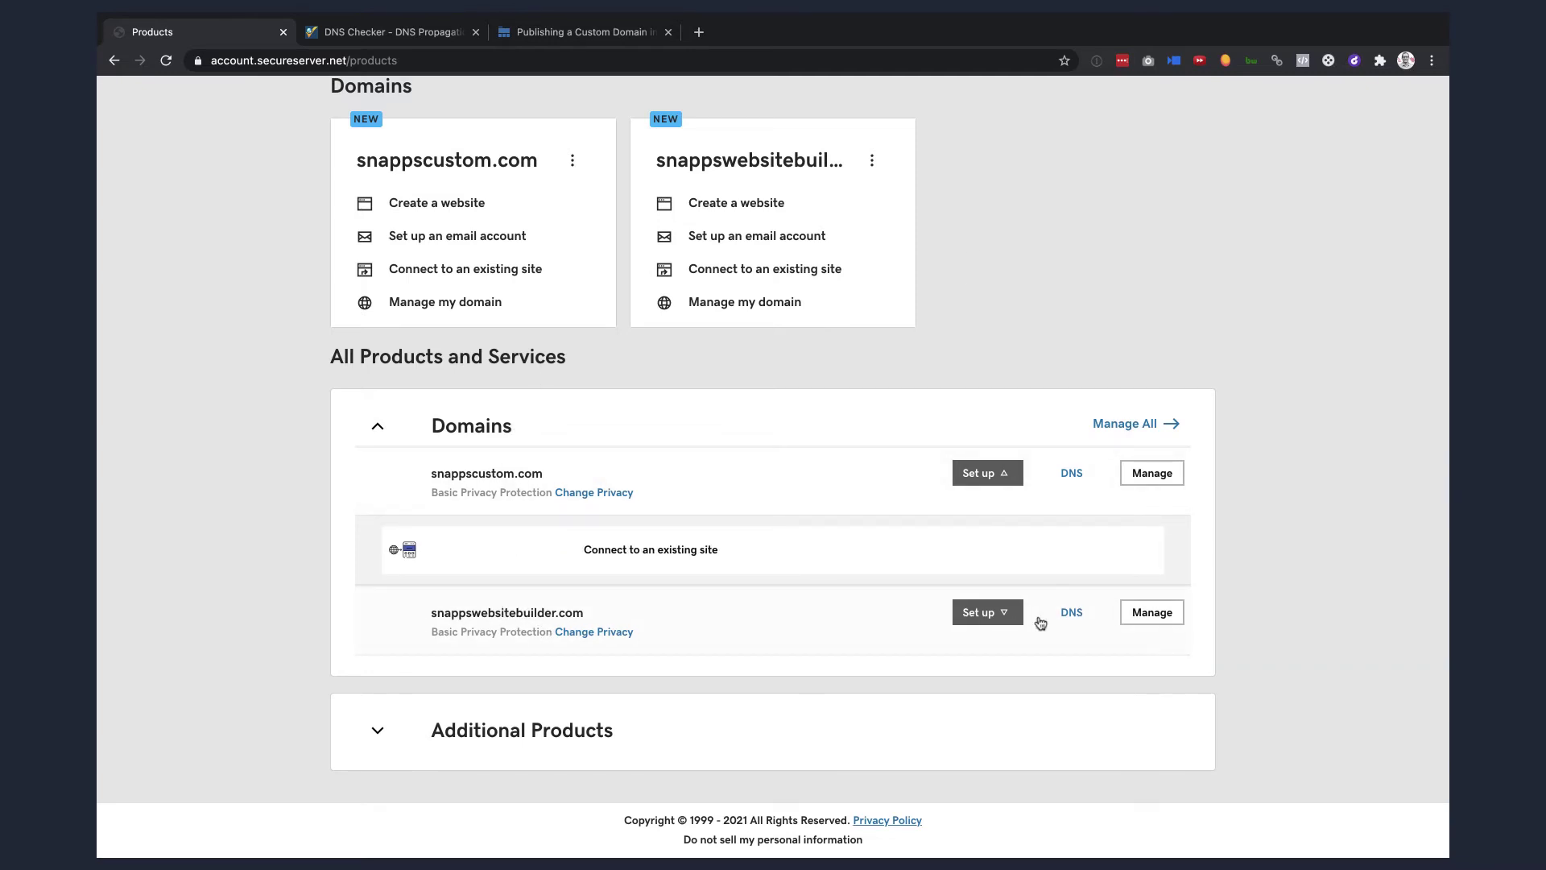
click(1072, 614)
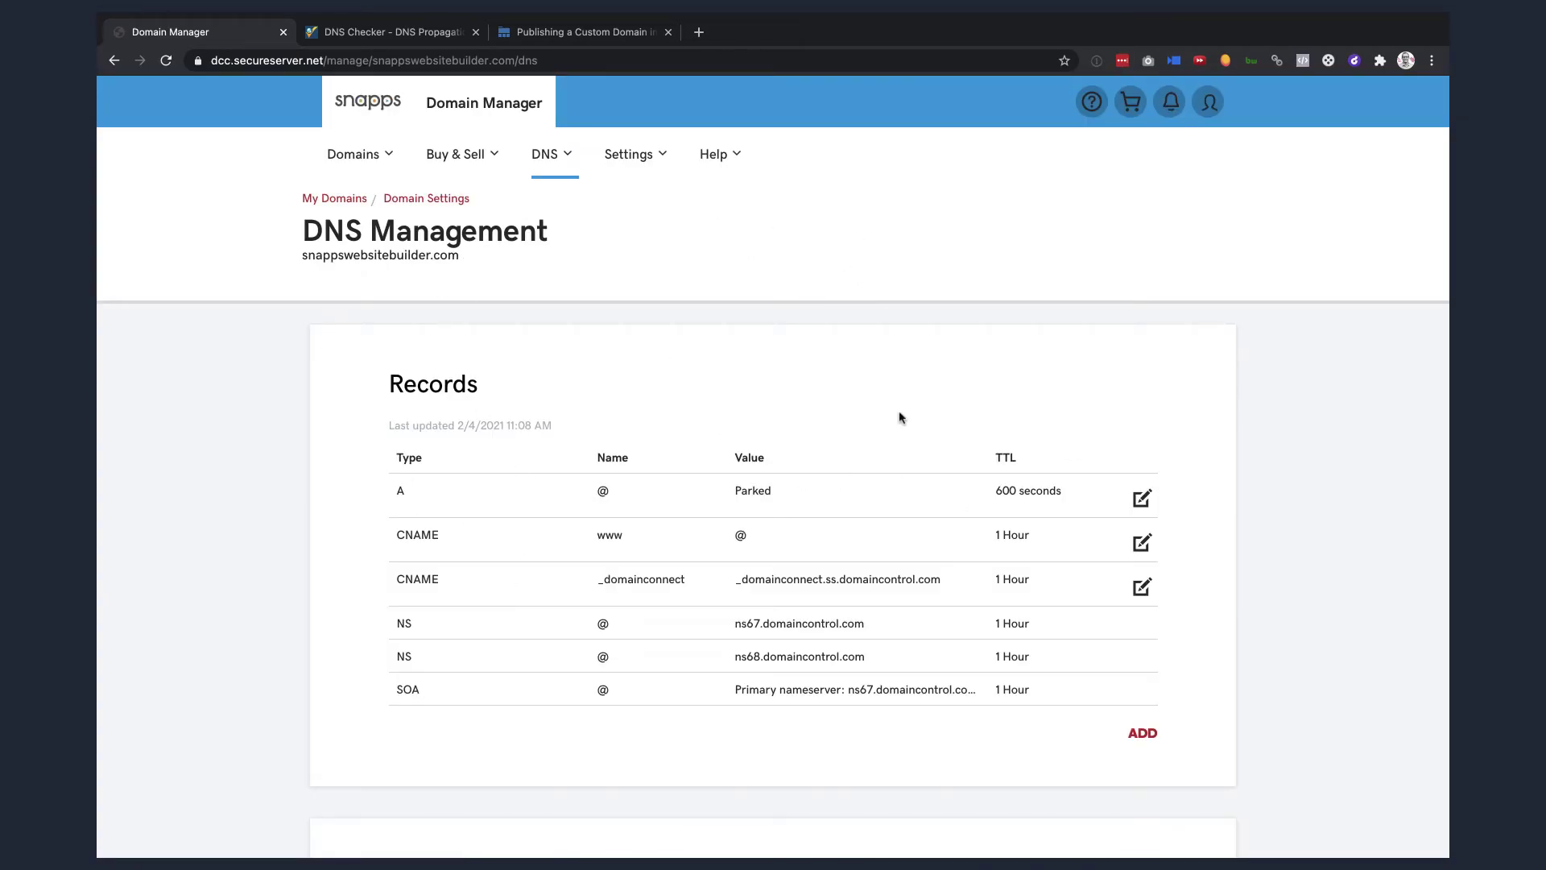
scroll(900, 417, down, 2)
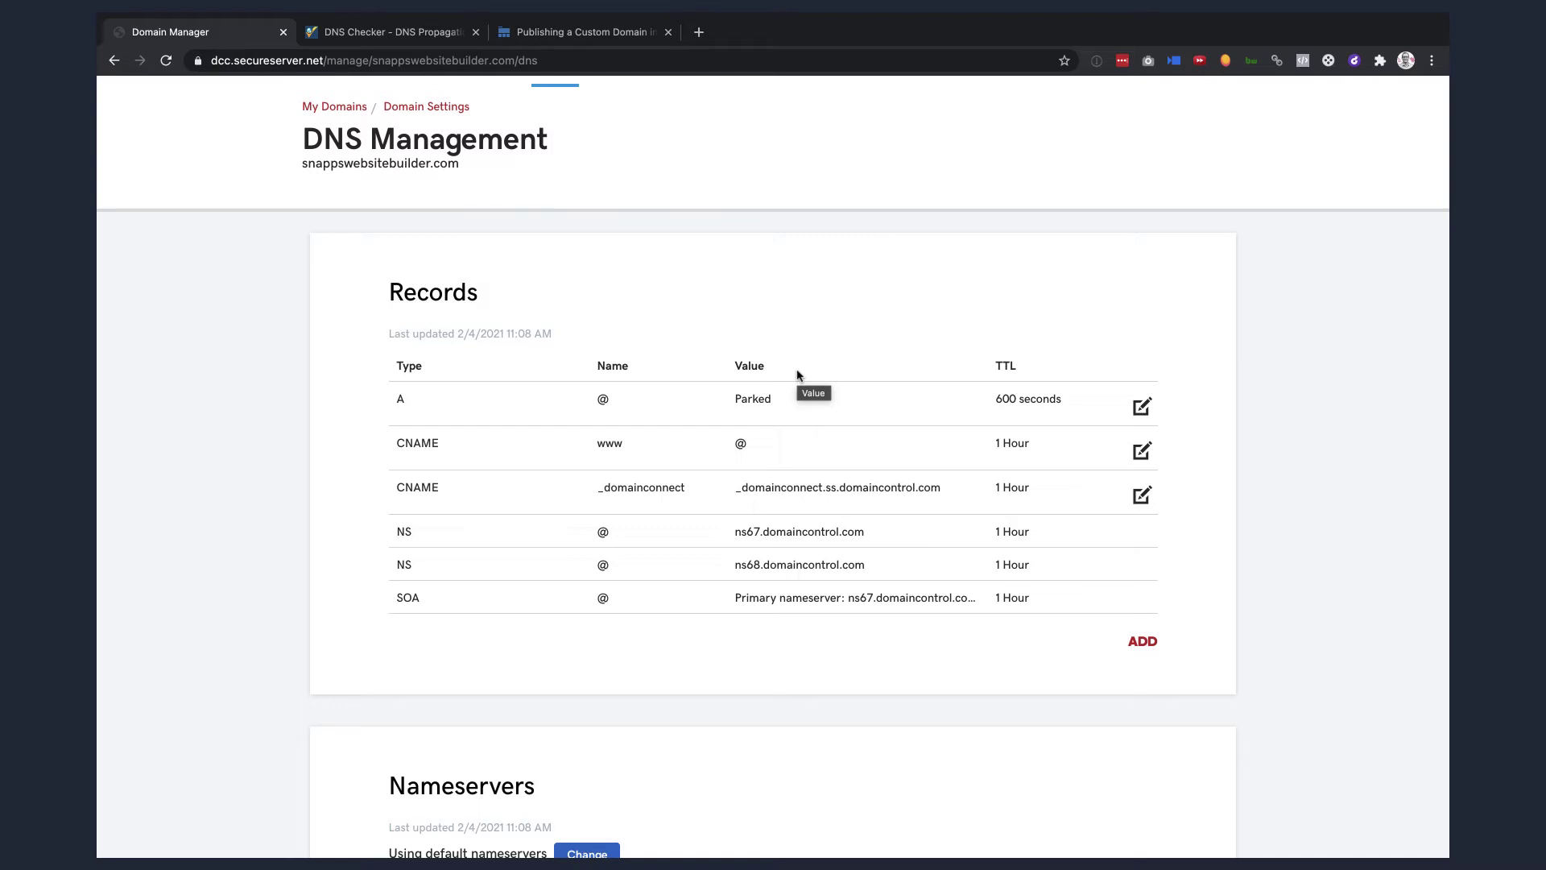
Review the CNAME and A record instructions in the support article on publishing a custom domain in Snapps.
click(589, 35)
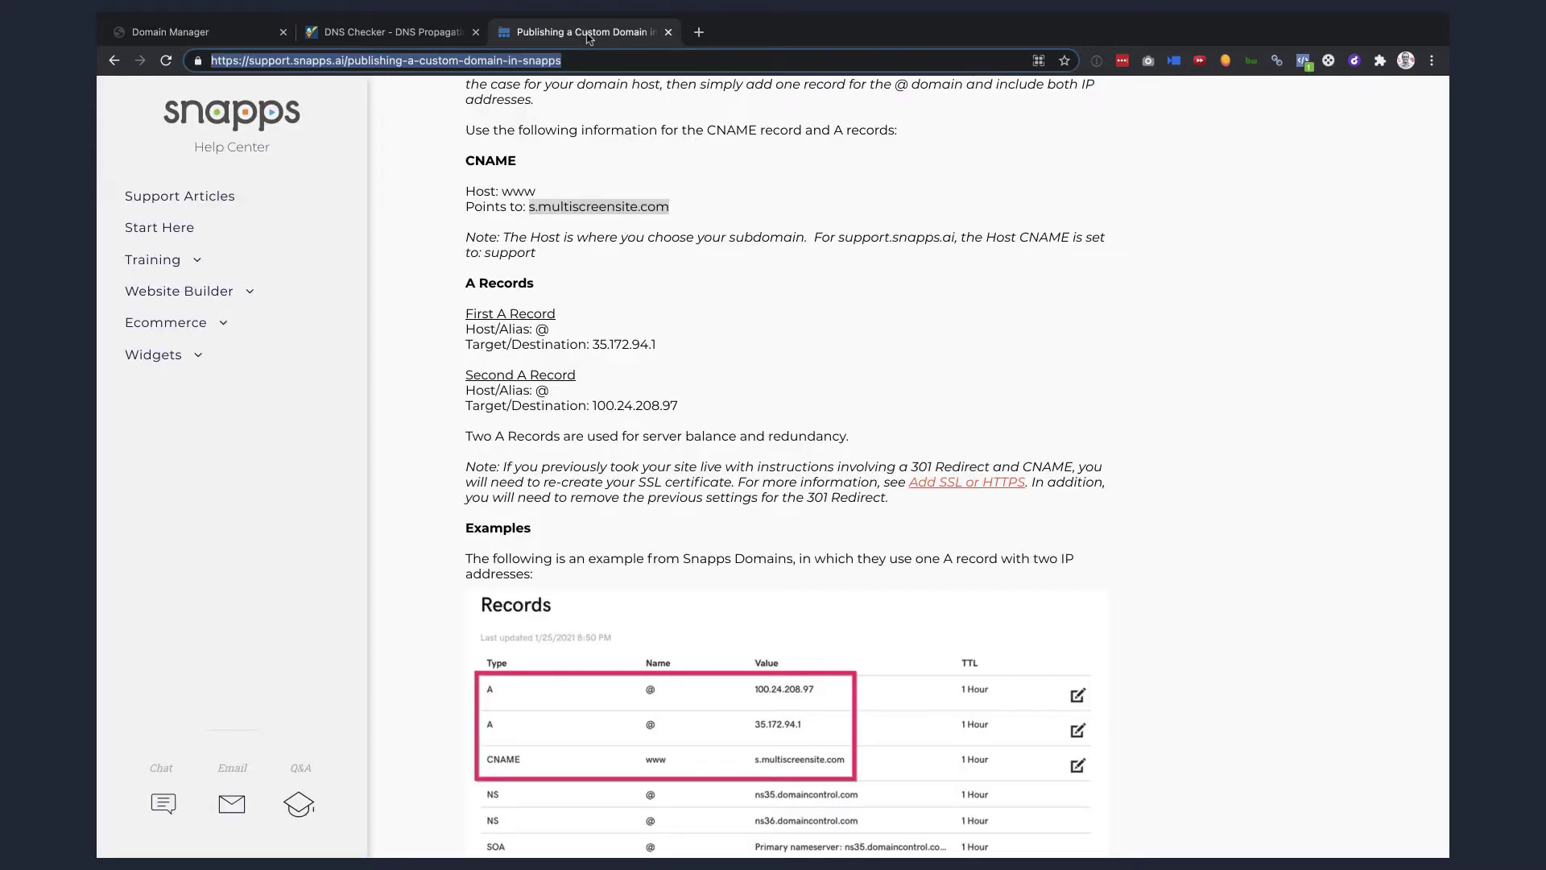
scroll(812, 405, up, 15)
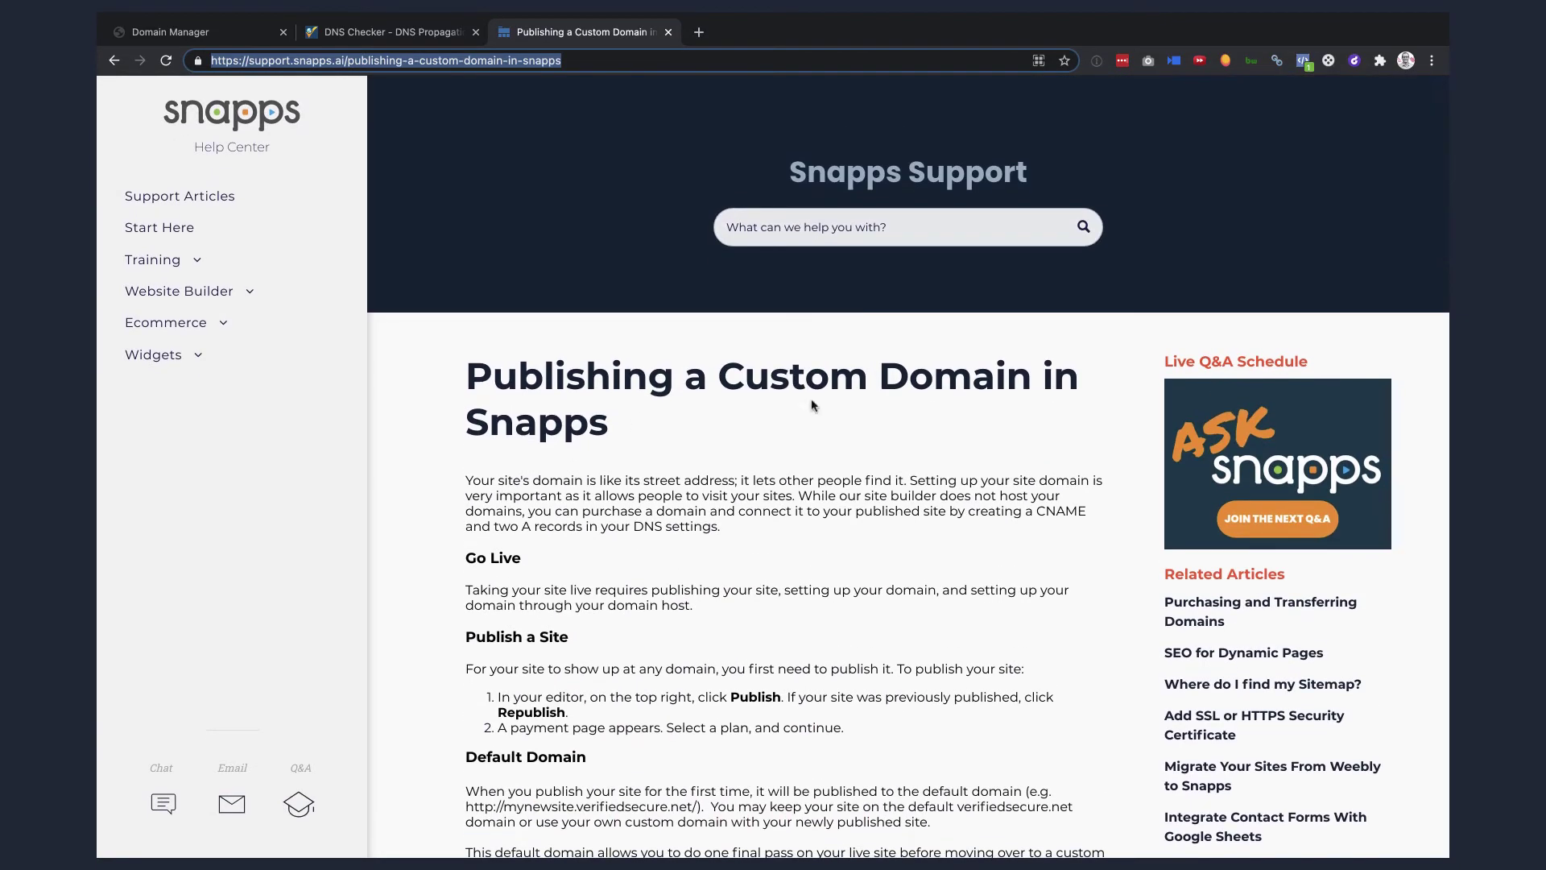
scroll(711, 464, down, 5)
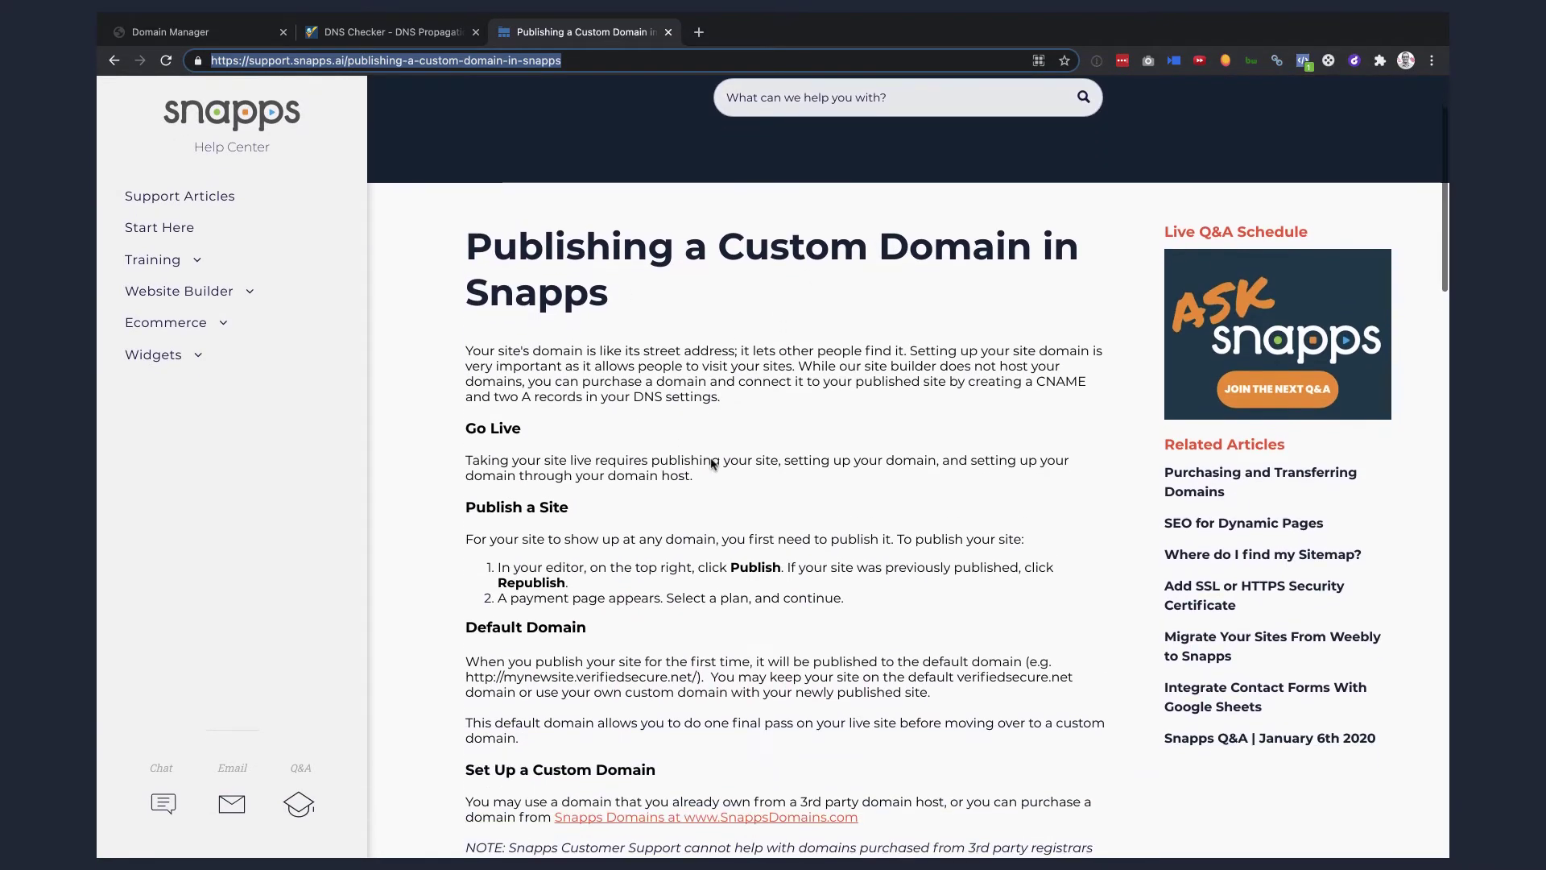
scroll(711, 459, down, 5)
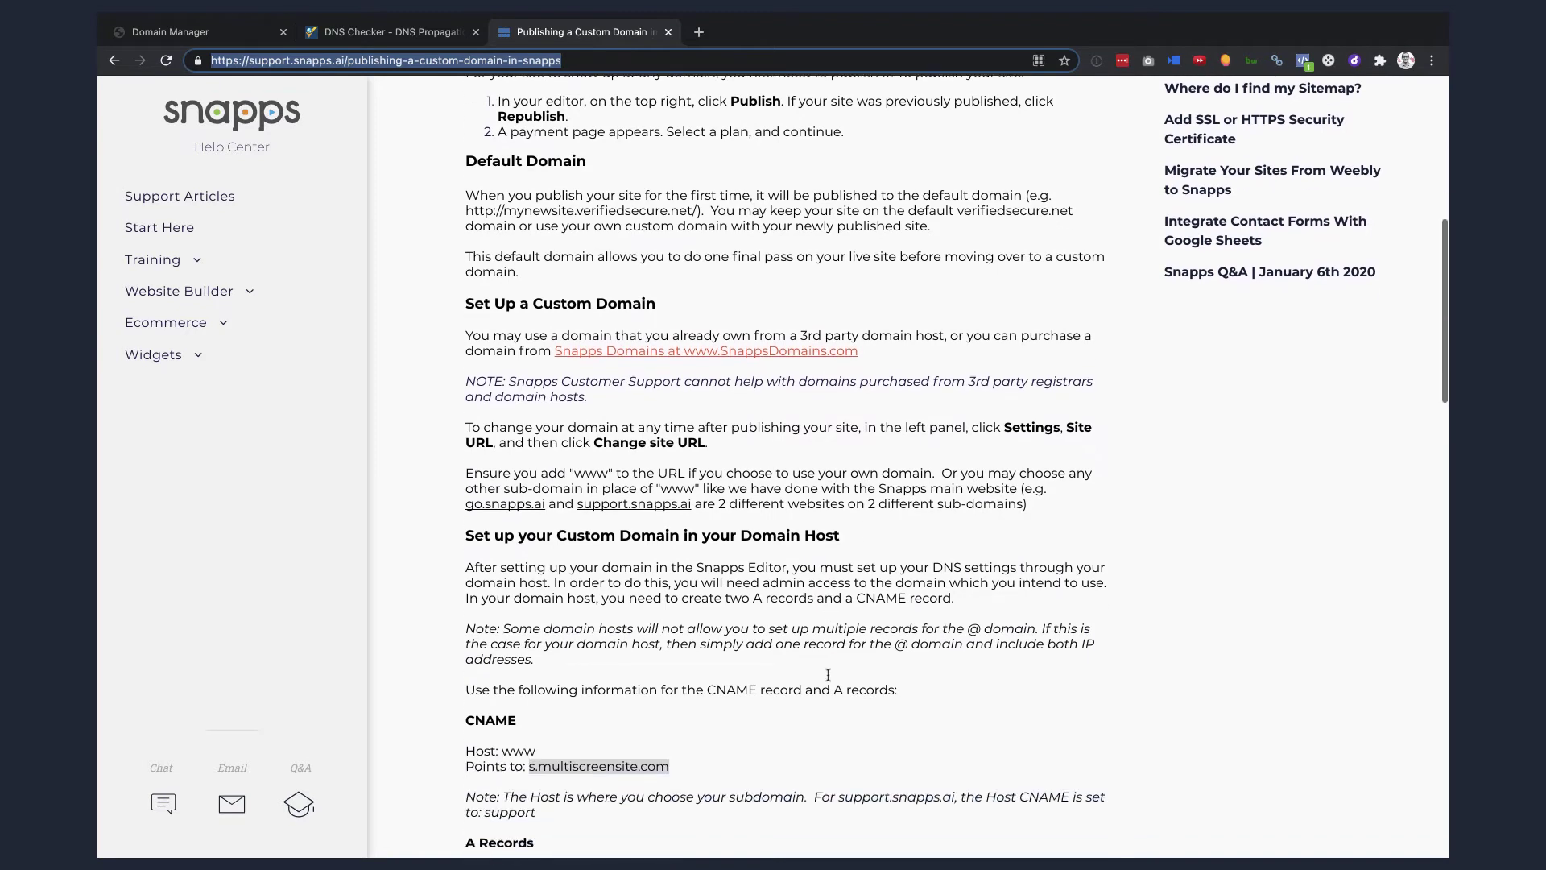
click(714, 614)
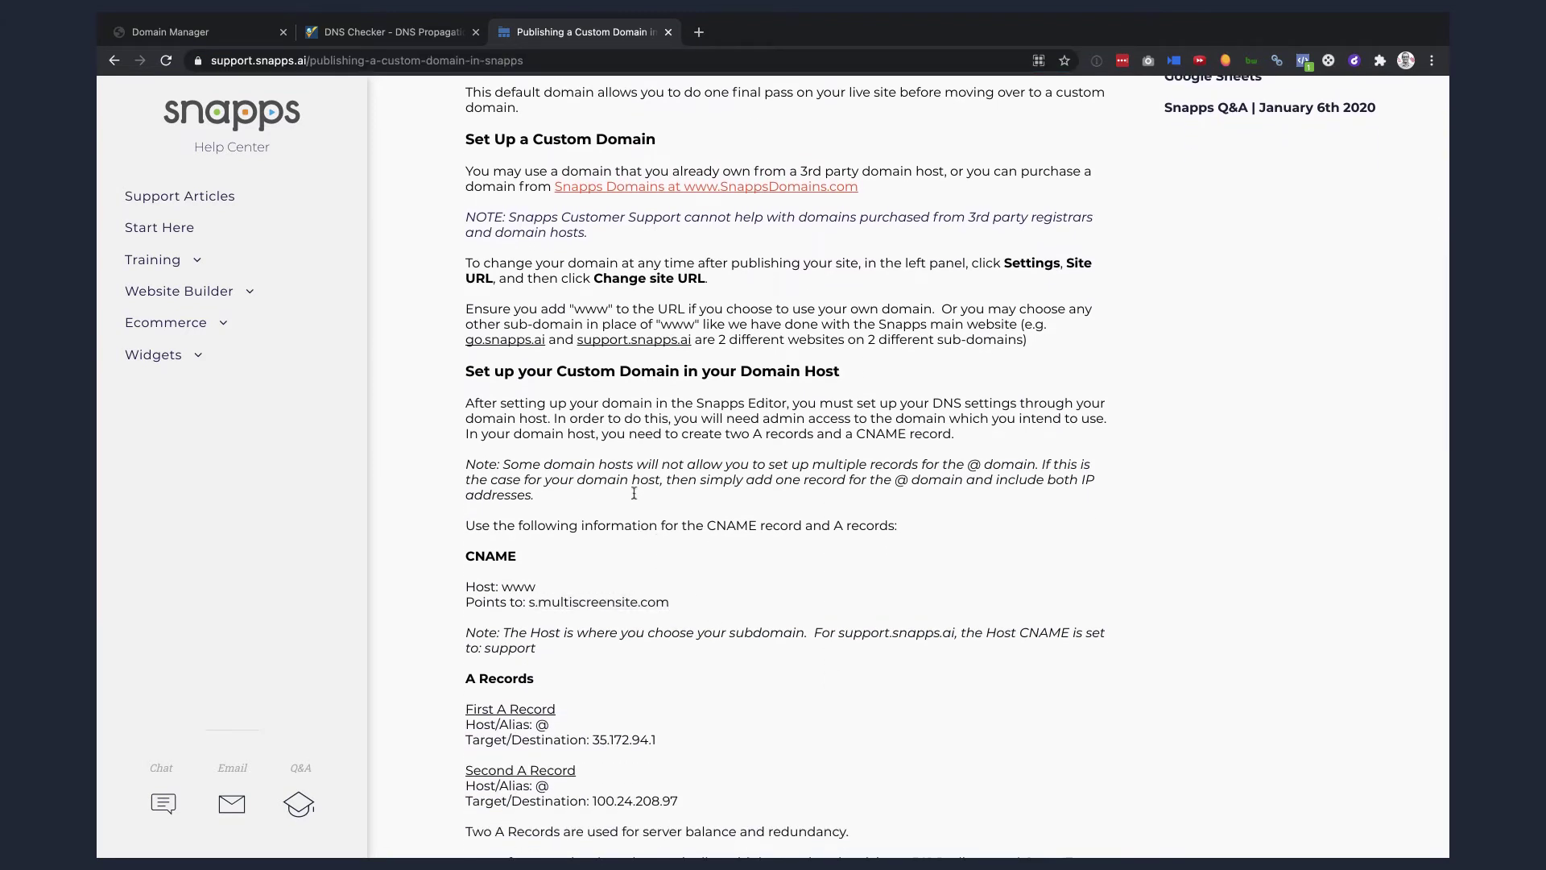
Copy the domain name from the DNS management page and look up snappswebsitebuilder.com's A record on whatsmydns.net.
click(238, 33)
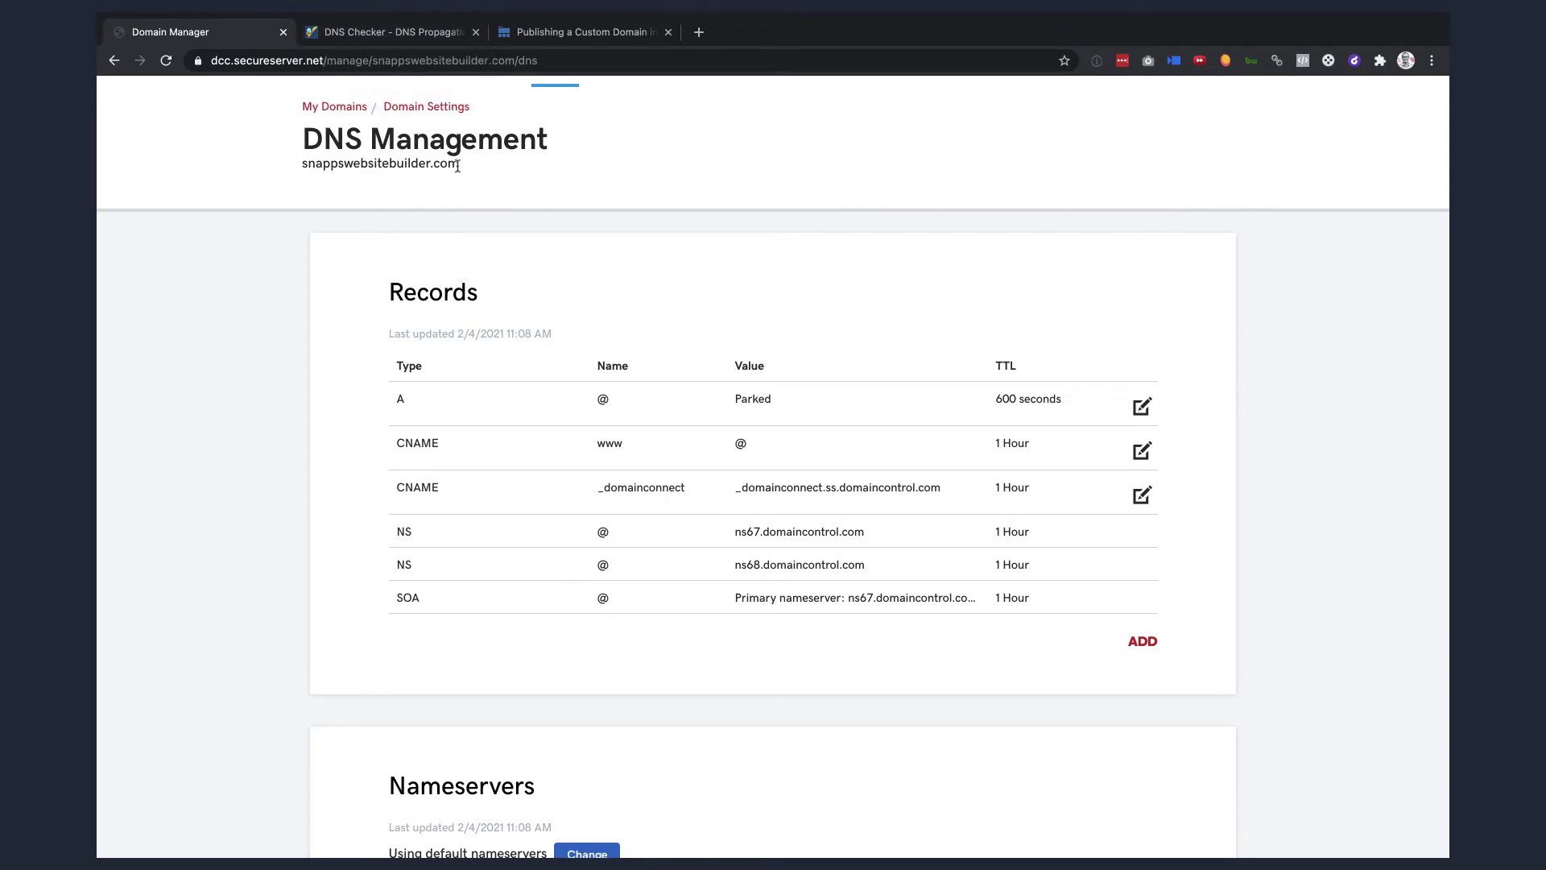
drag(457, 165, 289, 174)
key(super+c)
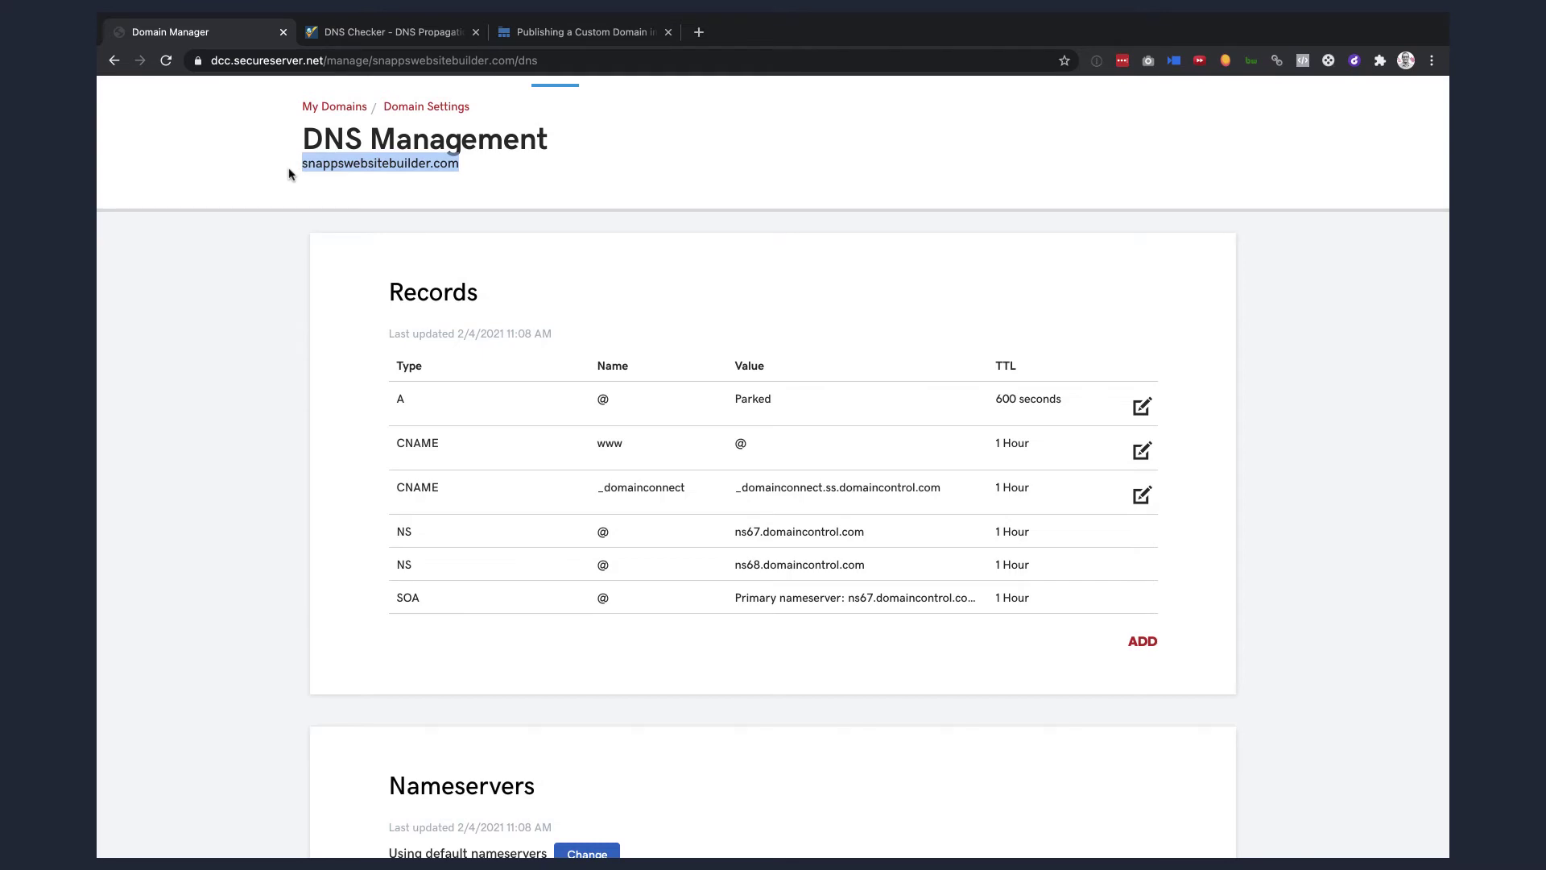
click(612, 208)
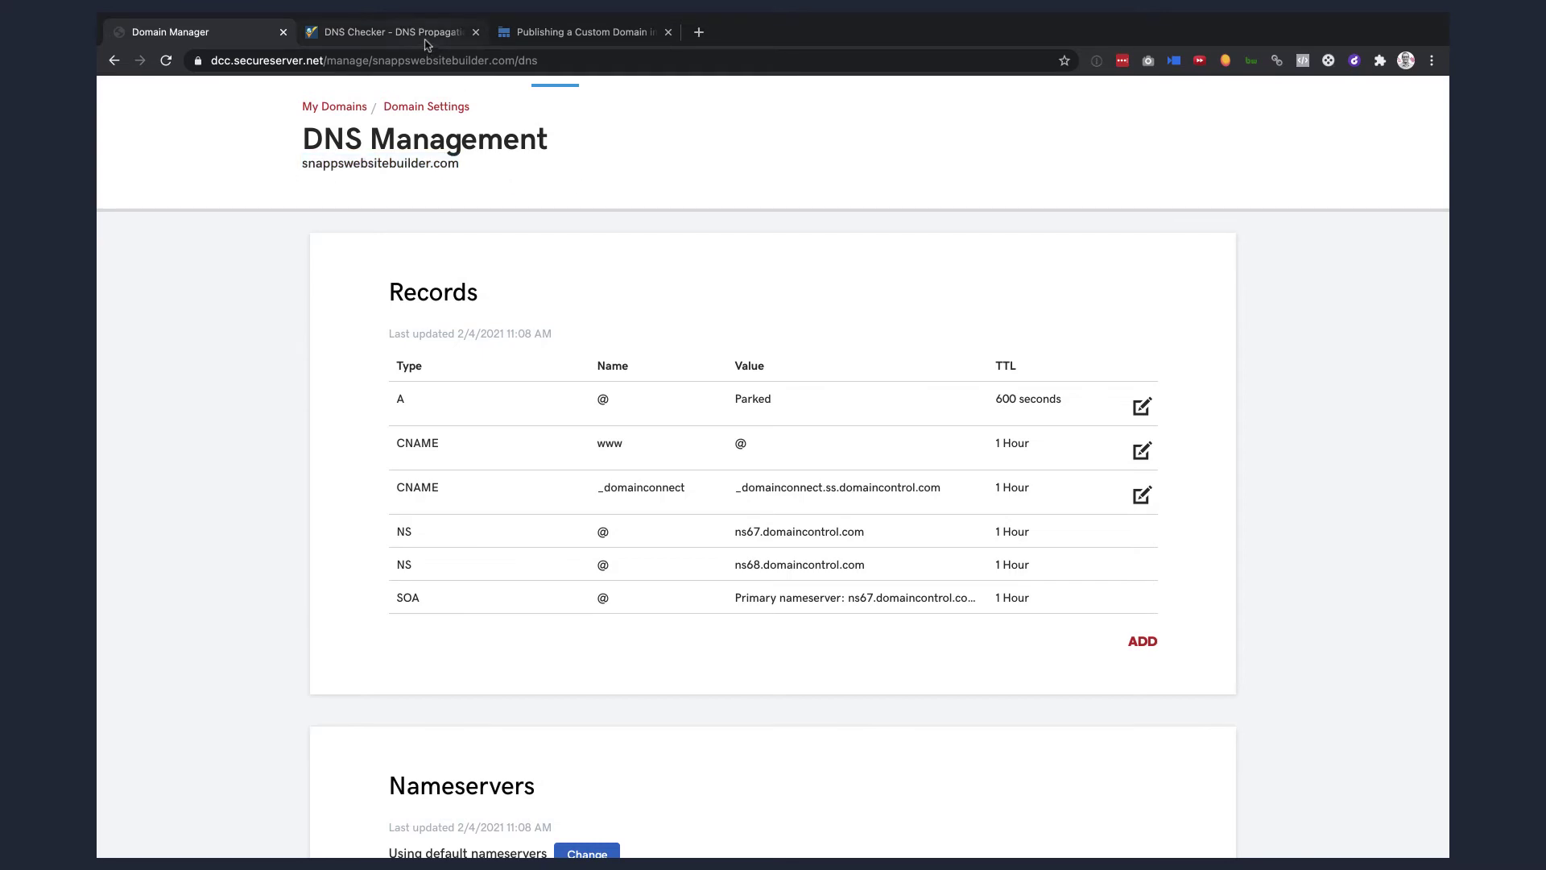
click(427, 36)
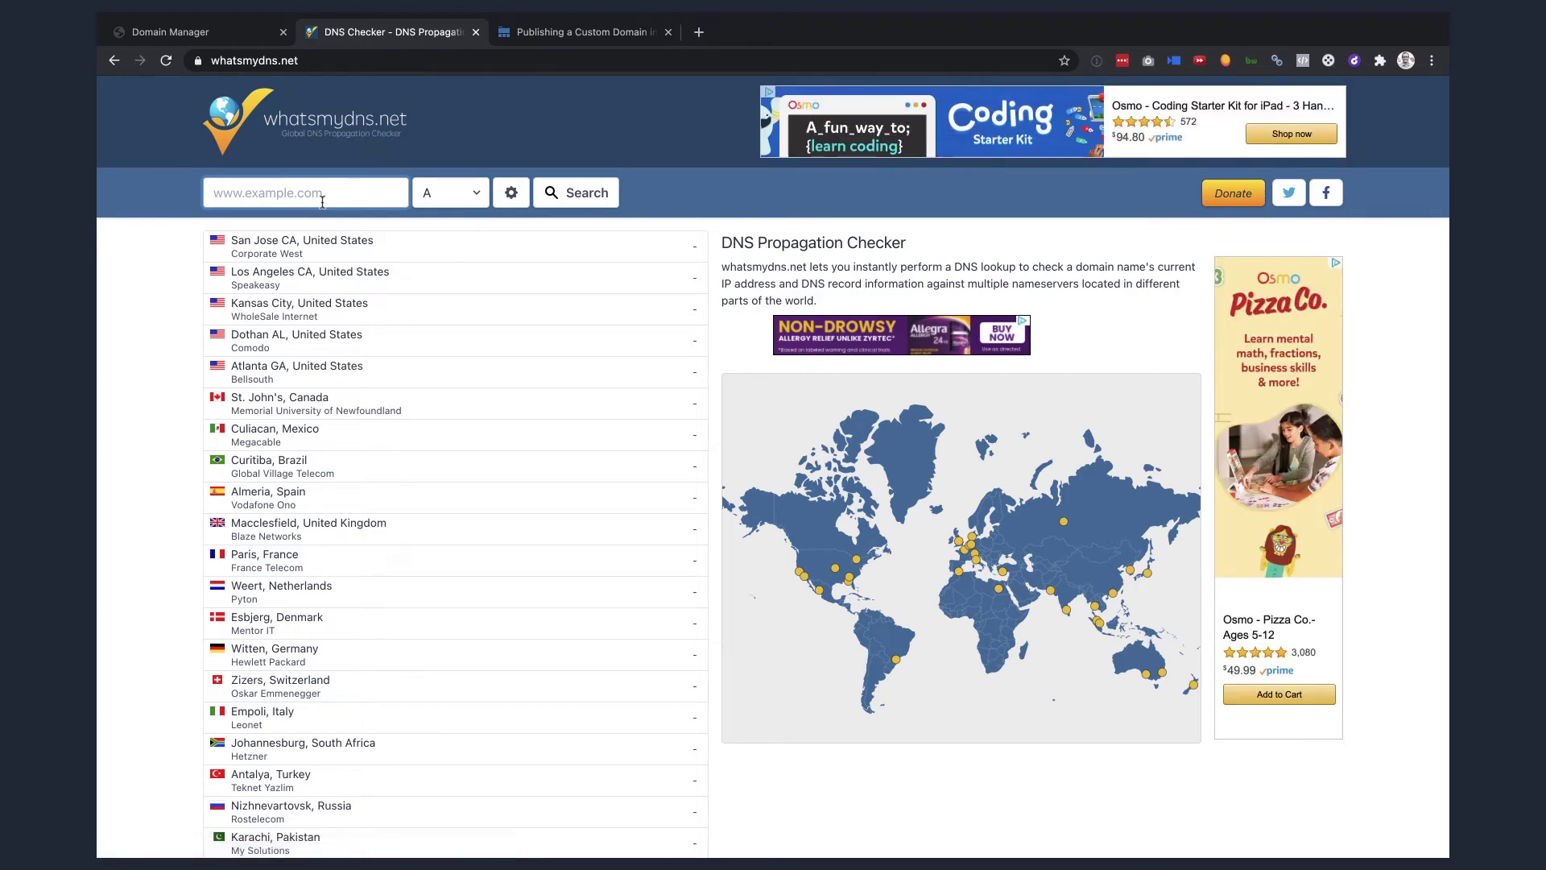
key(super+v)
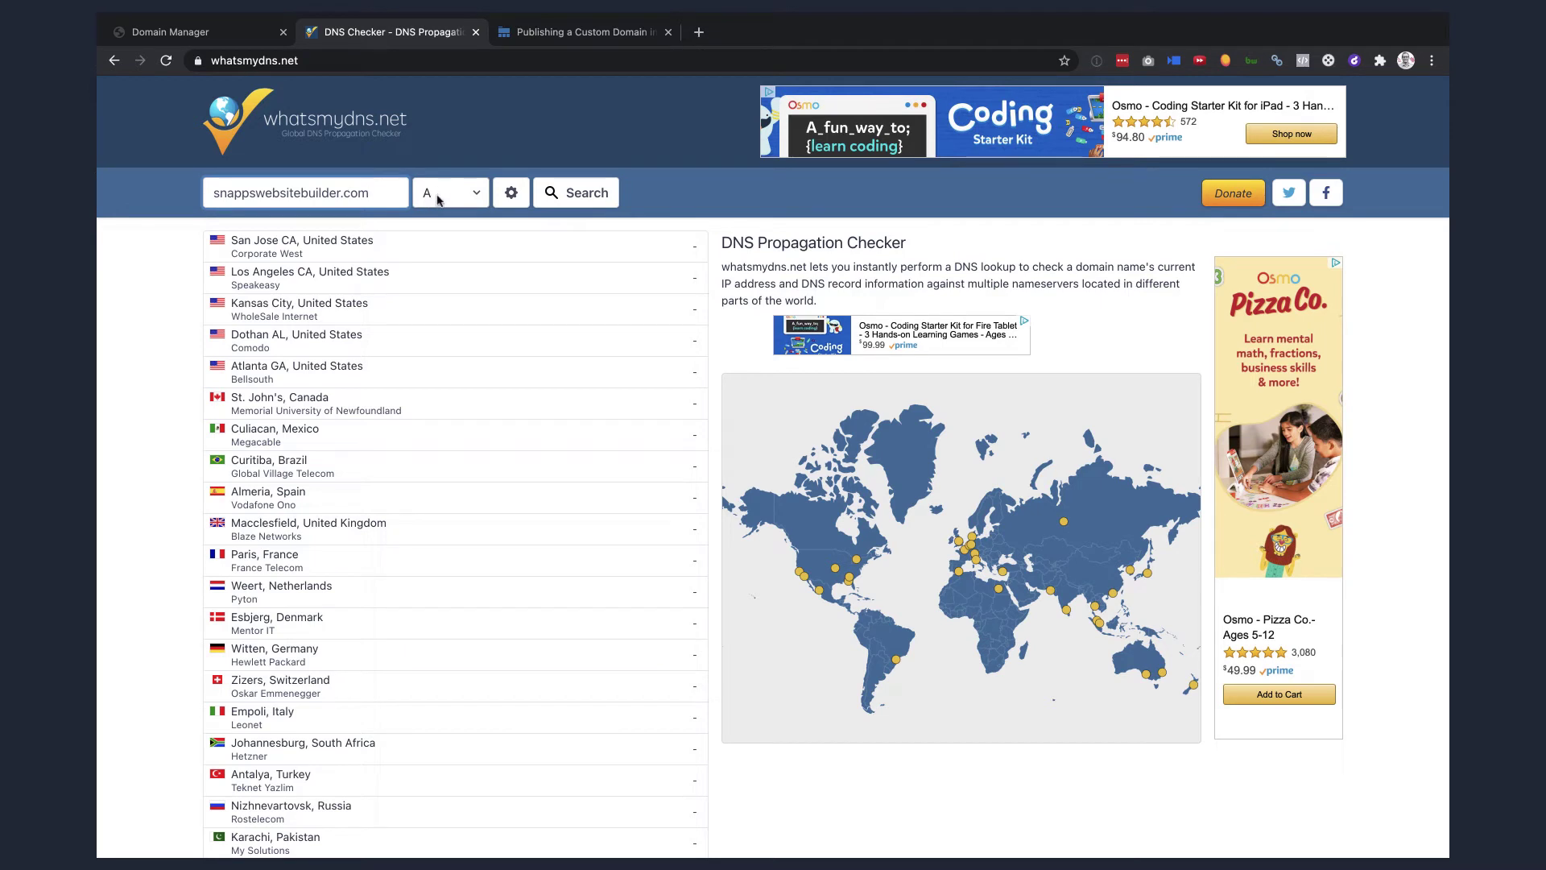
click(579, 191)
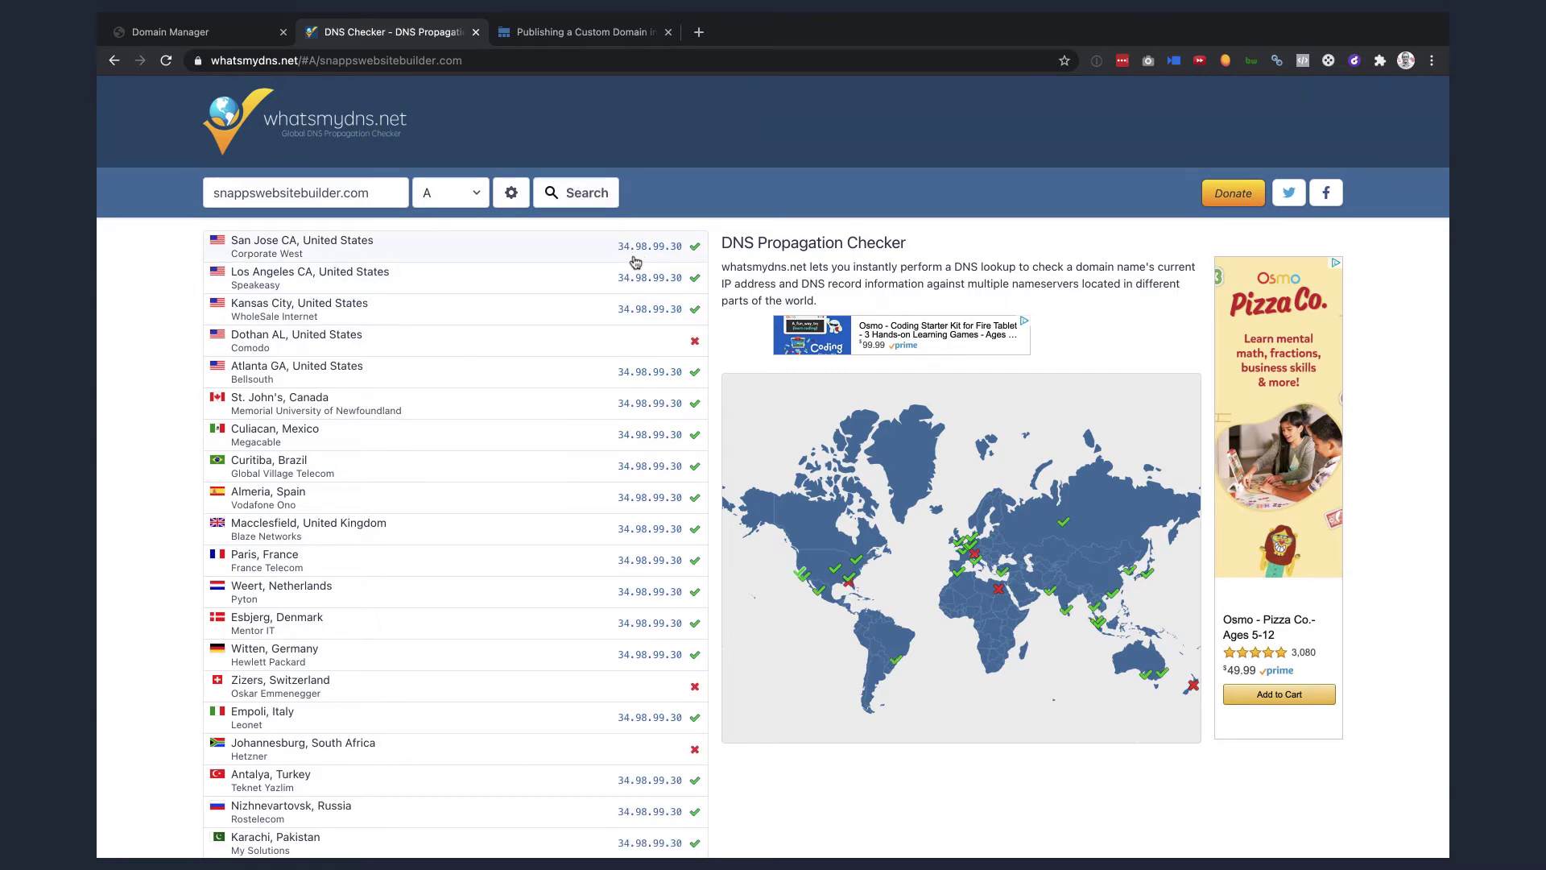
Check the target IP addresses of the first and second A records in the Snapps support article.
click(245, 36)
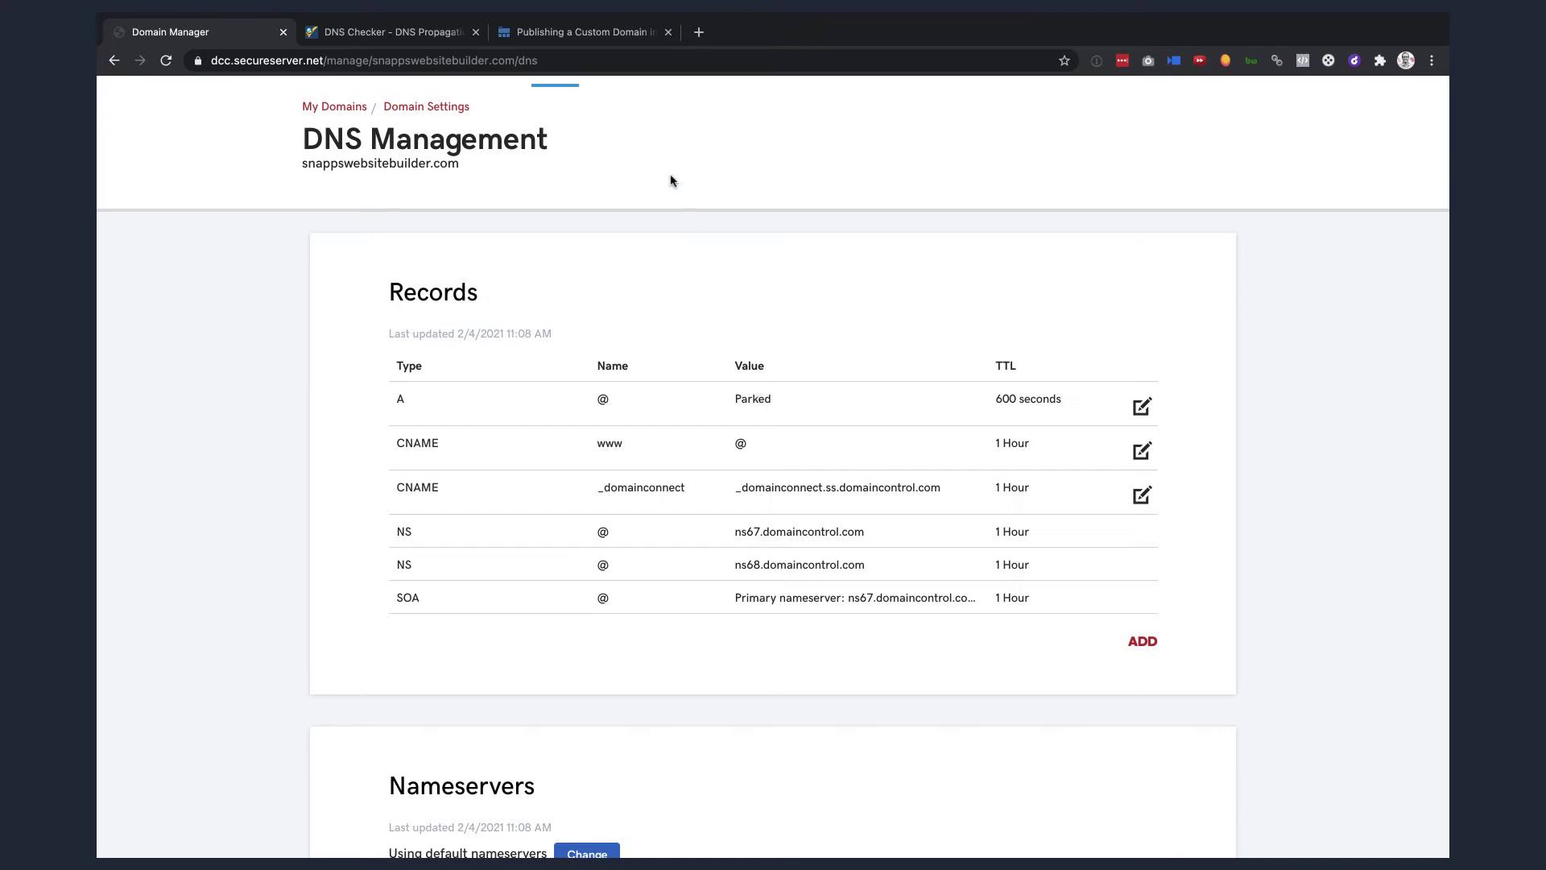
click(569, 36)
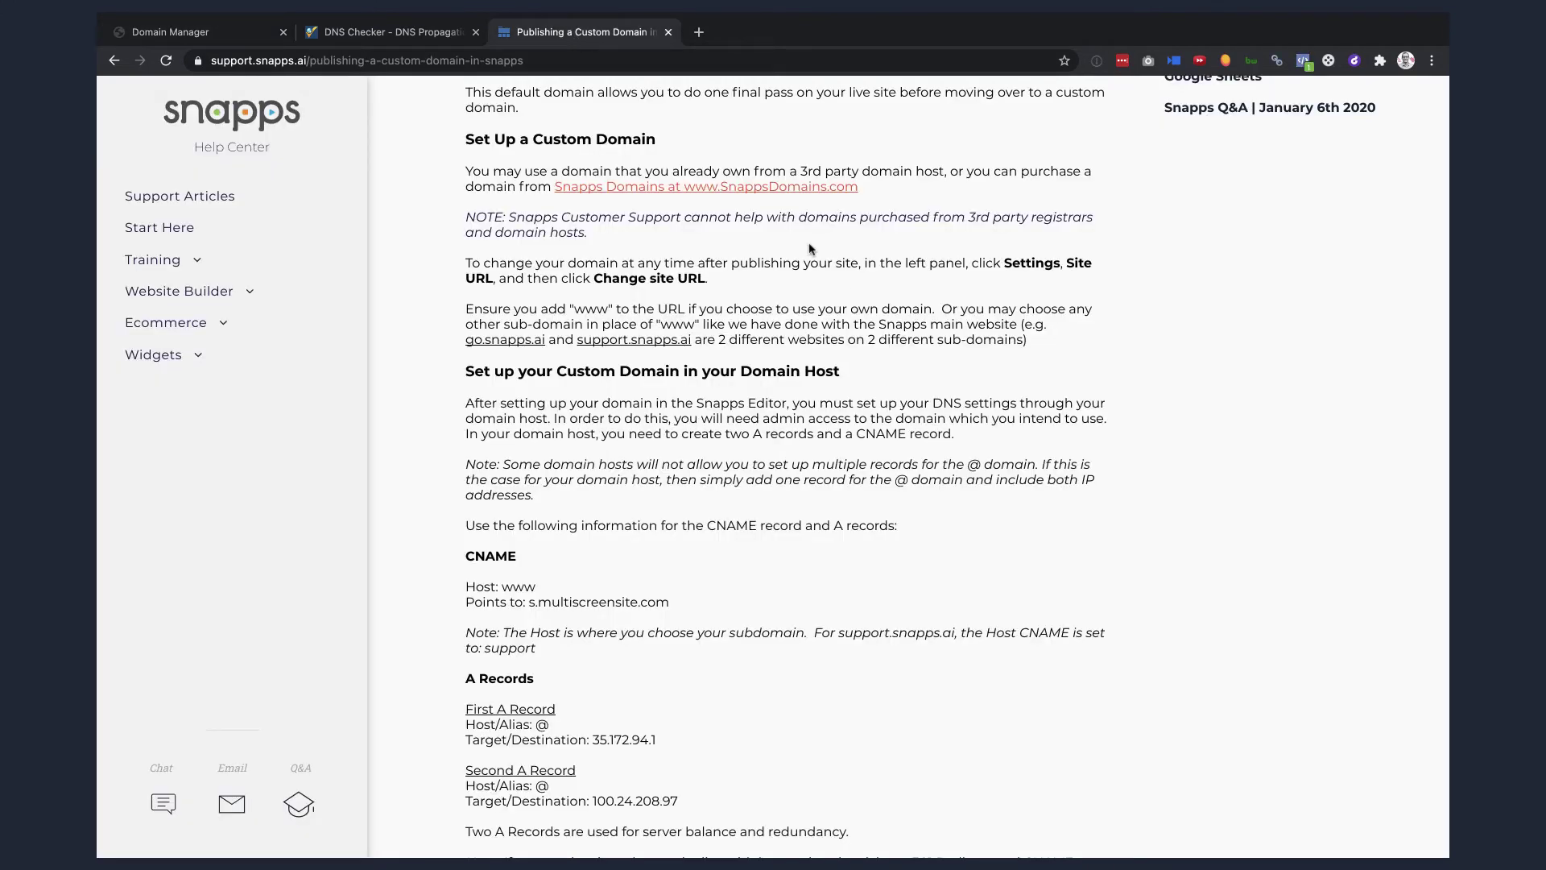
scroll(637, 333, down, 4)
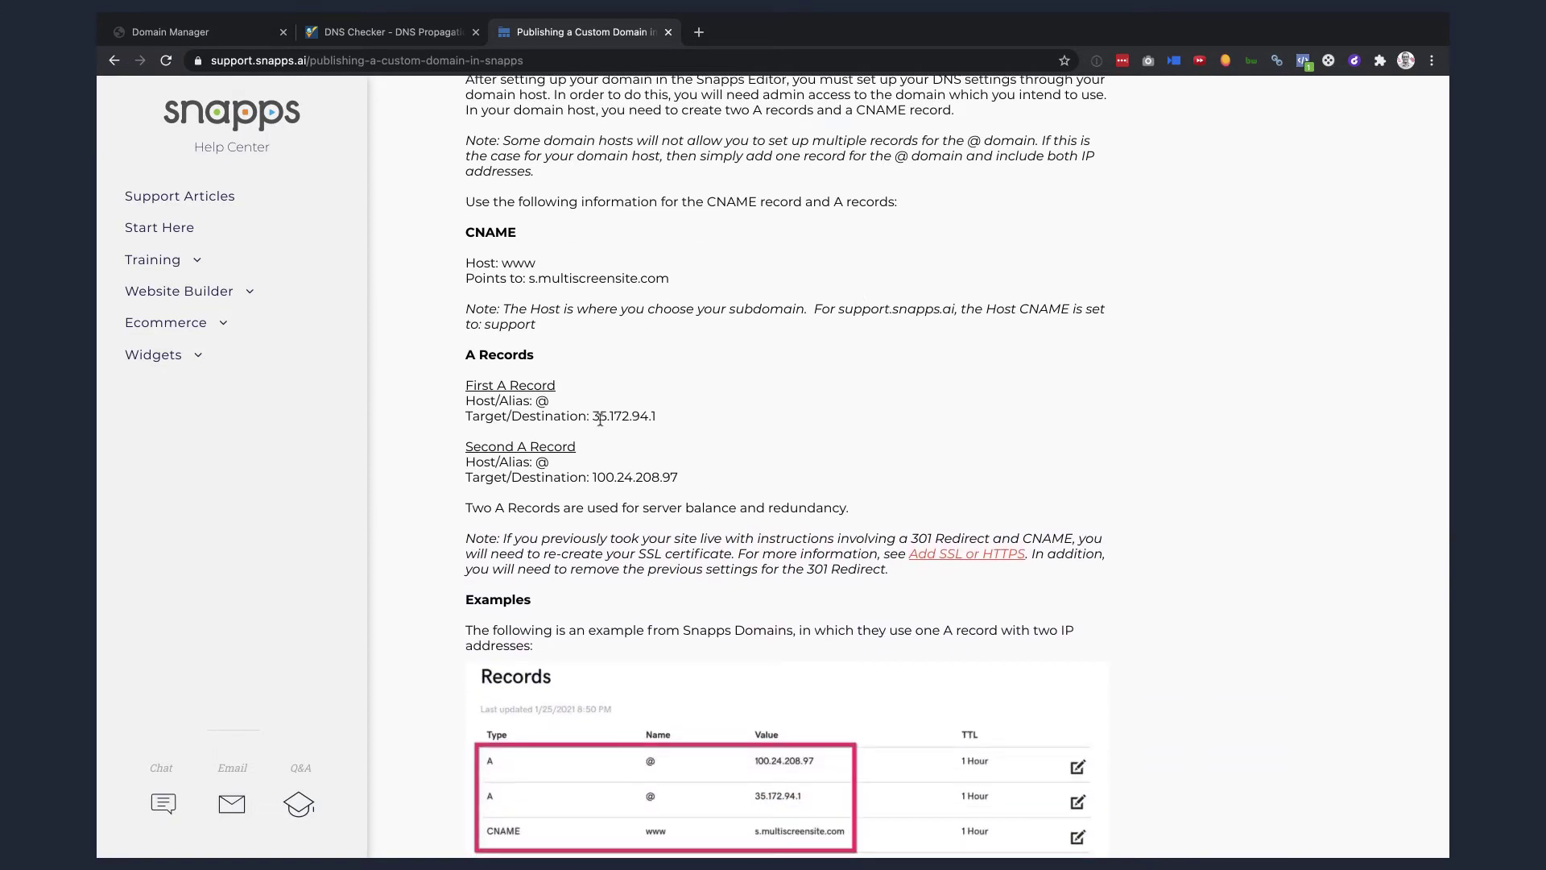
drag(592, 413, 669, 419)
drag(593, 477, 699, 481)
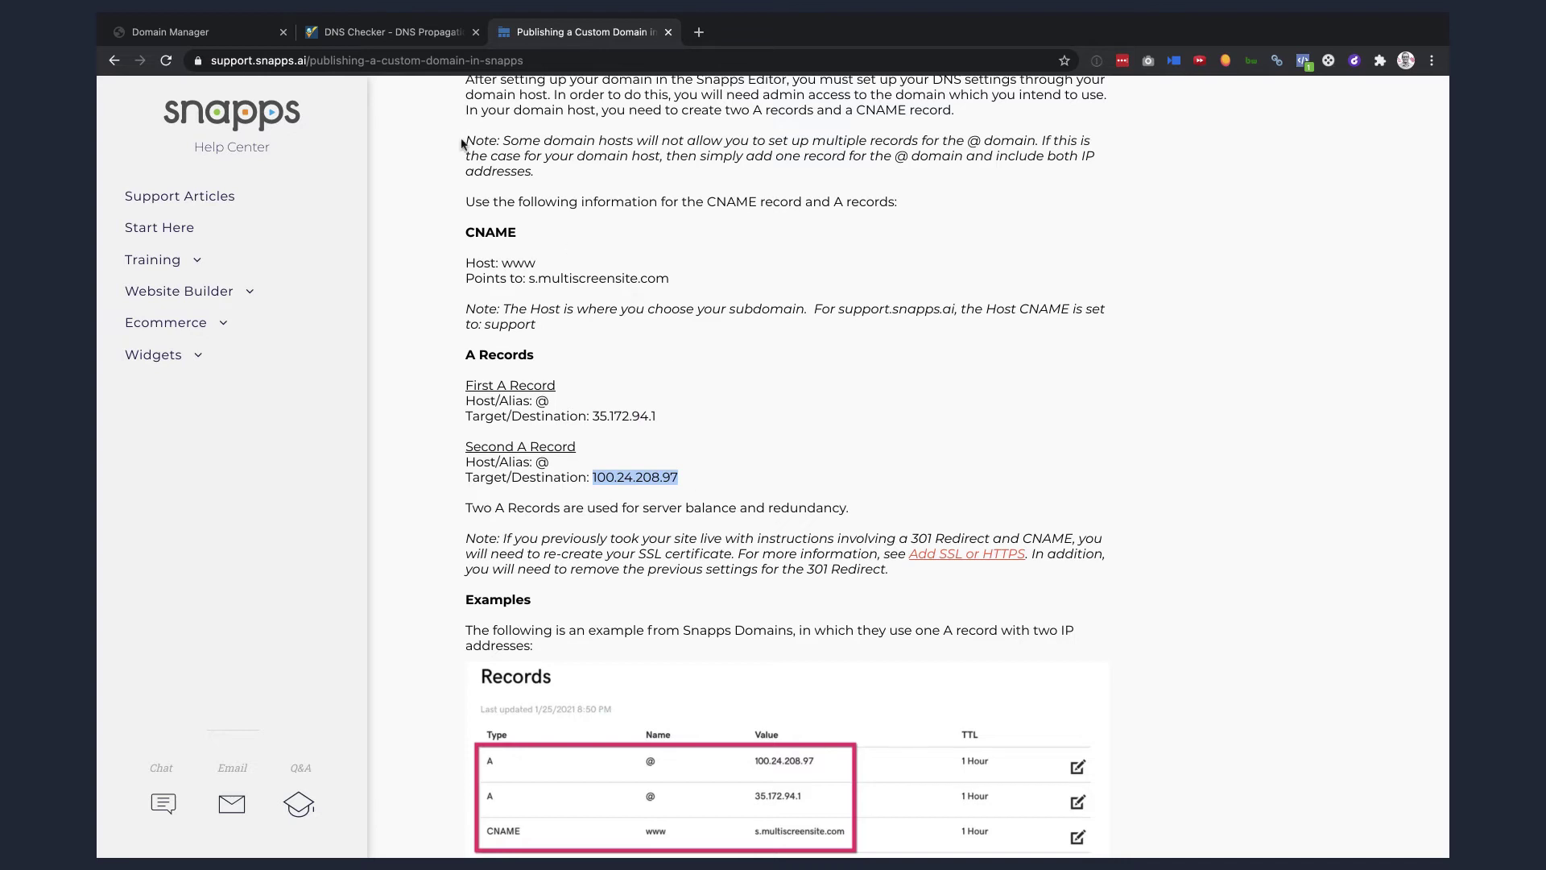
click(410, 37)
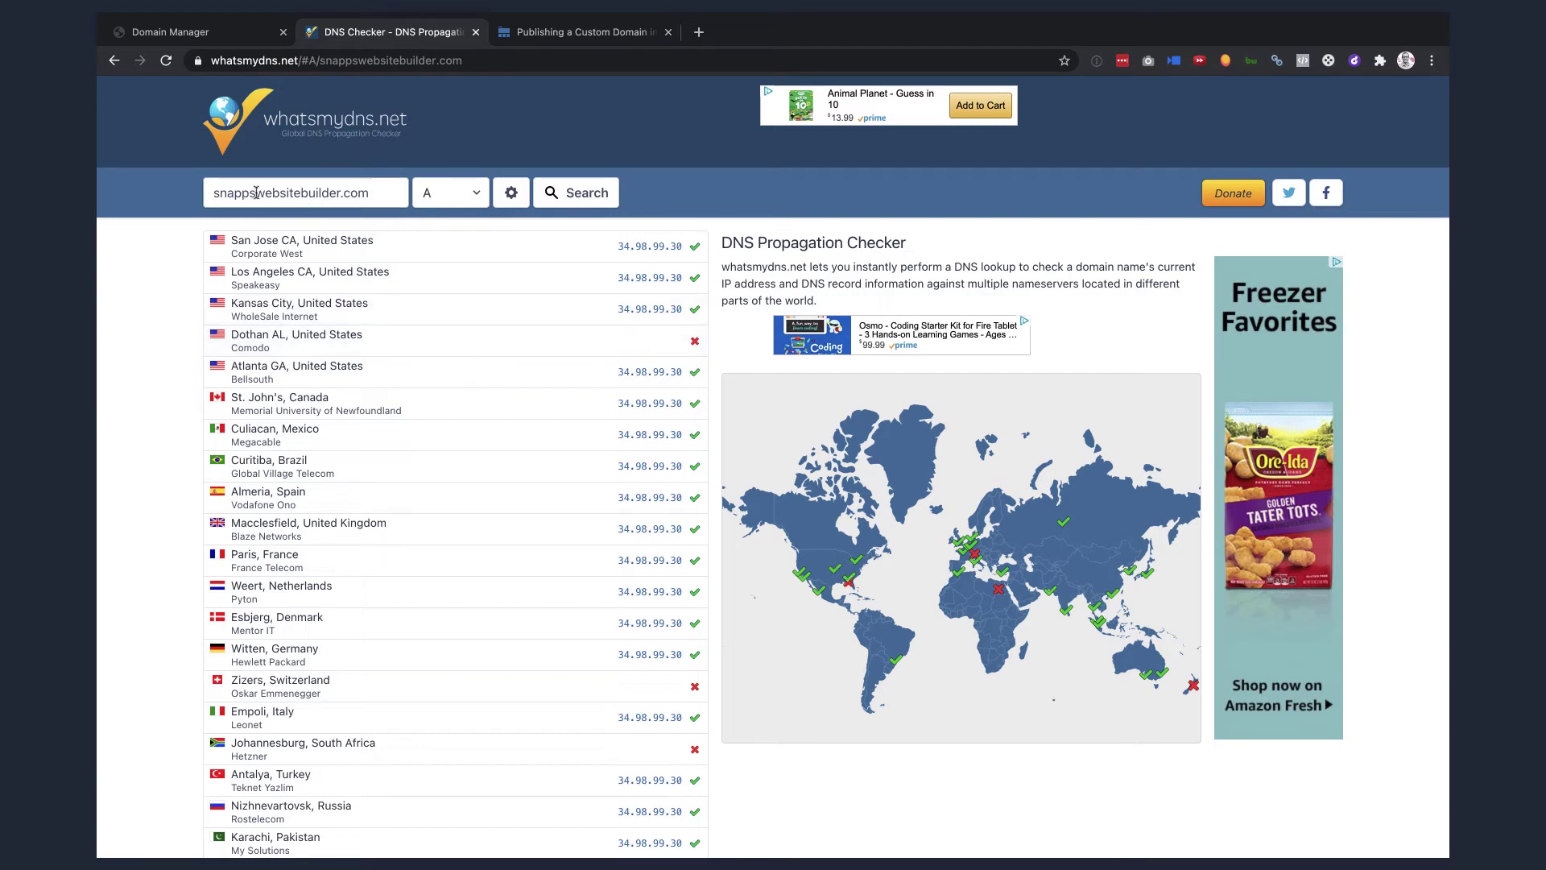
click(215, 194)
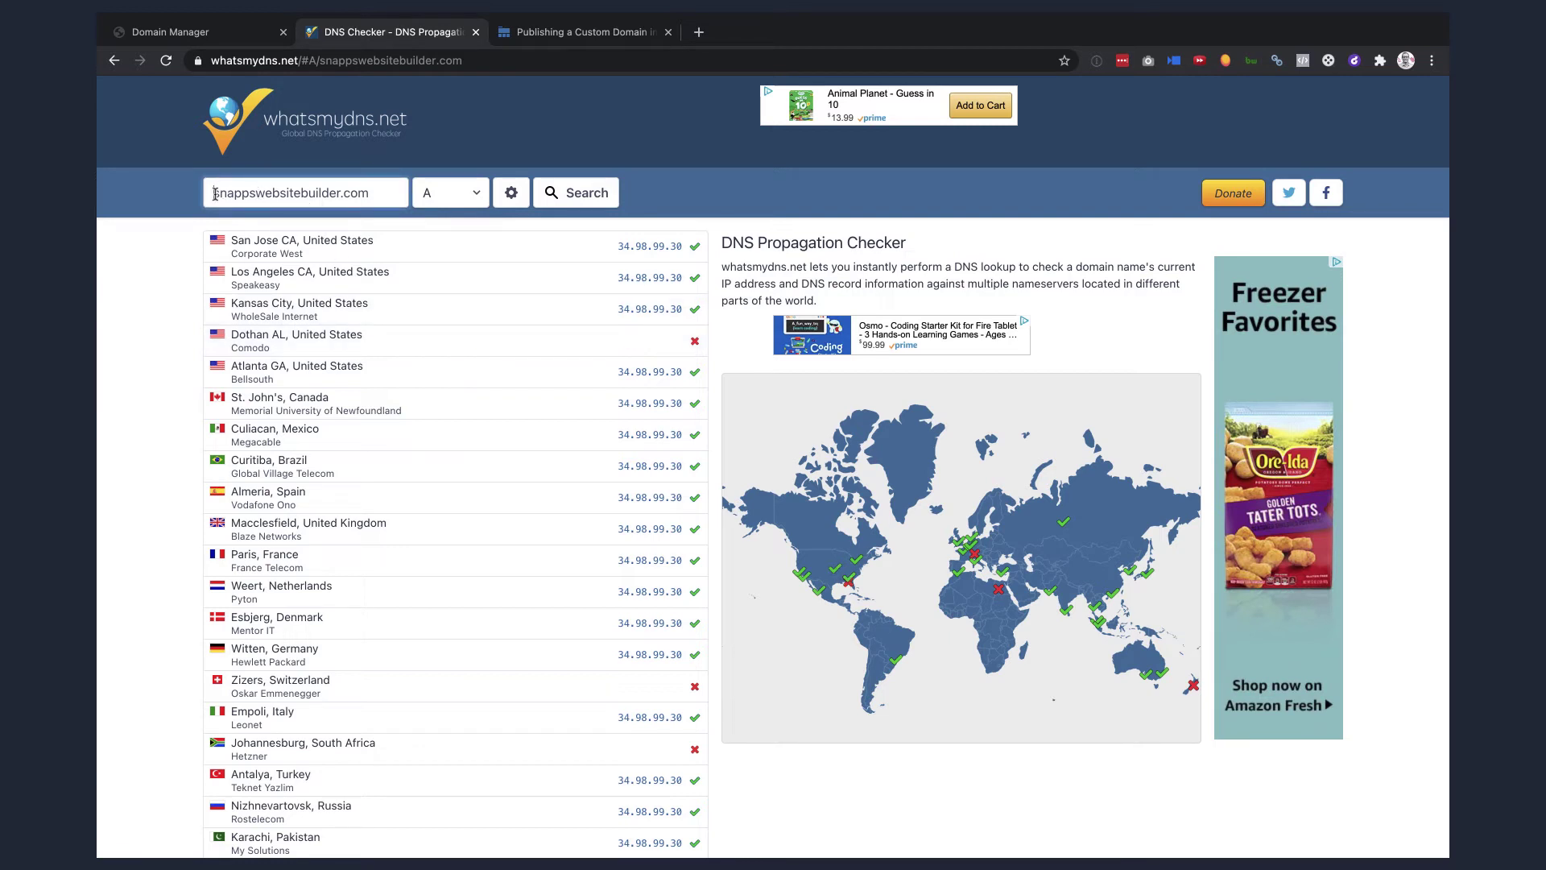
text(www)
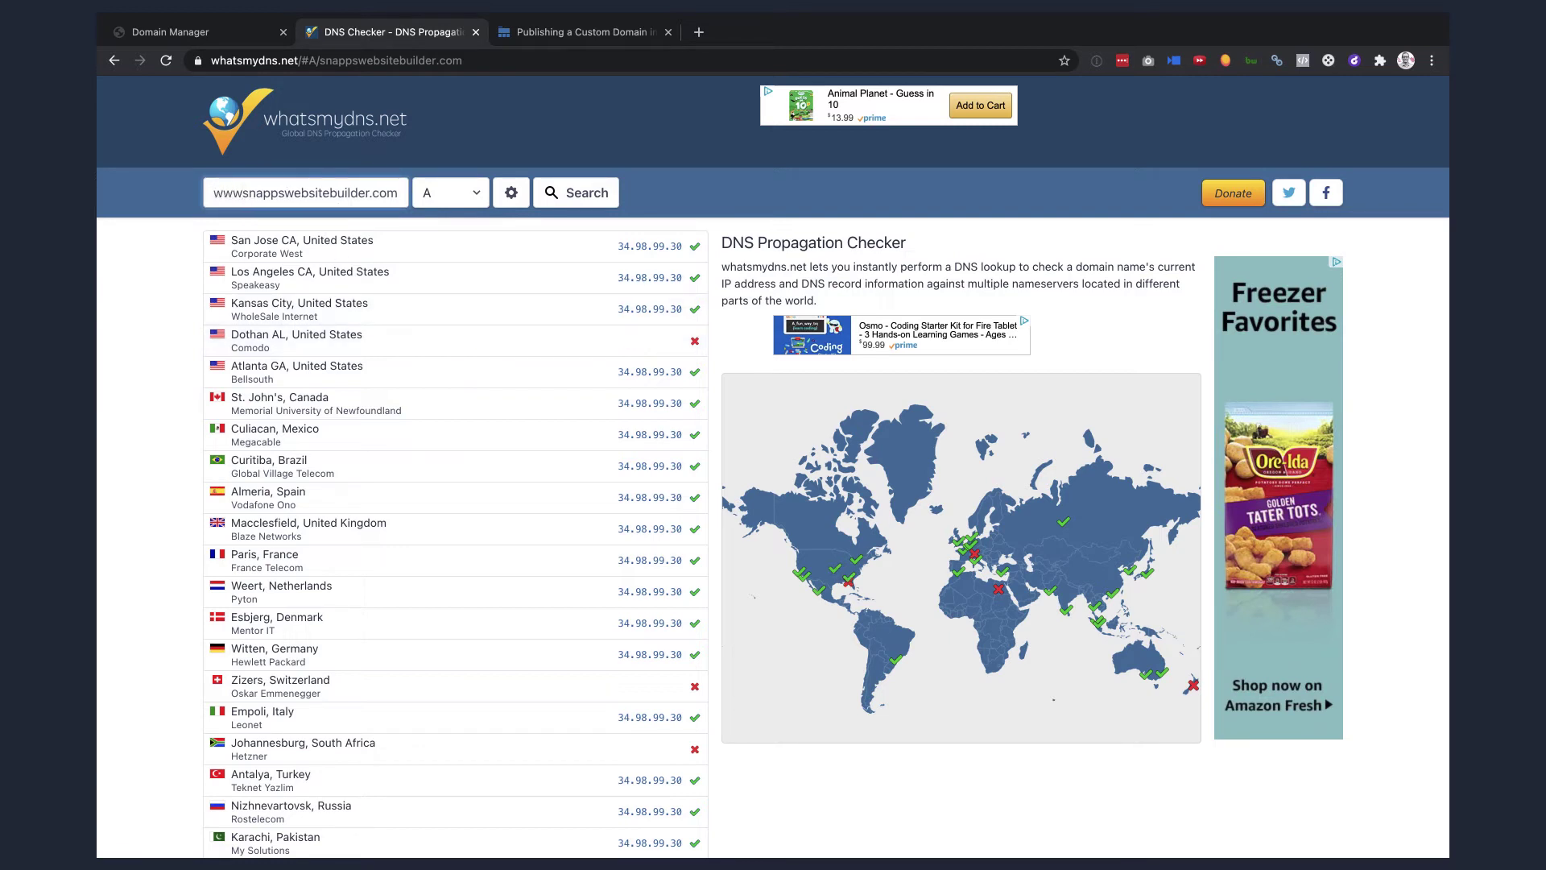
text(.)
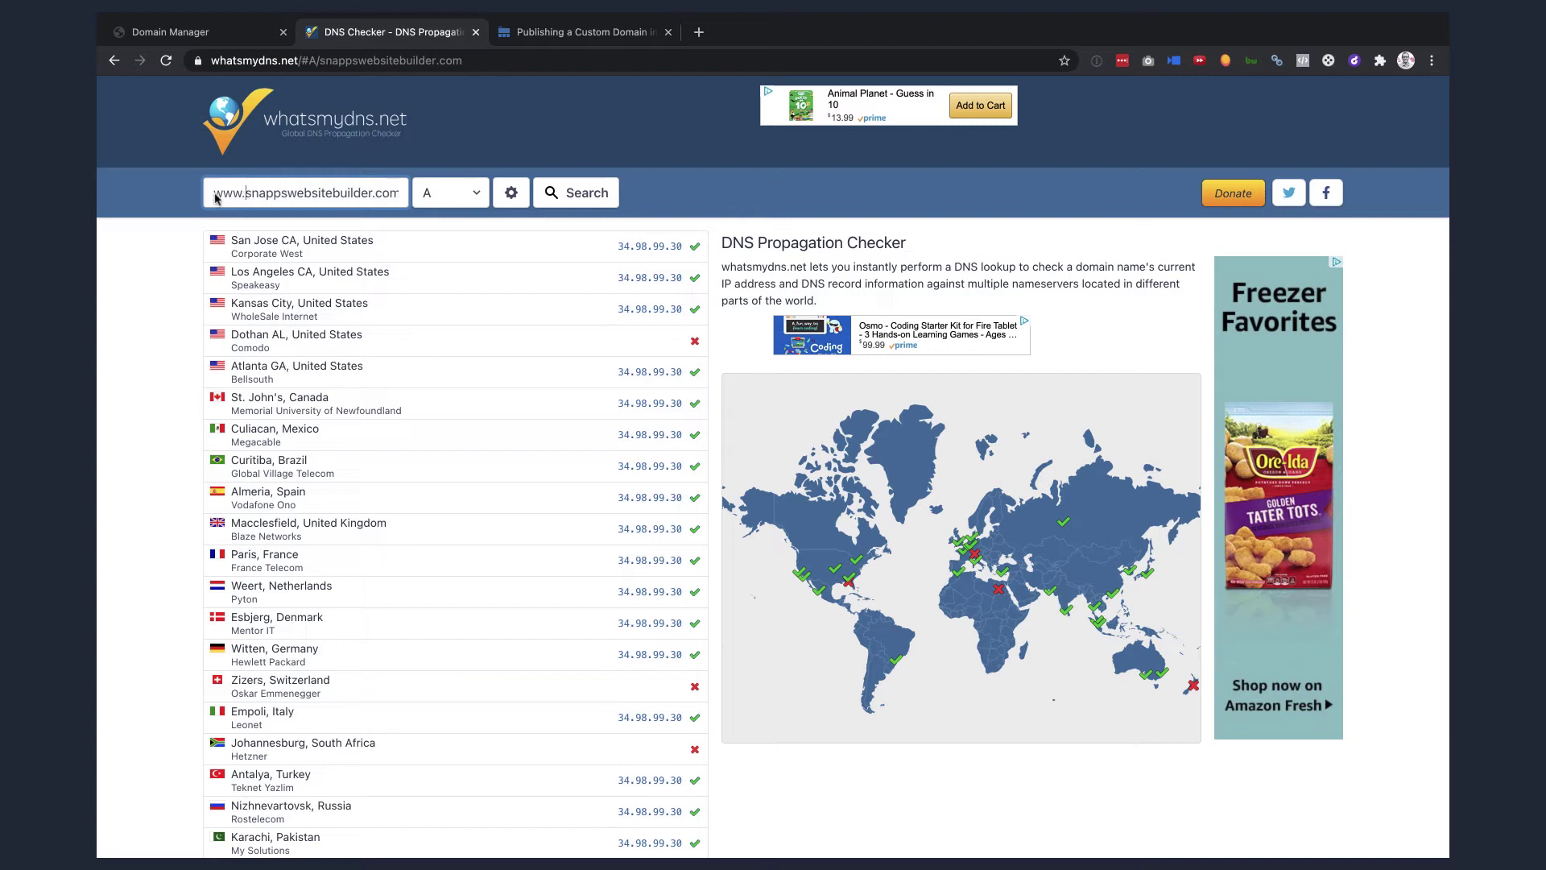
click(476, 193)
click(443, 238)
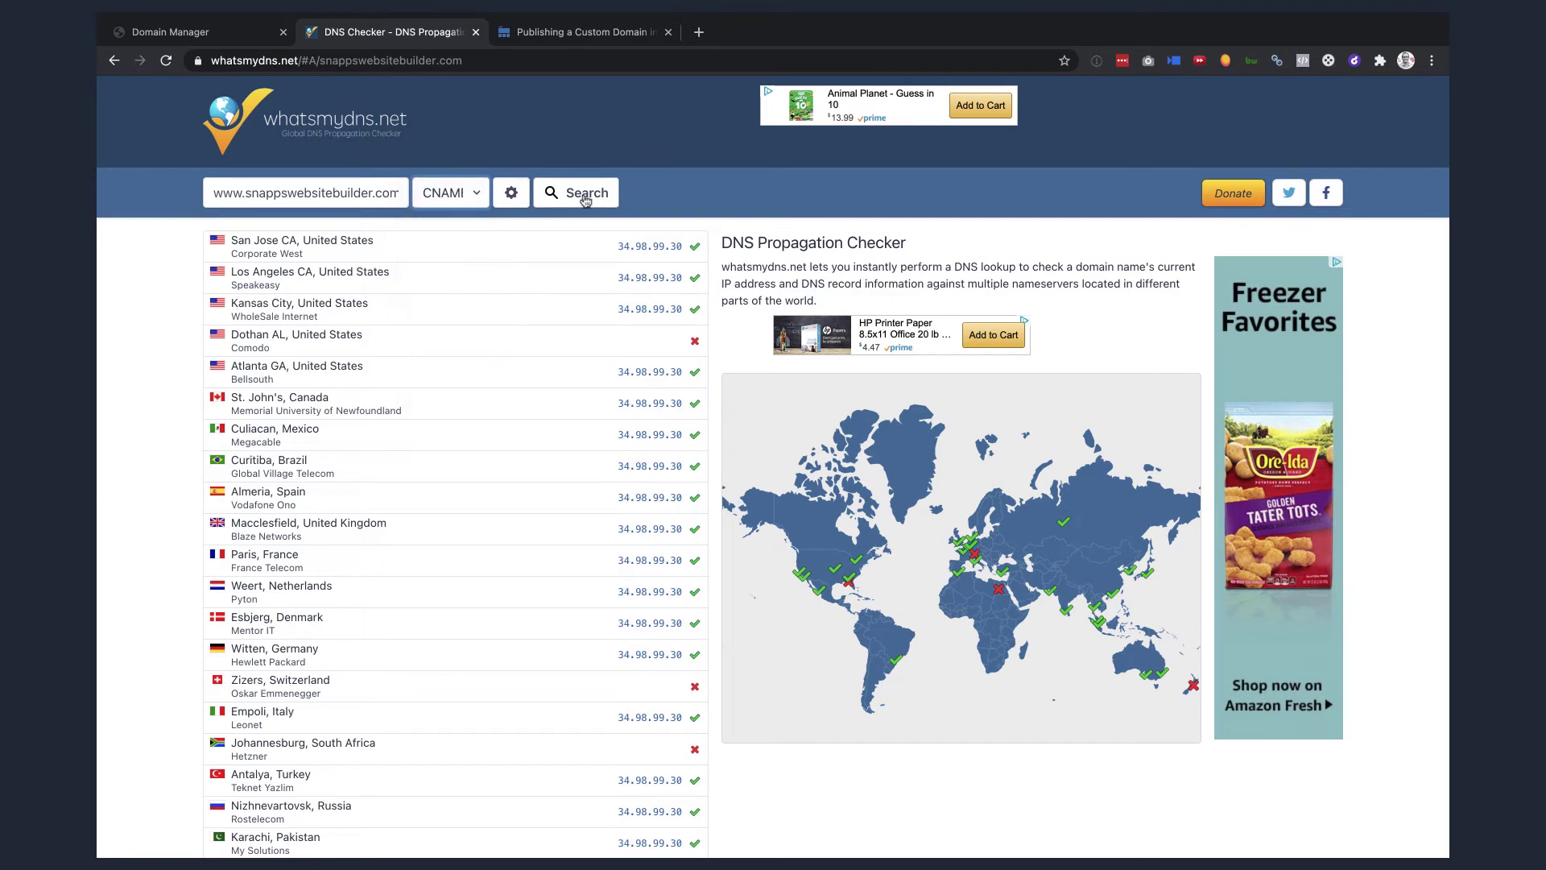
click(585, 199)
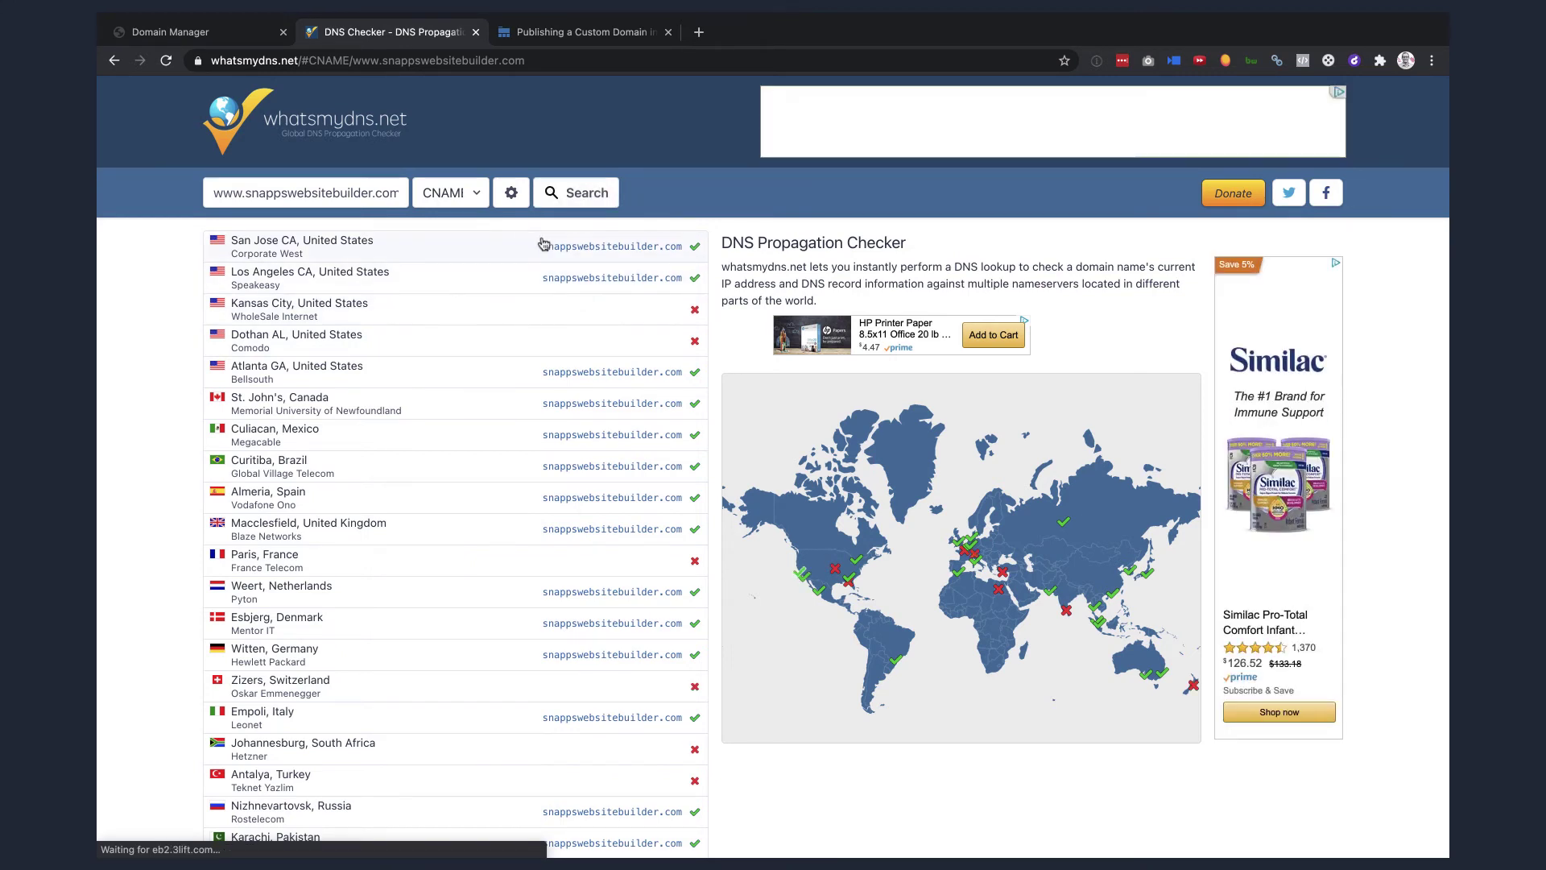
Copy the CNAME target s.multiscreensite.com from the Snapps support article.
click(561, 34)
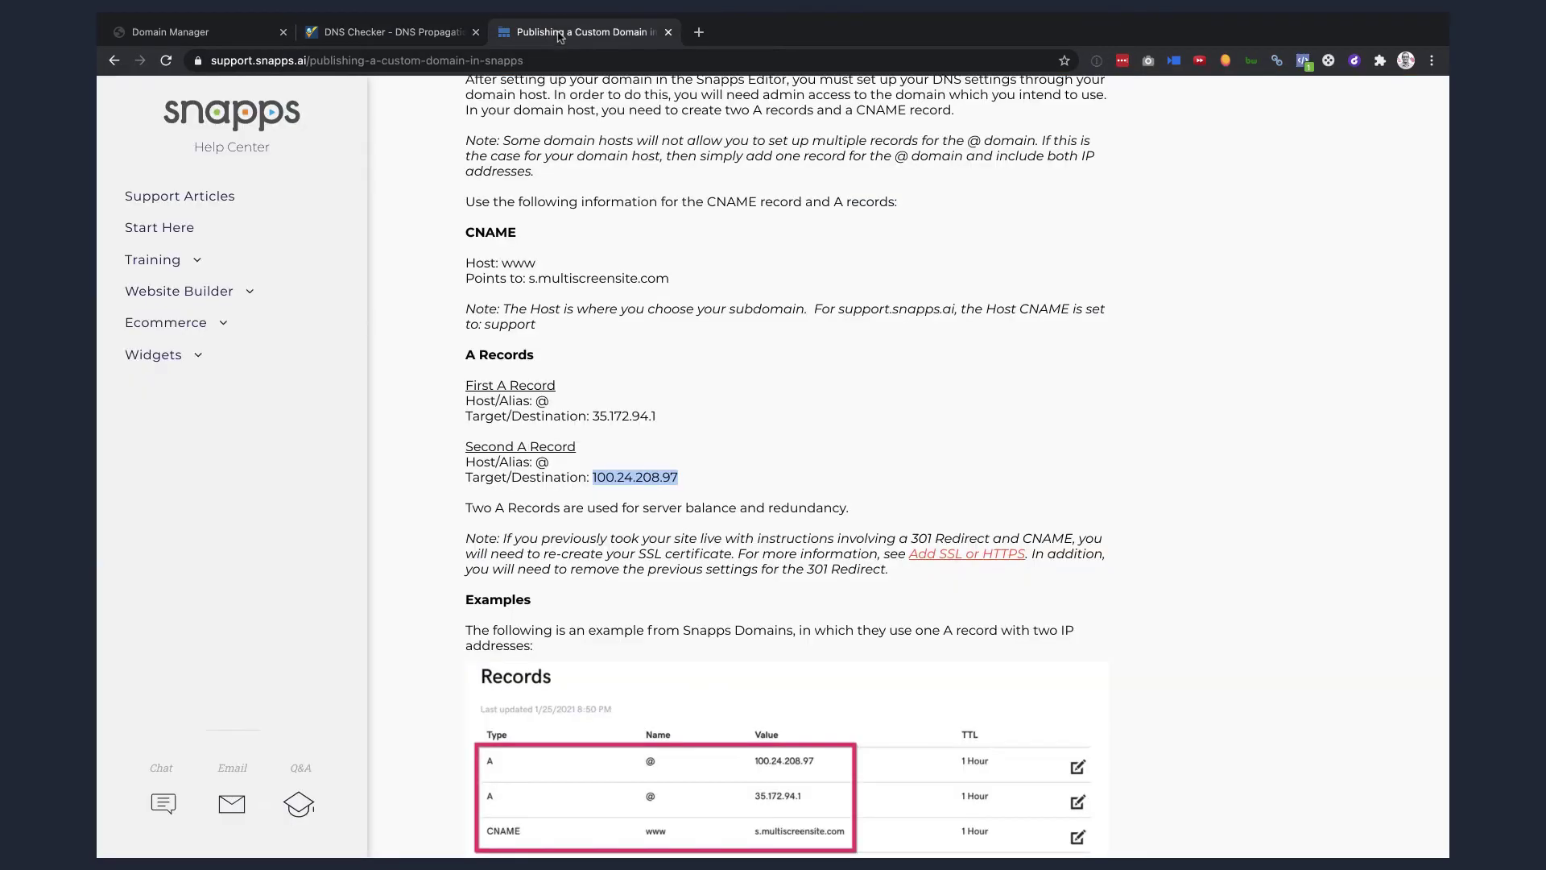
click(711, 284)
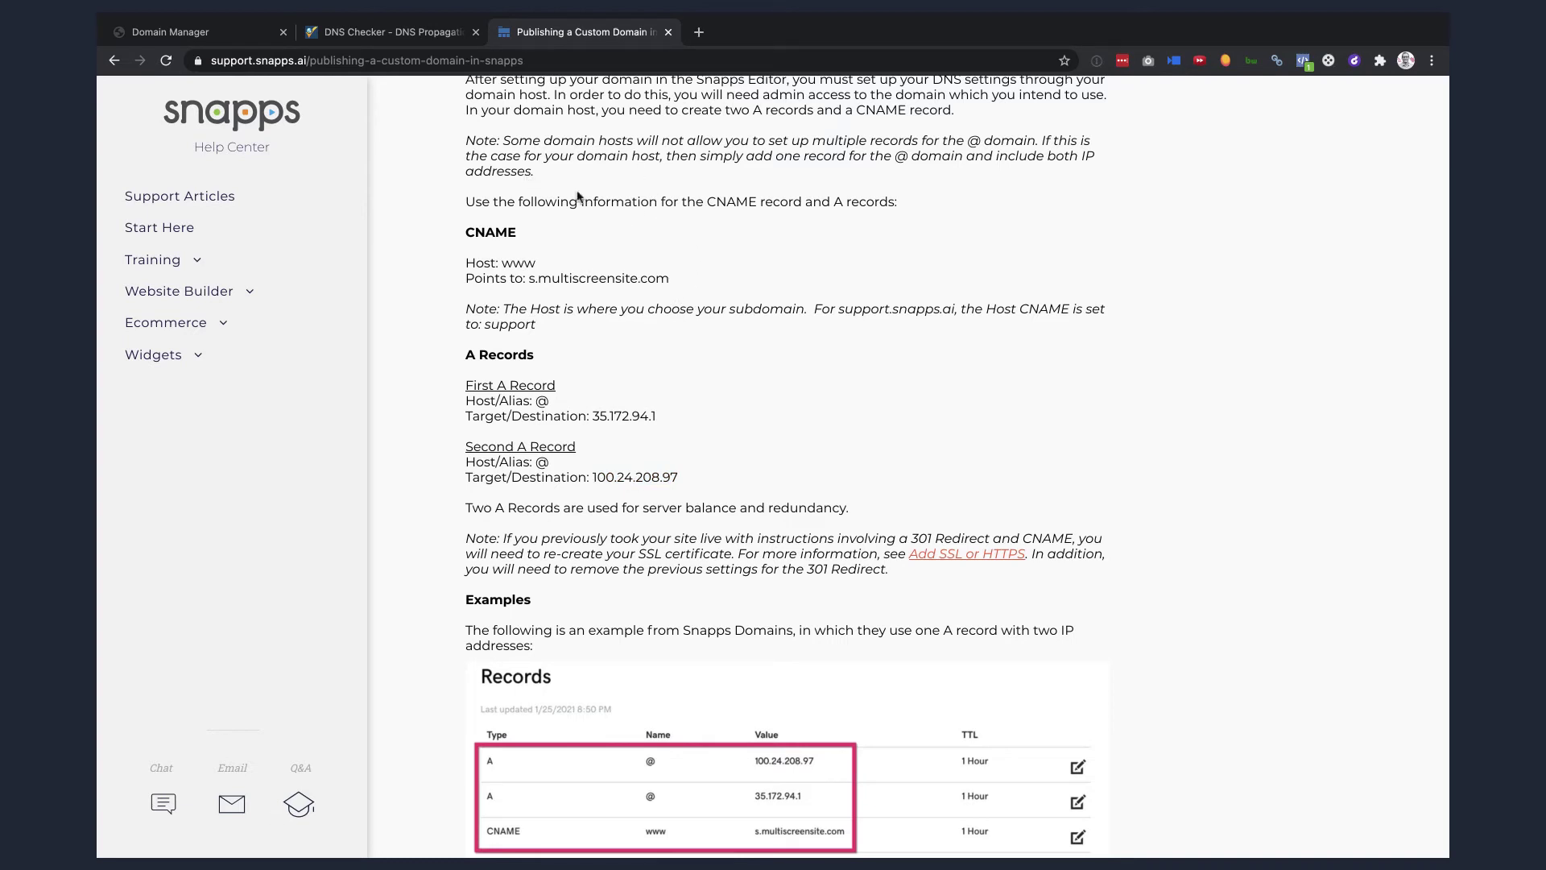
drag(669, 280, 532, 276)
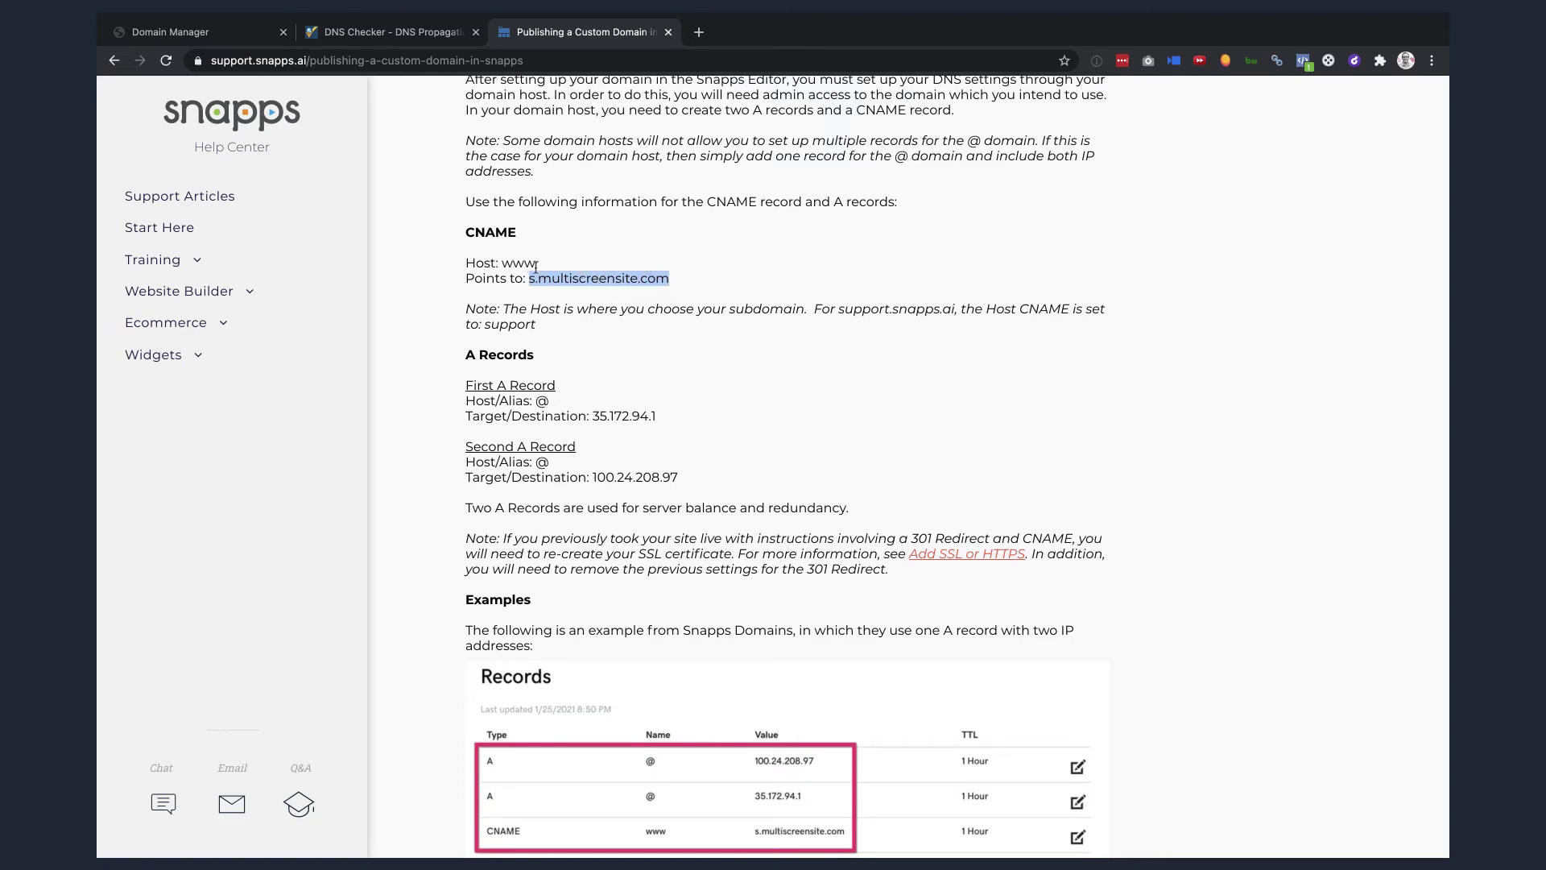
Try to add a new CNAME record with host www pointing to s.multiscreensite.com in the domain's DNS management, and cancel the entry.
click(233, 33)
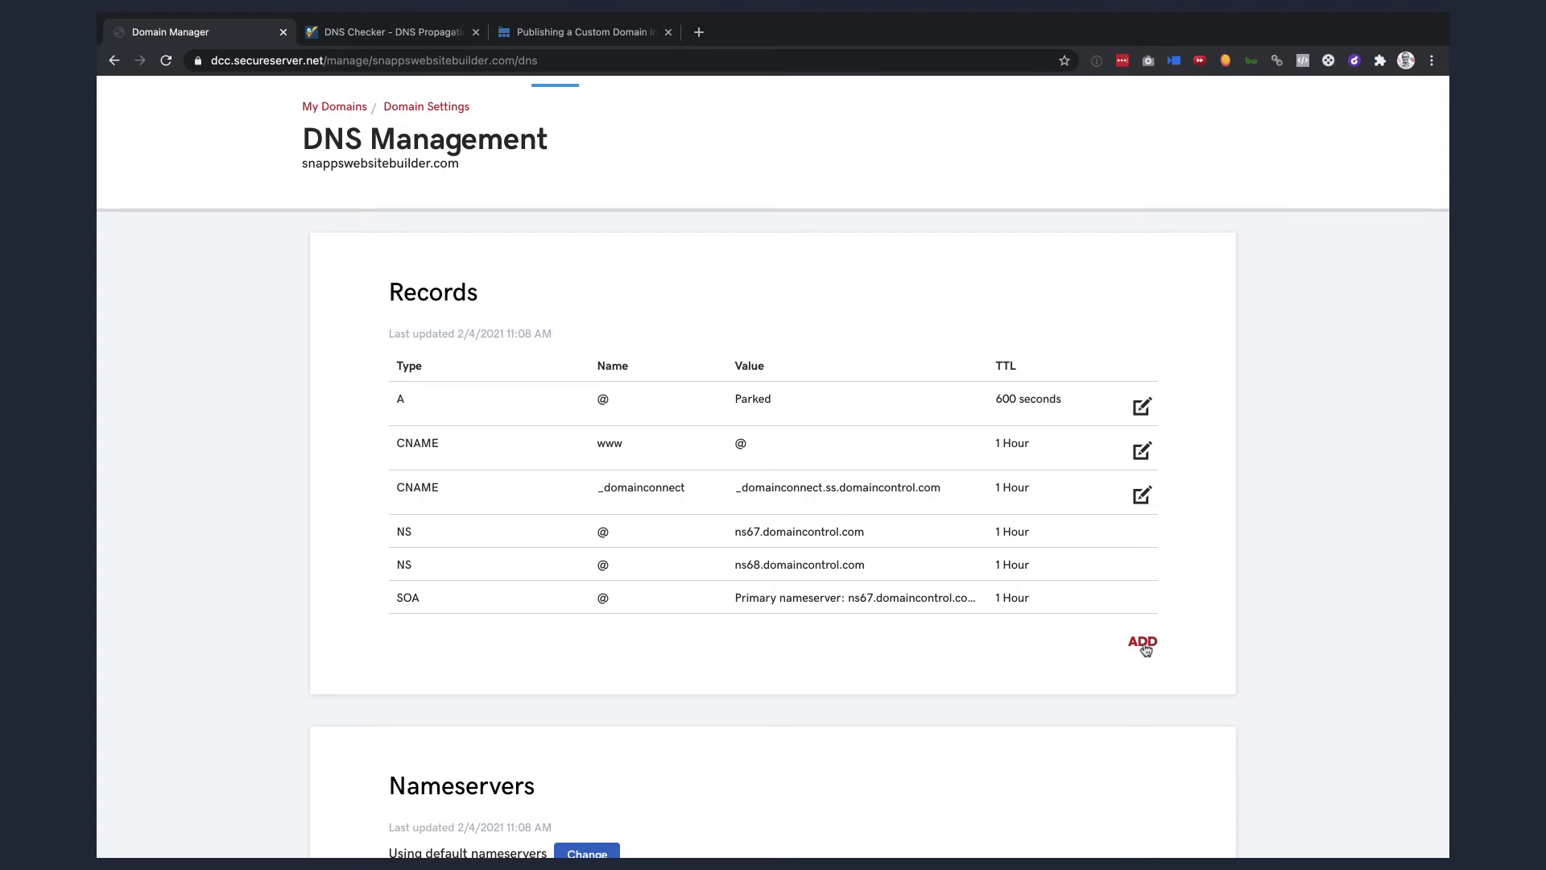
click(1142, 644)
click(483, 681)
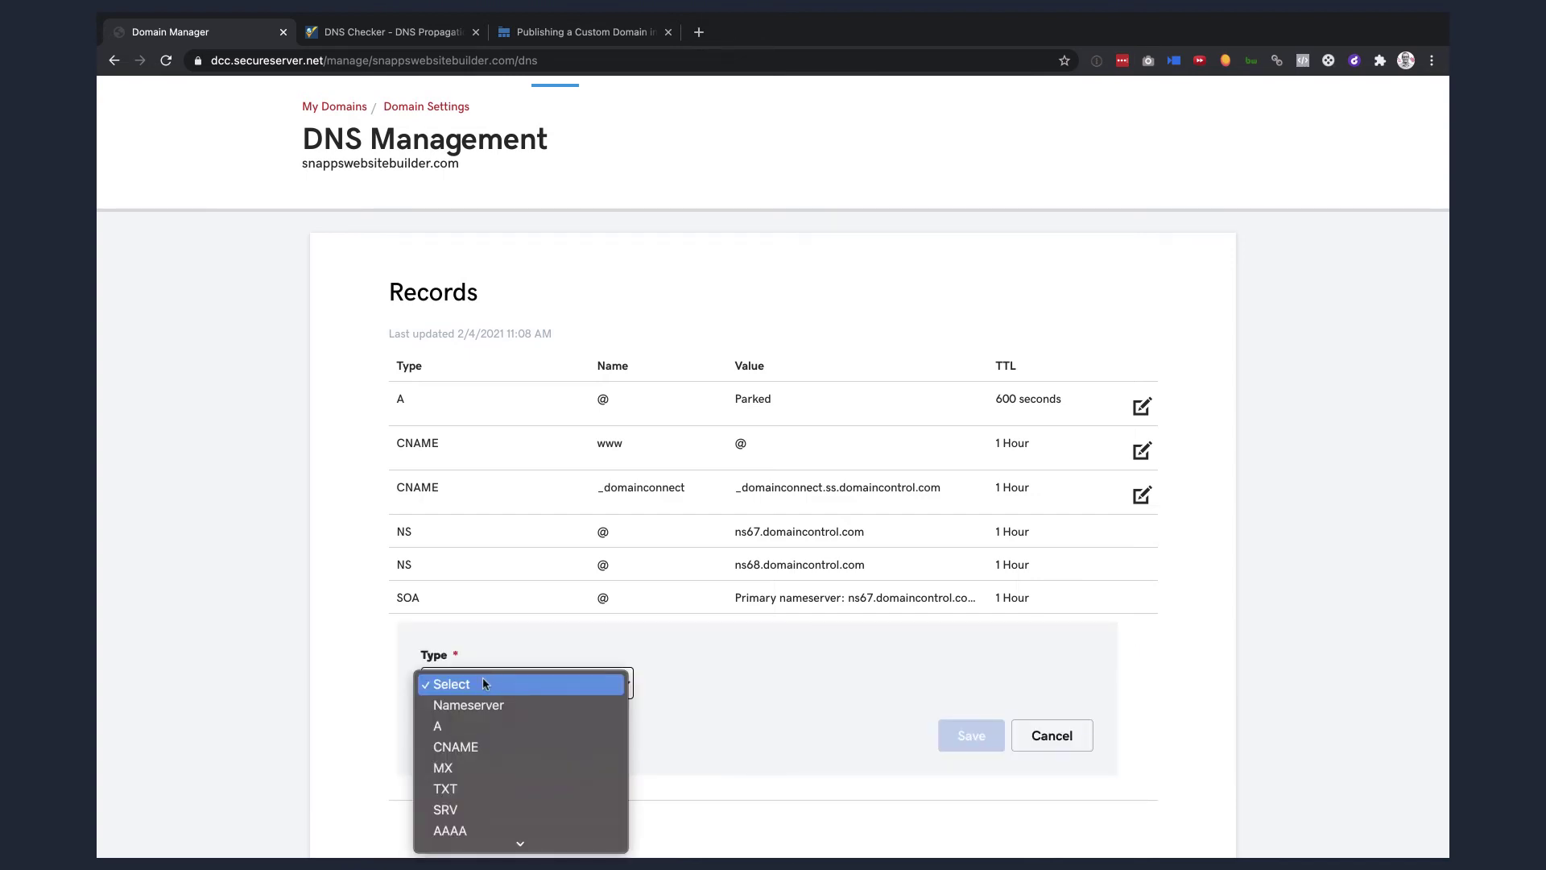
click(470, 746)
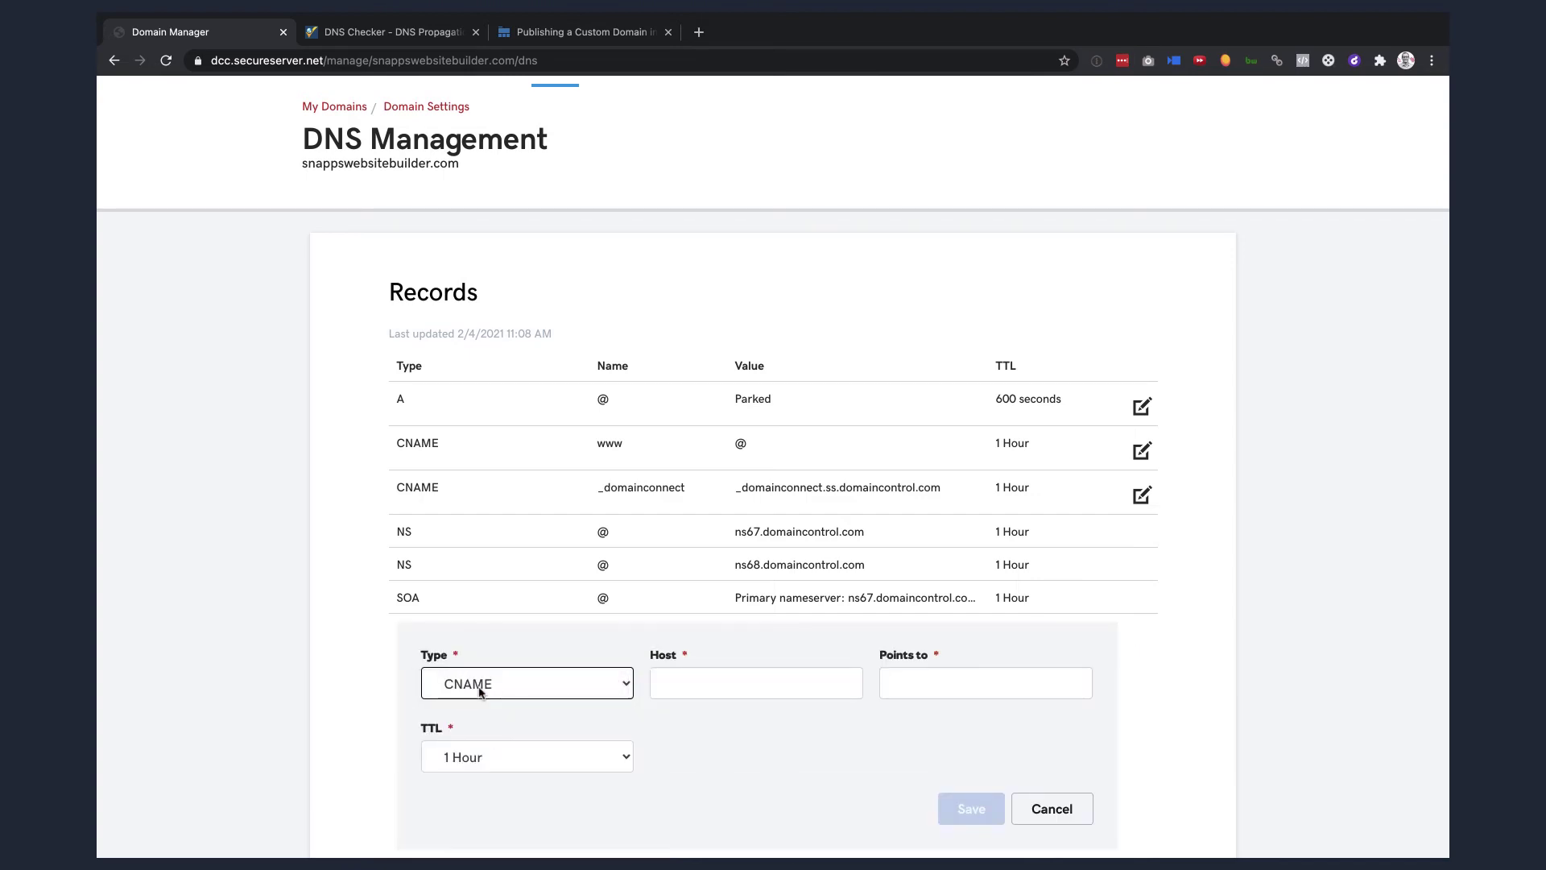
click(698, 671)
text(www)
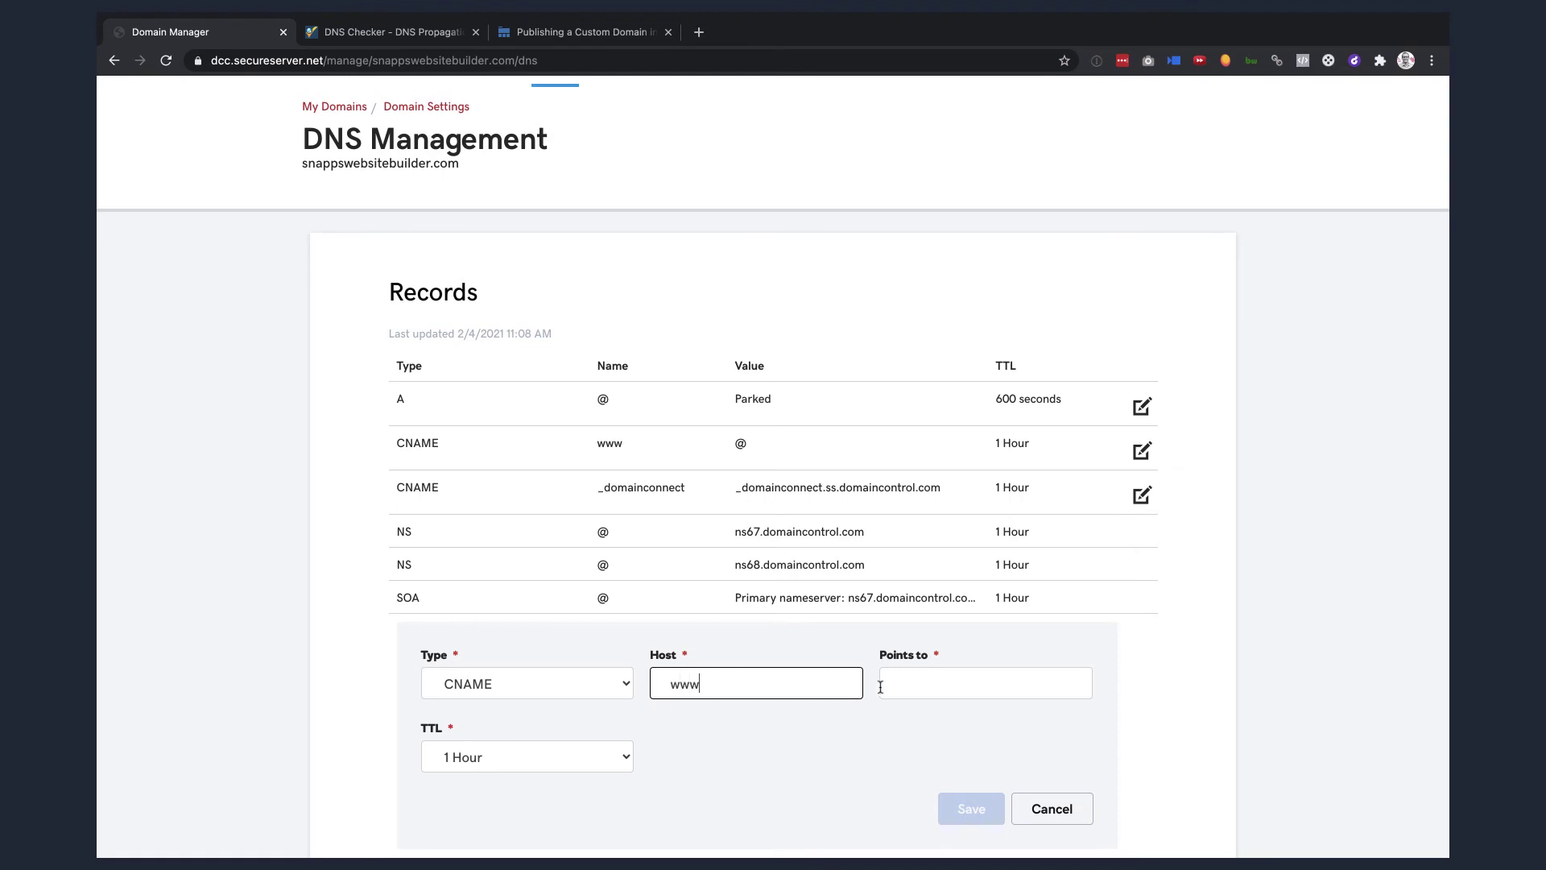
text(s.multiscreensite.com)
key(super+z)
click(976, 684)
text(s.multiscreensite.com)
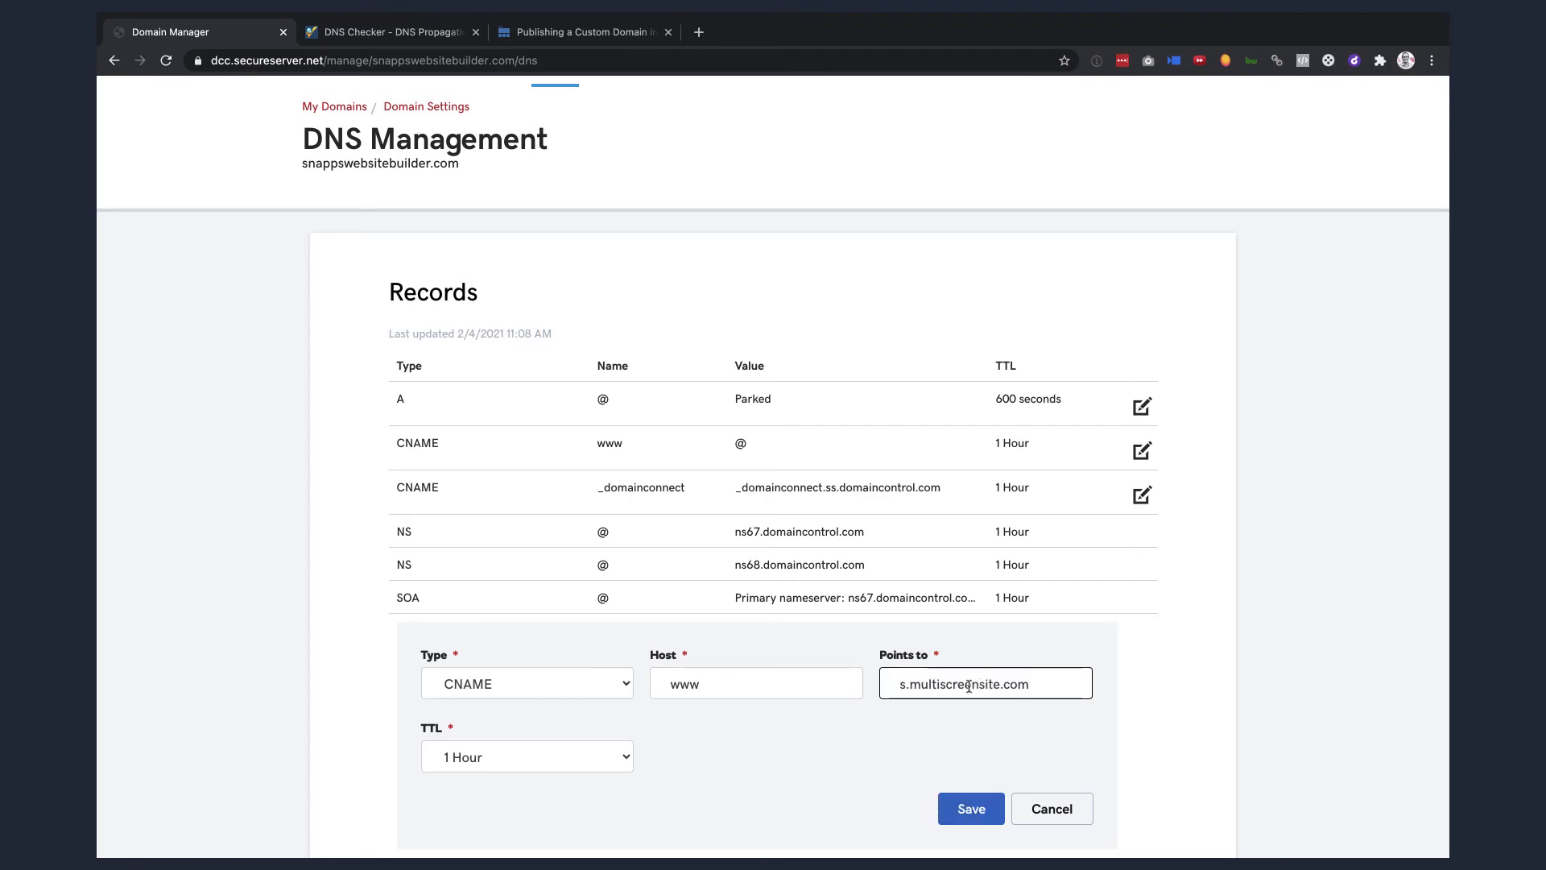
click(969, 807)
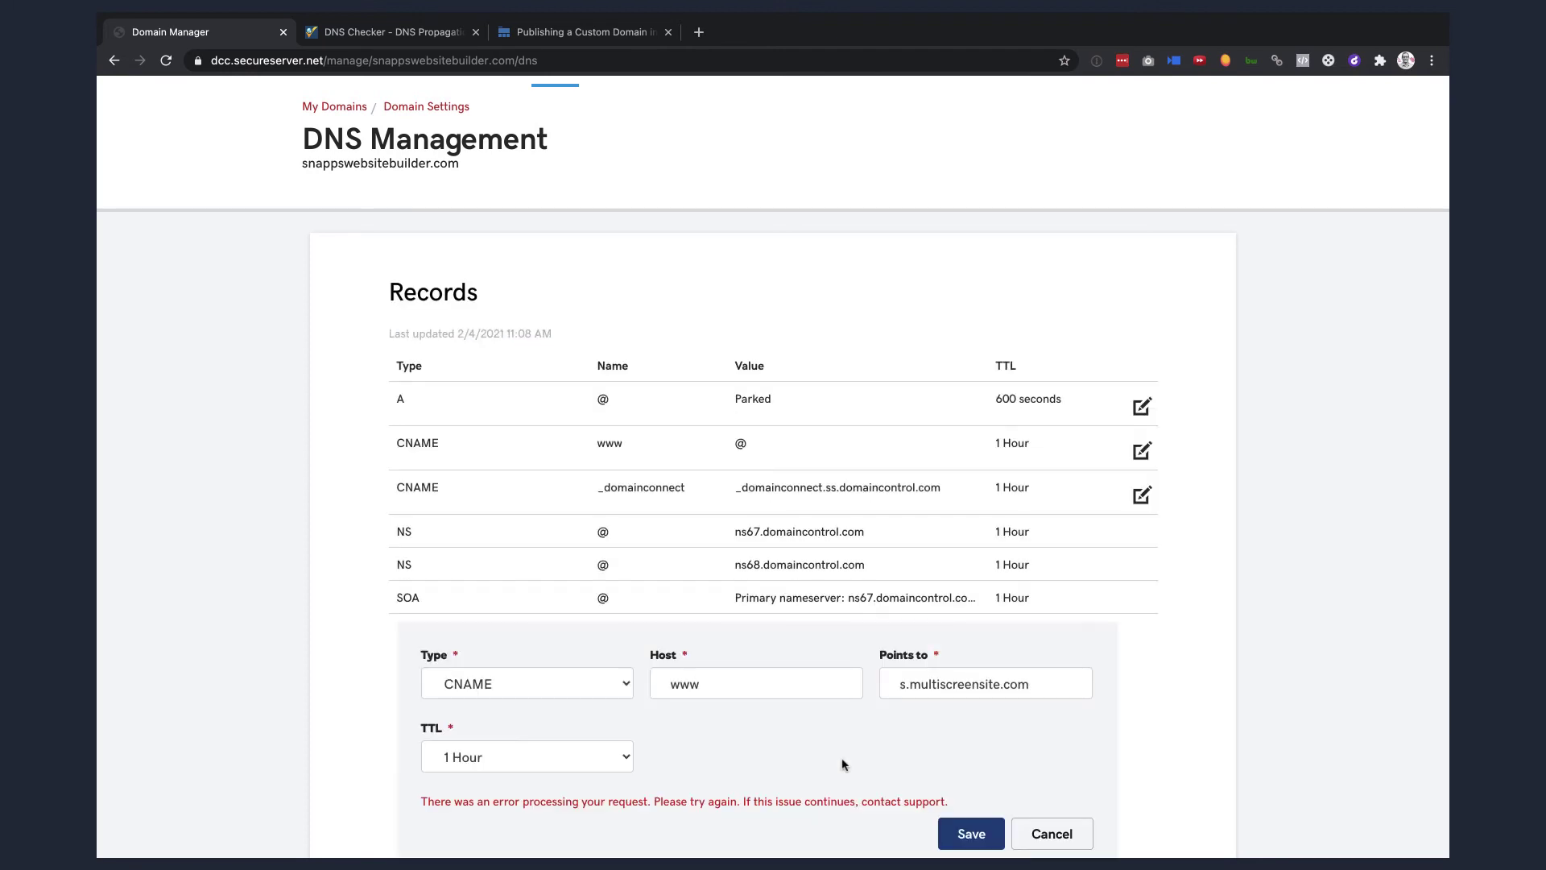
scroll(842, 764, down, 2)
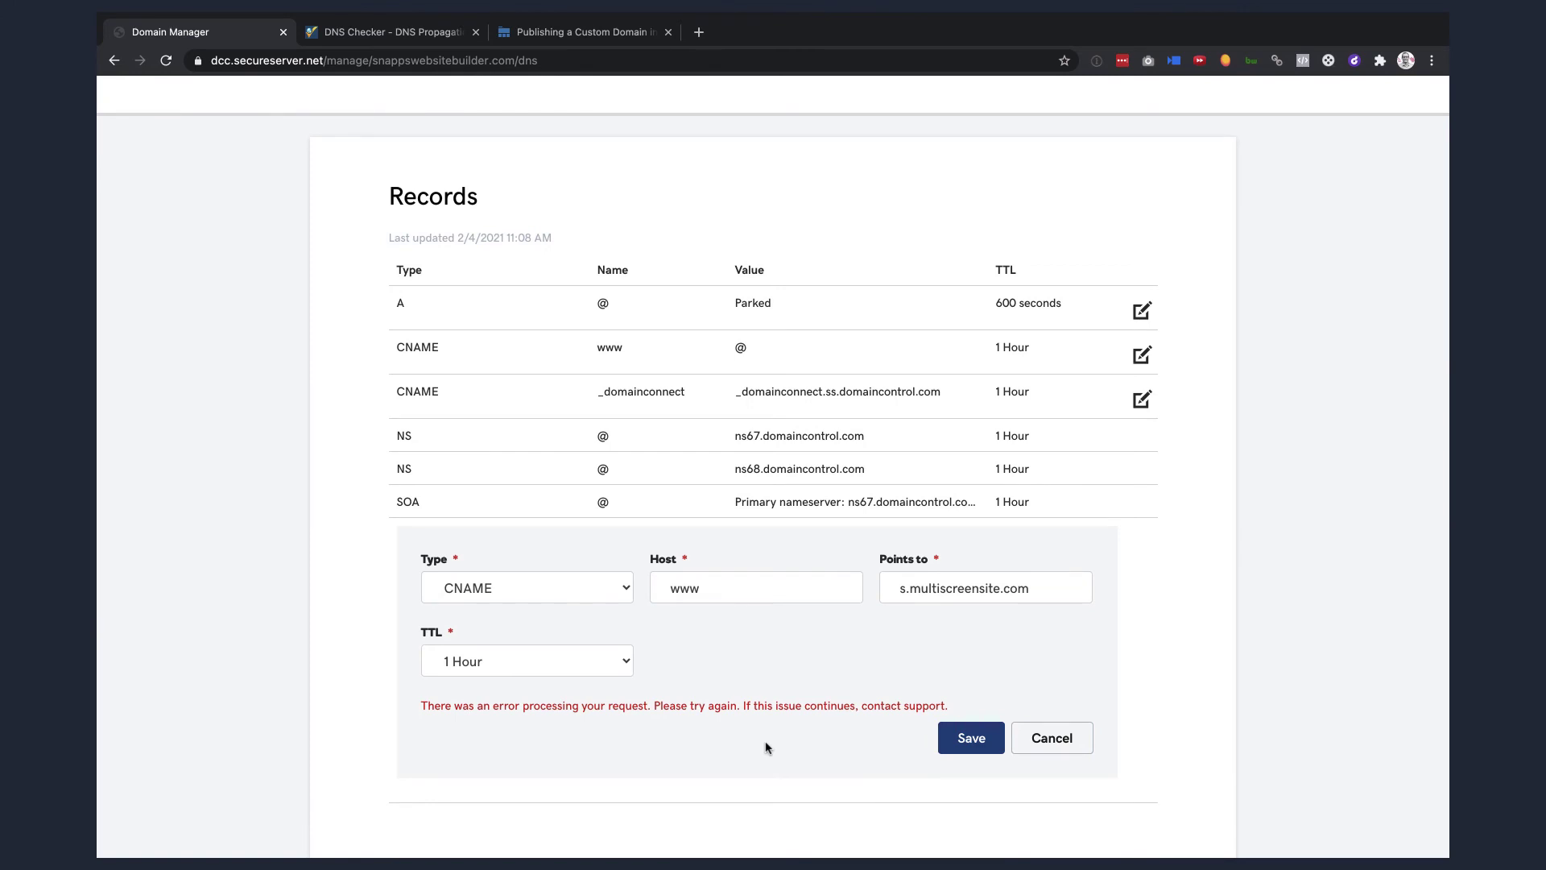
click(1052, 738)
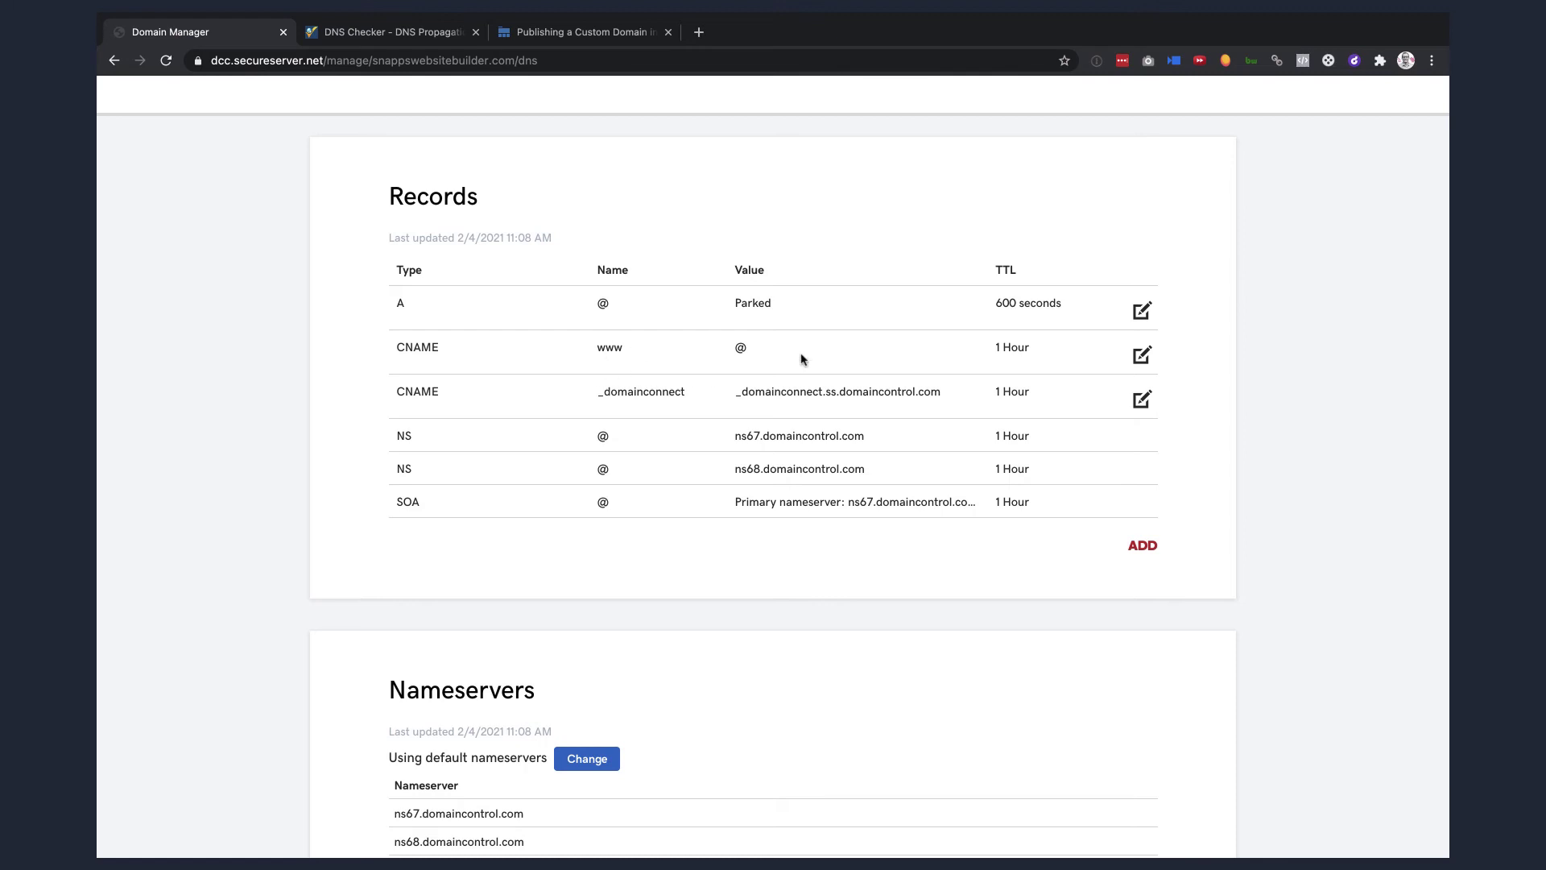
Change the existing www CNAME record to point to s.multiscreensite.com and save it.
click(1142, 358)
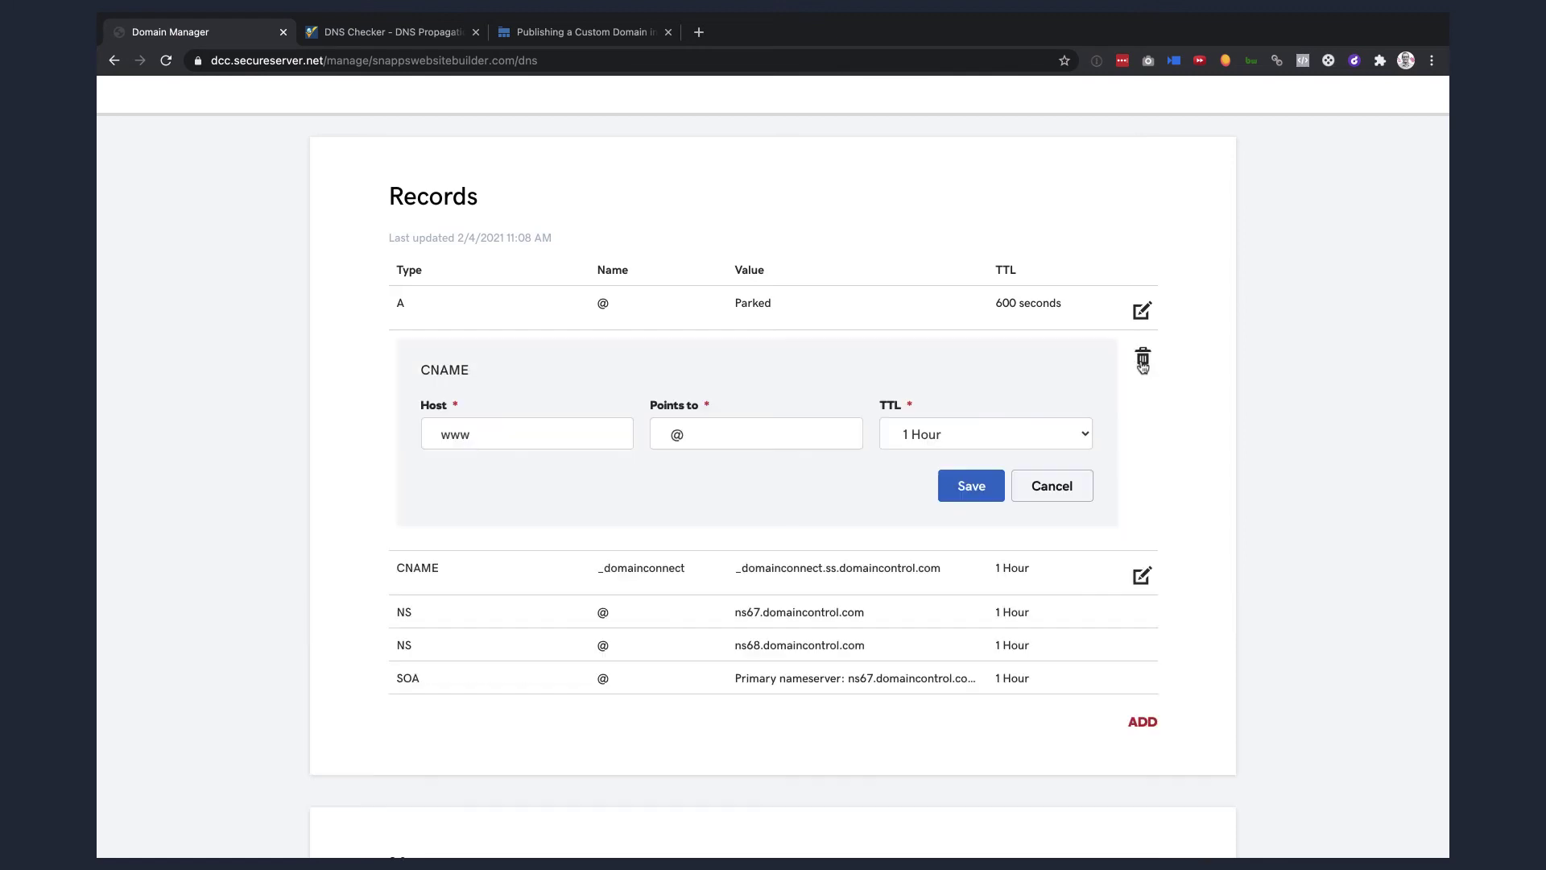
double_click(693, 441)
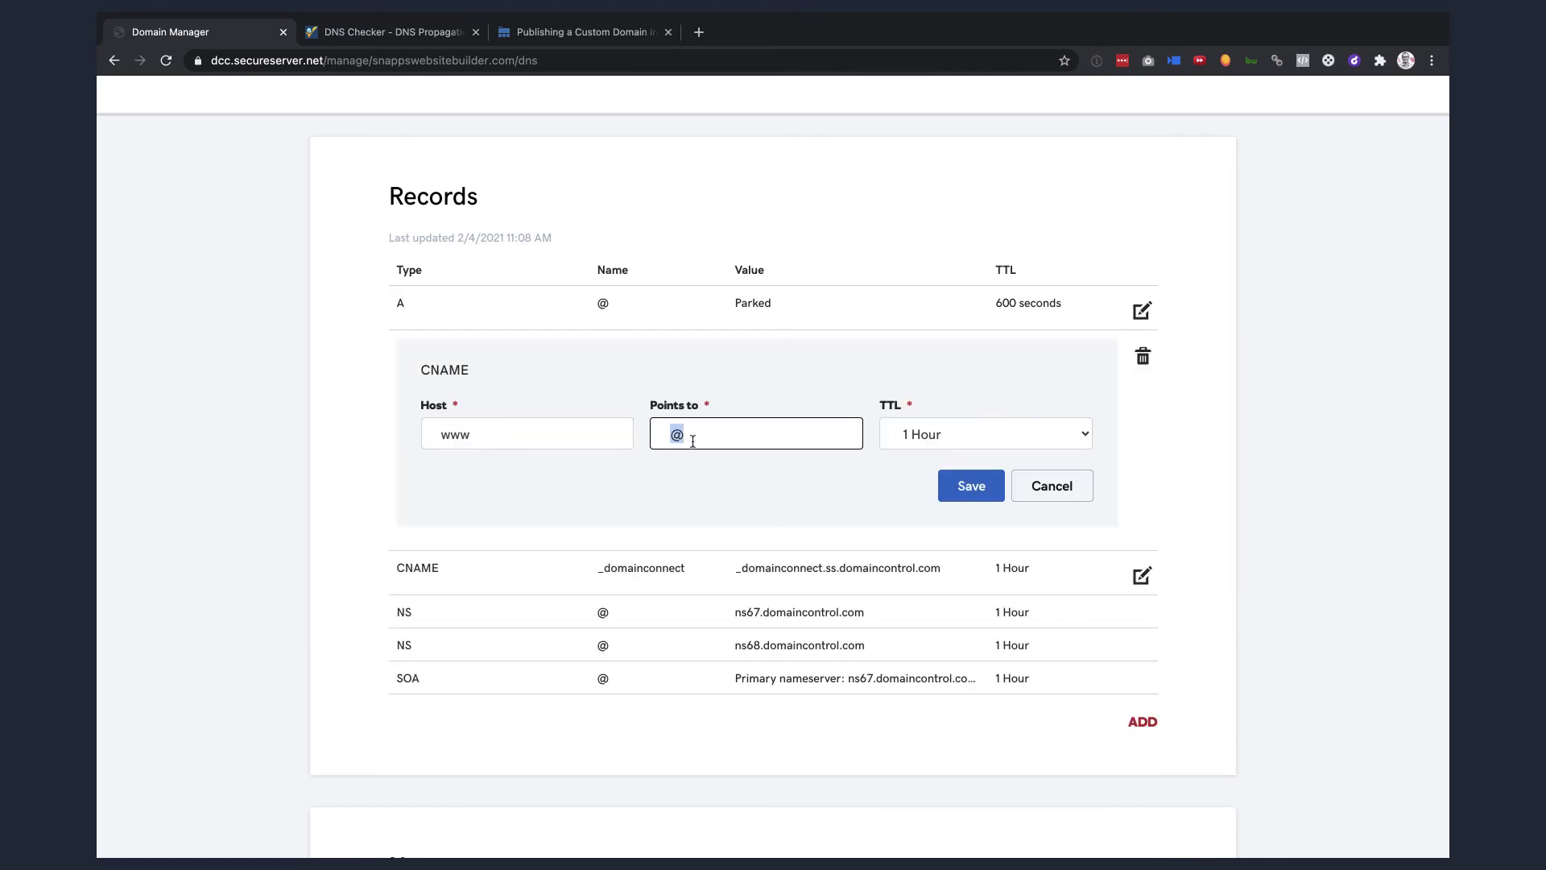
text(s.multiscreensite.com)
click(970, 485)
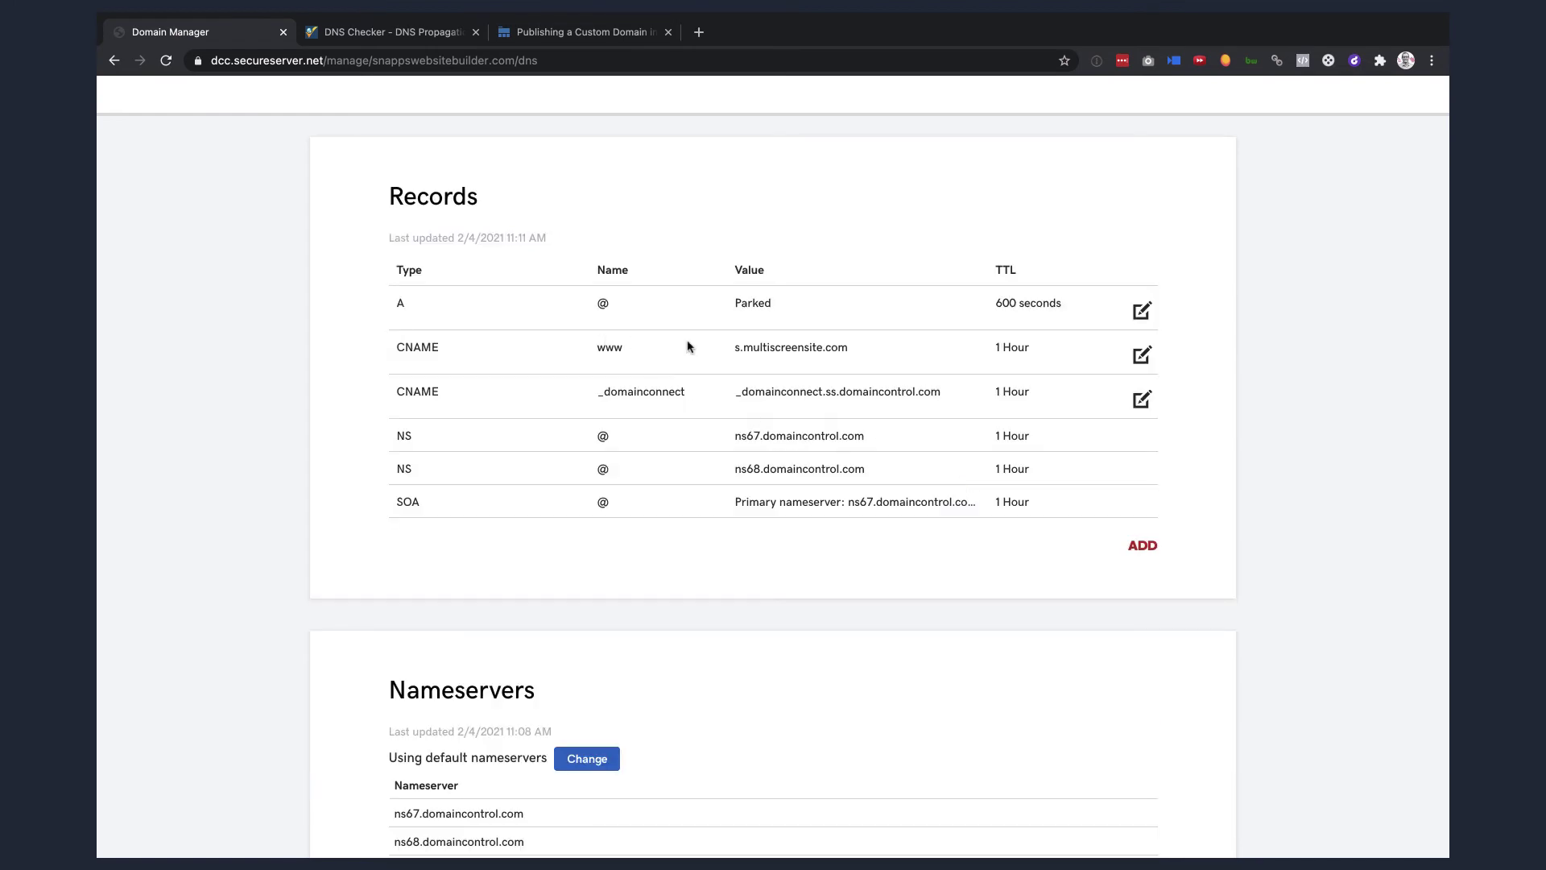
Copy the first A record's target from the support article and save the existing @ A record pointing to 35.172.94.1.
click(597, 36)
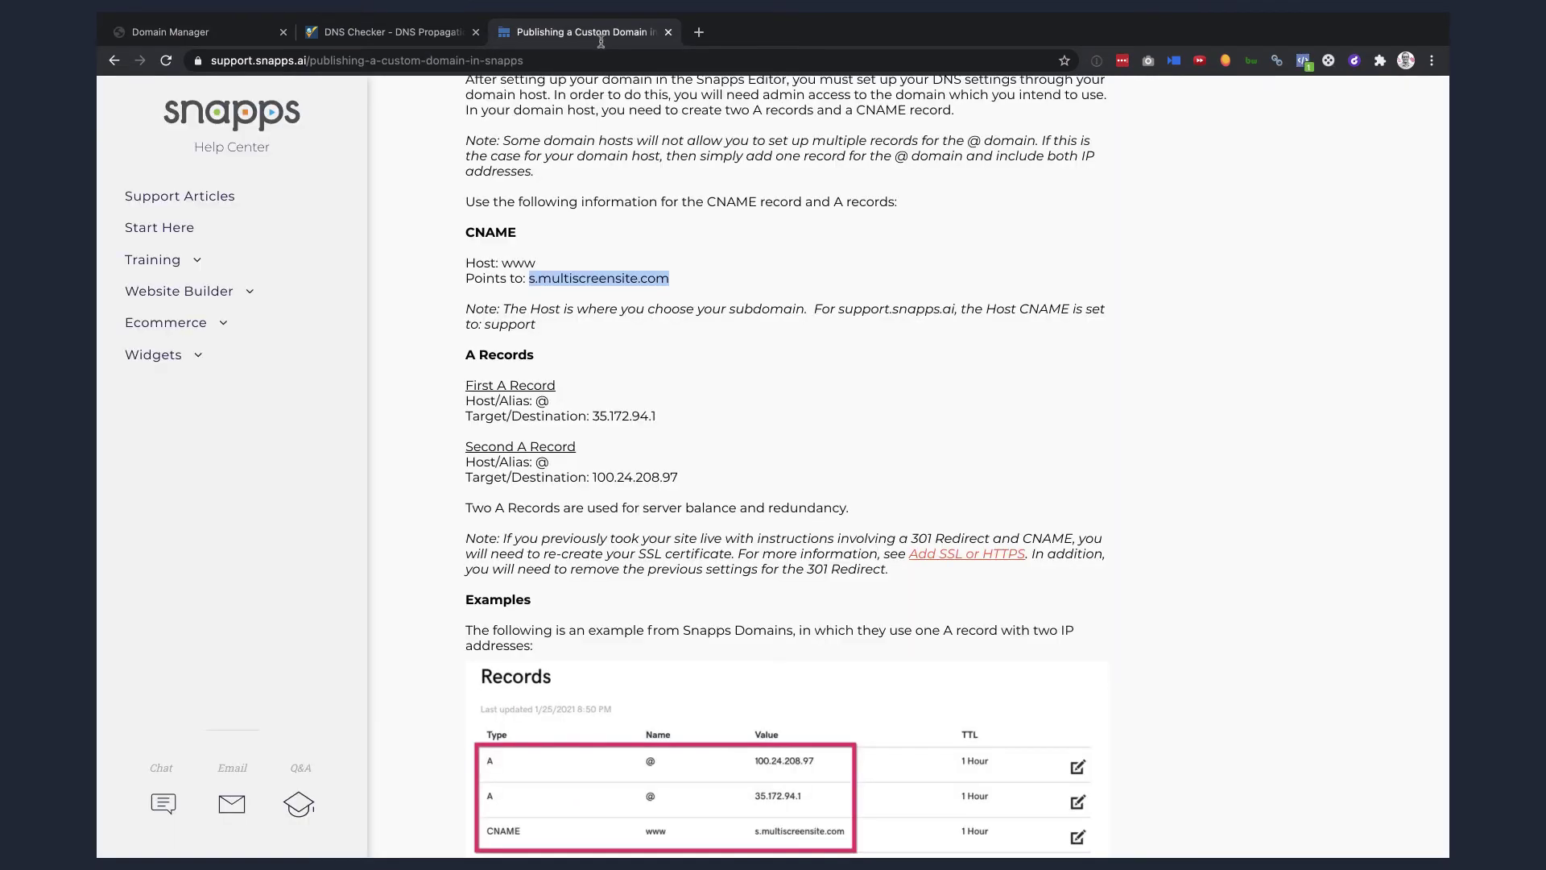
drag(593, 415, 659, 425)
key(super+c)
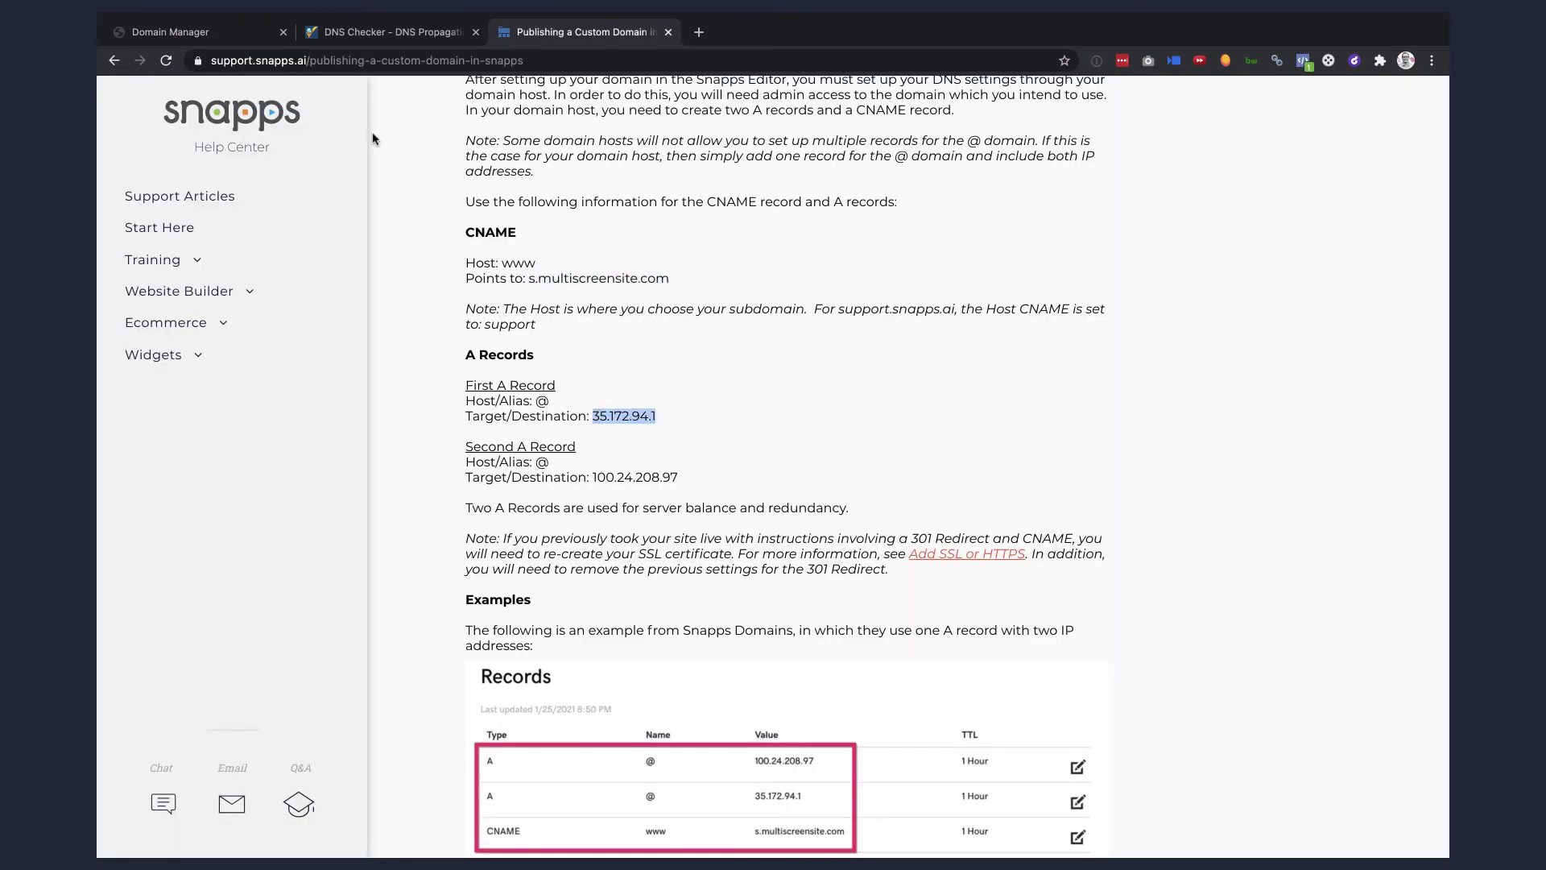
click(229, 41)
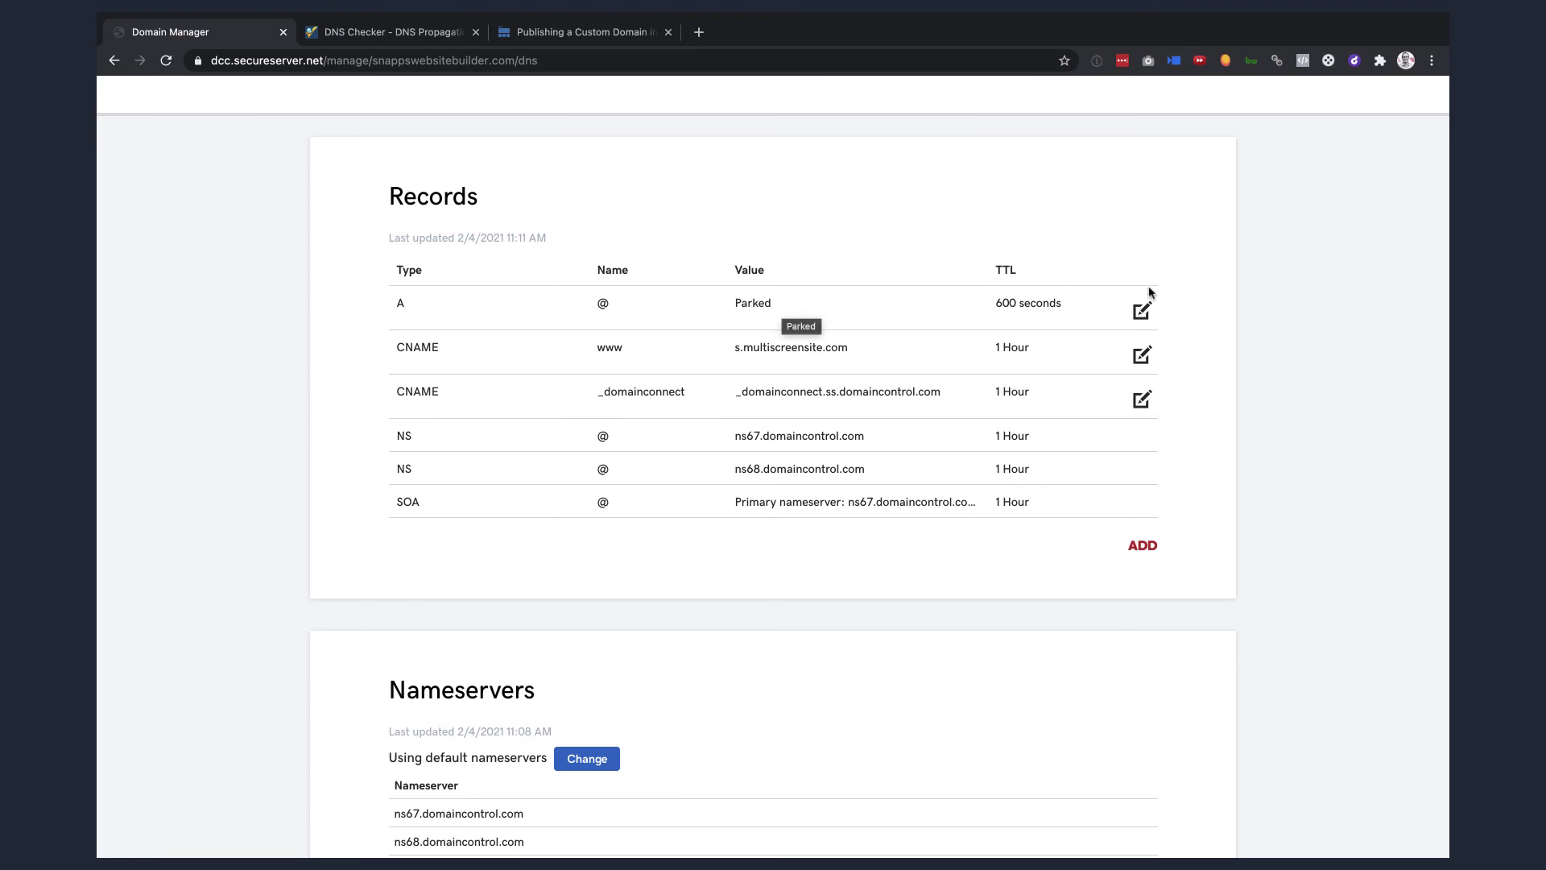
click(1143, 312)
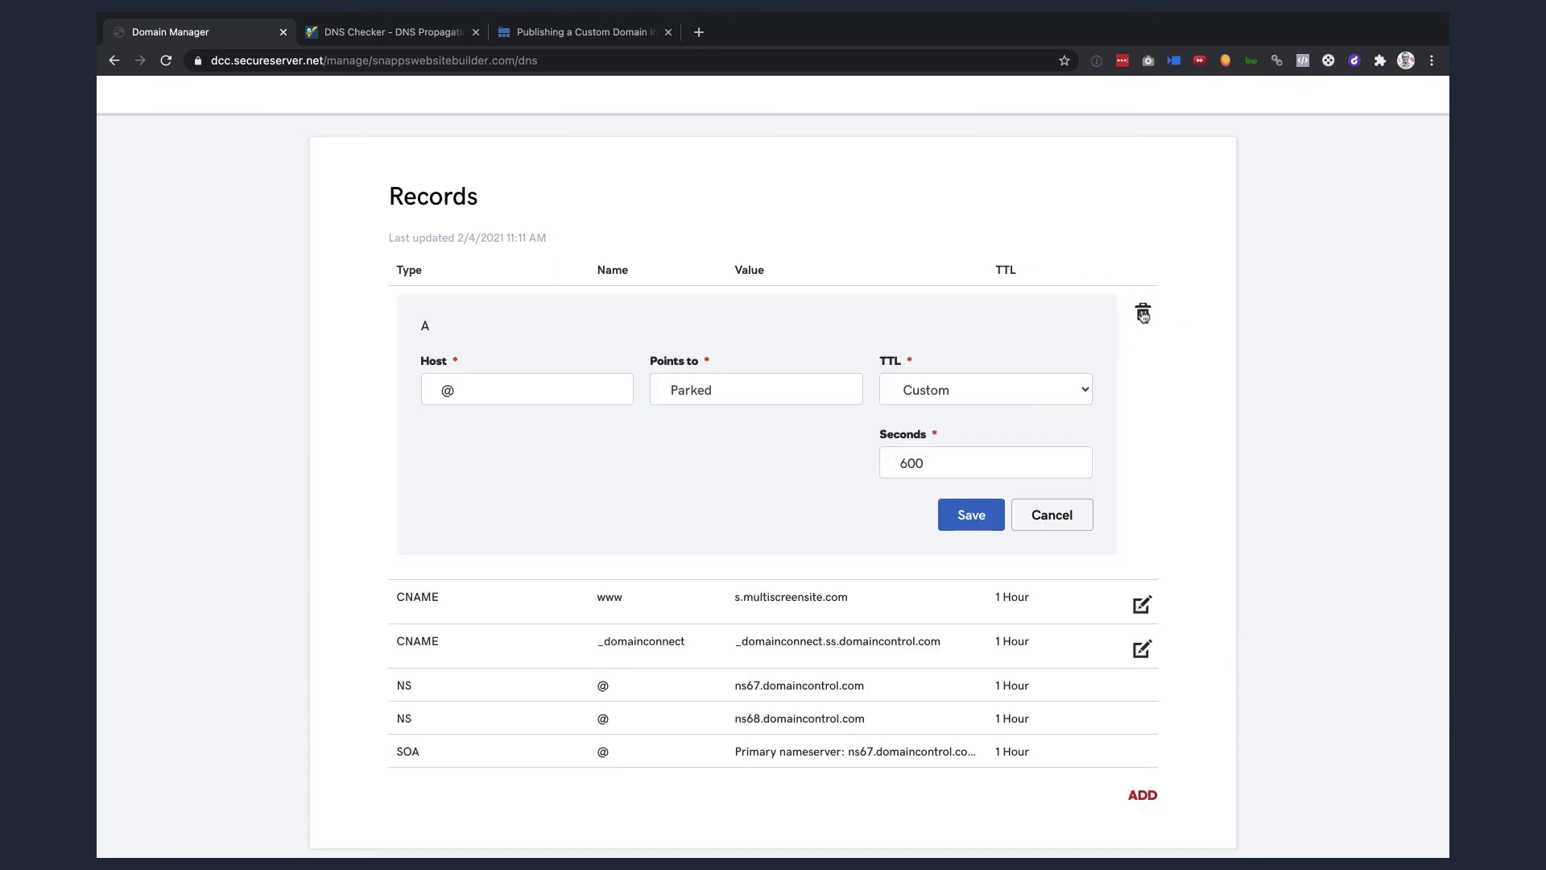
double_click(750, 390)
key(super+v)
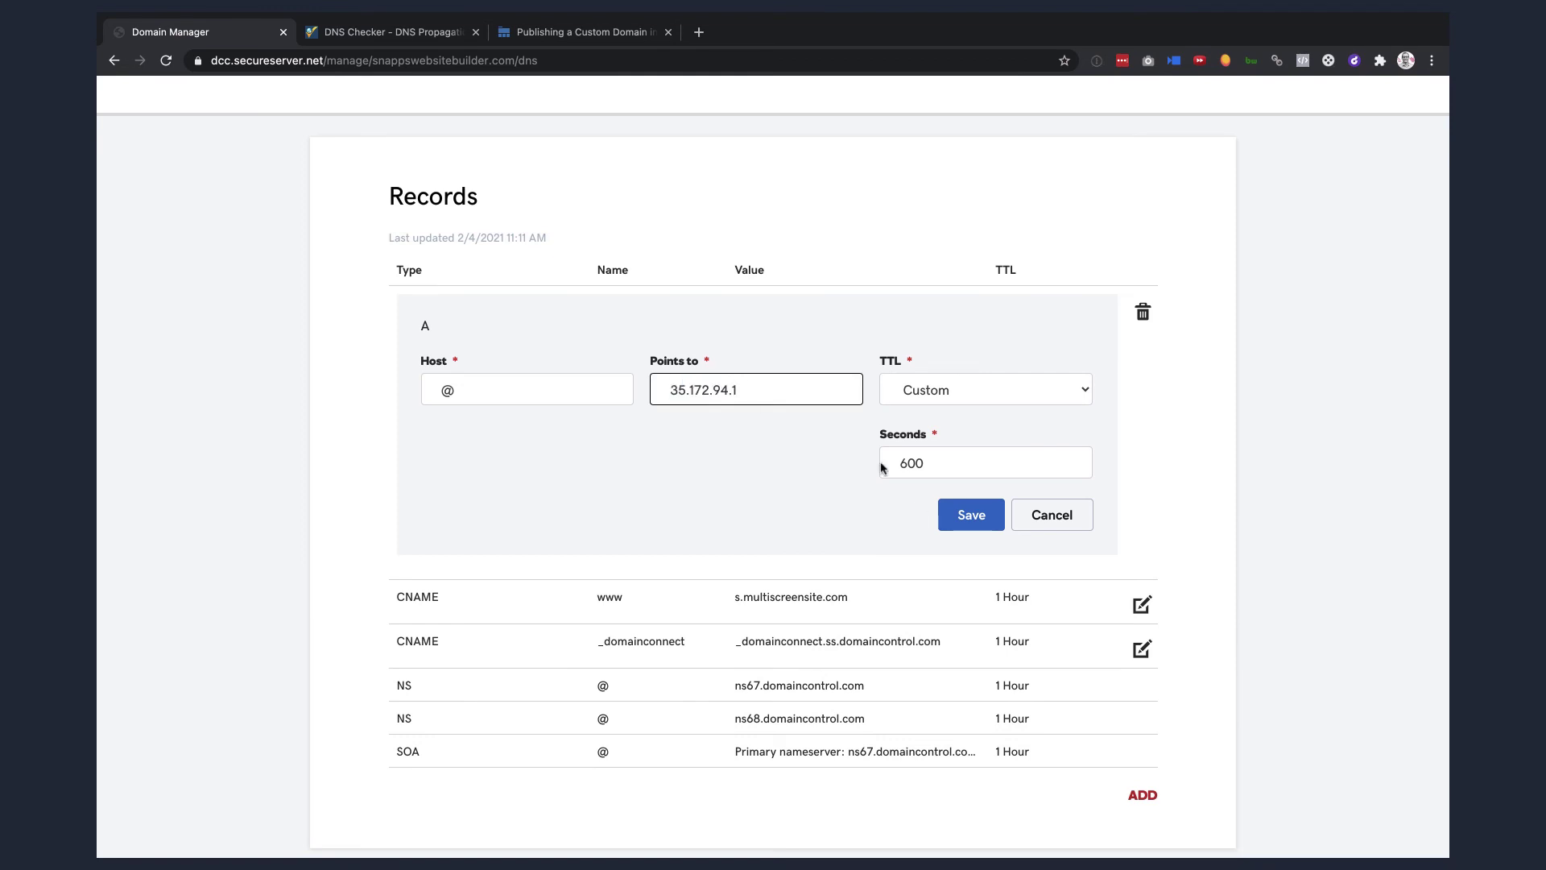
click(973, 519)
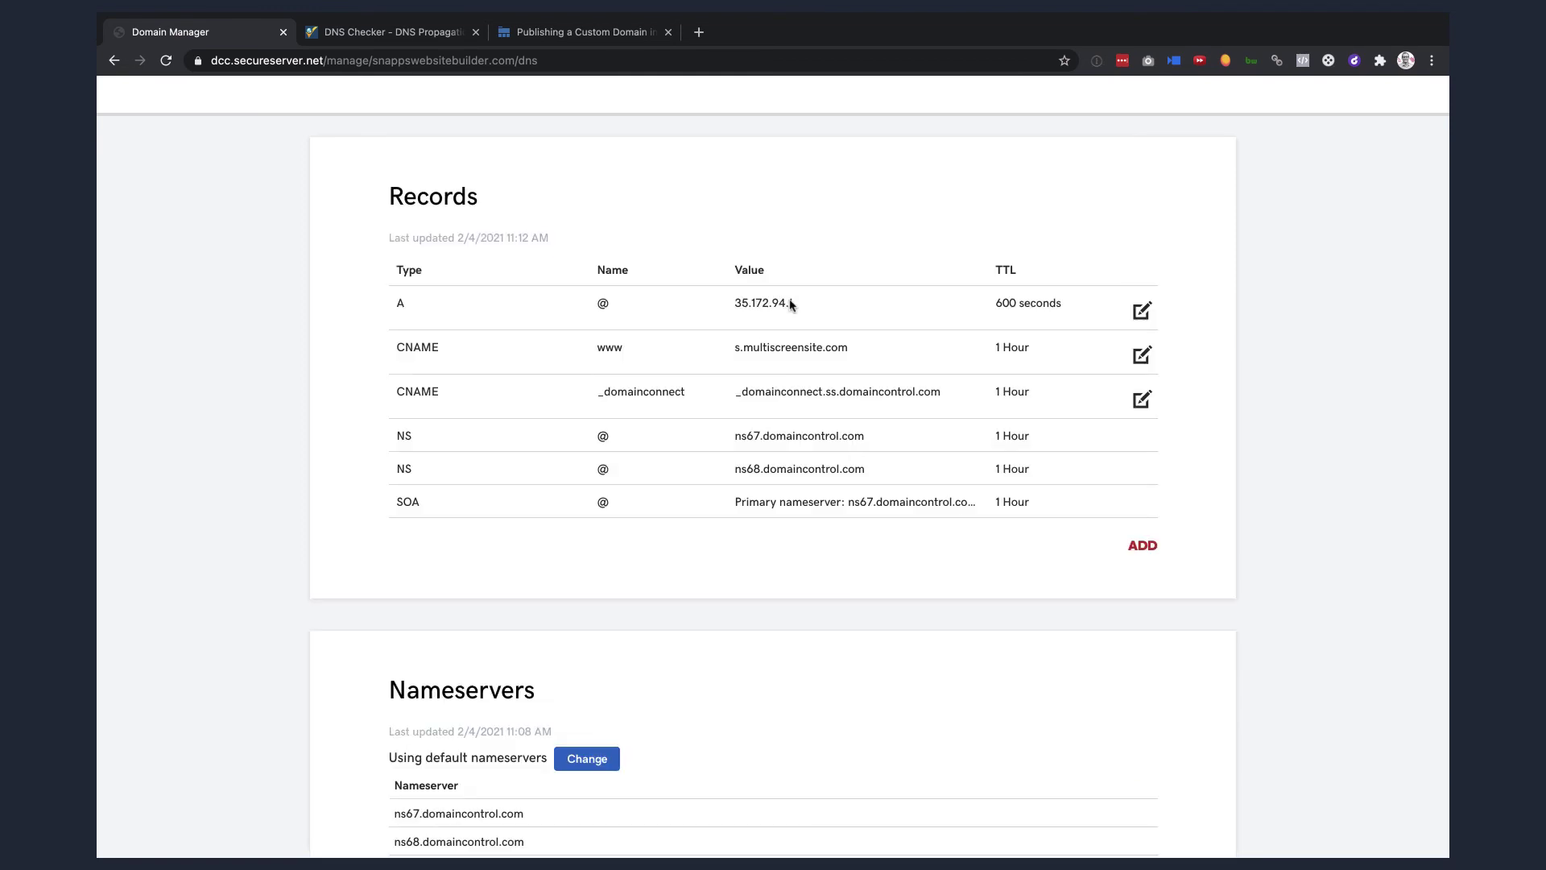
Copy the second A record's target from the support article and add an A record with host @ pointing to 100.24.208.97.
click(556, 34)
drag(594, 477, 702, 482)
key(super+c)
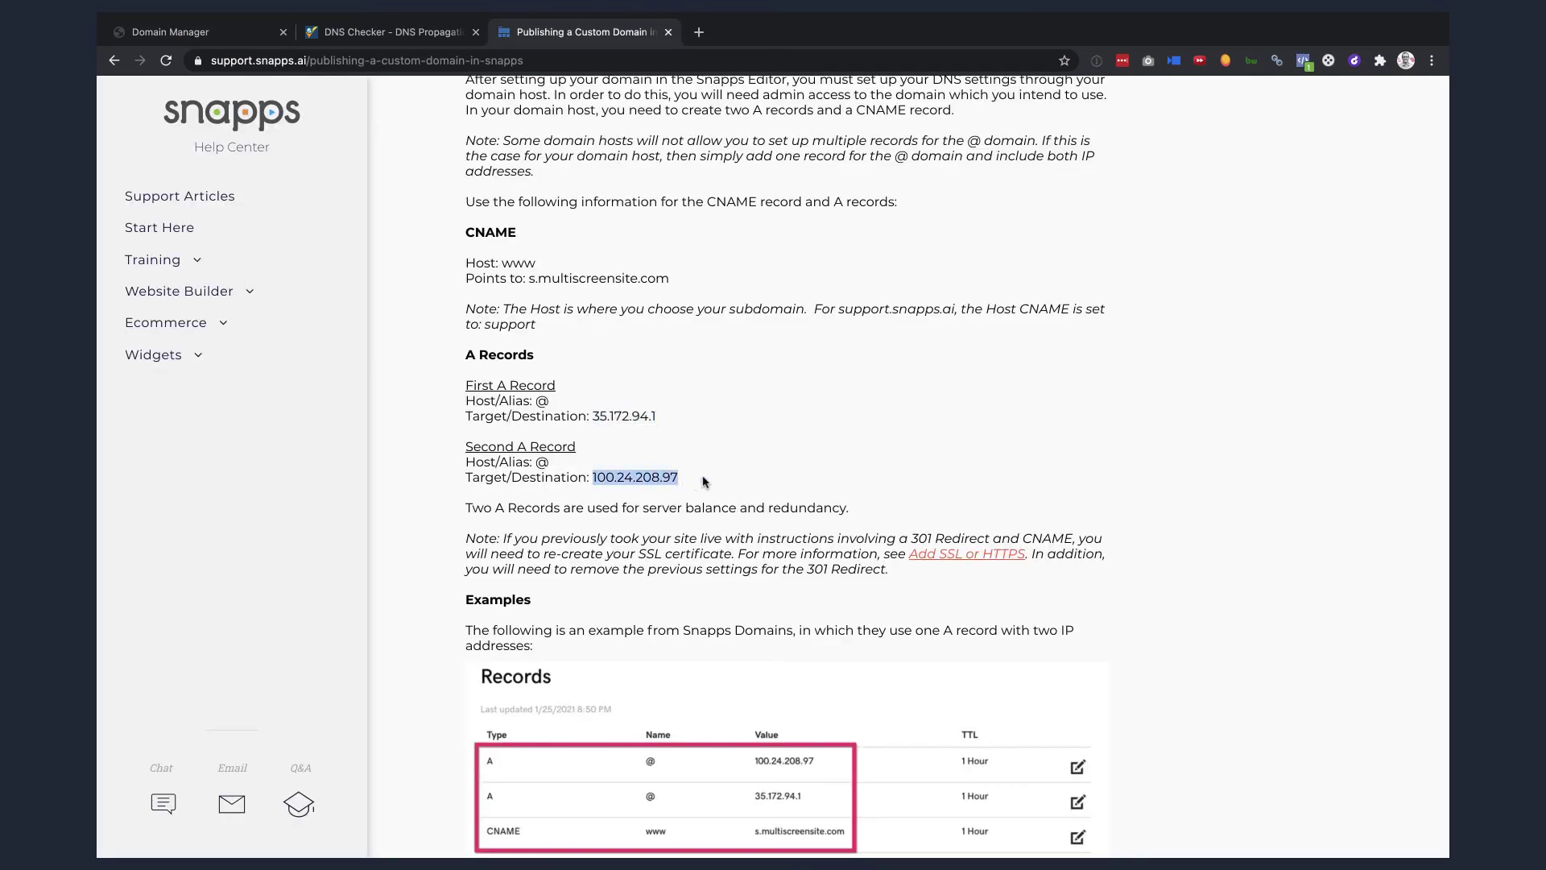
click(233, 32)
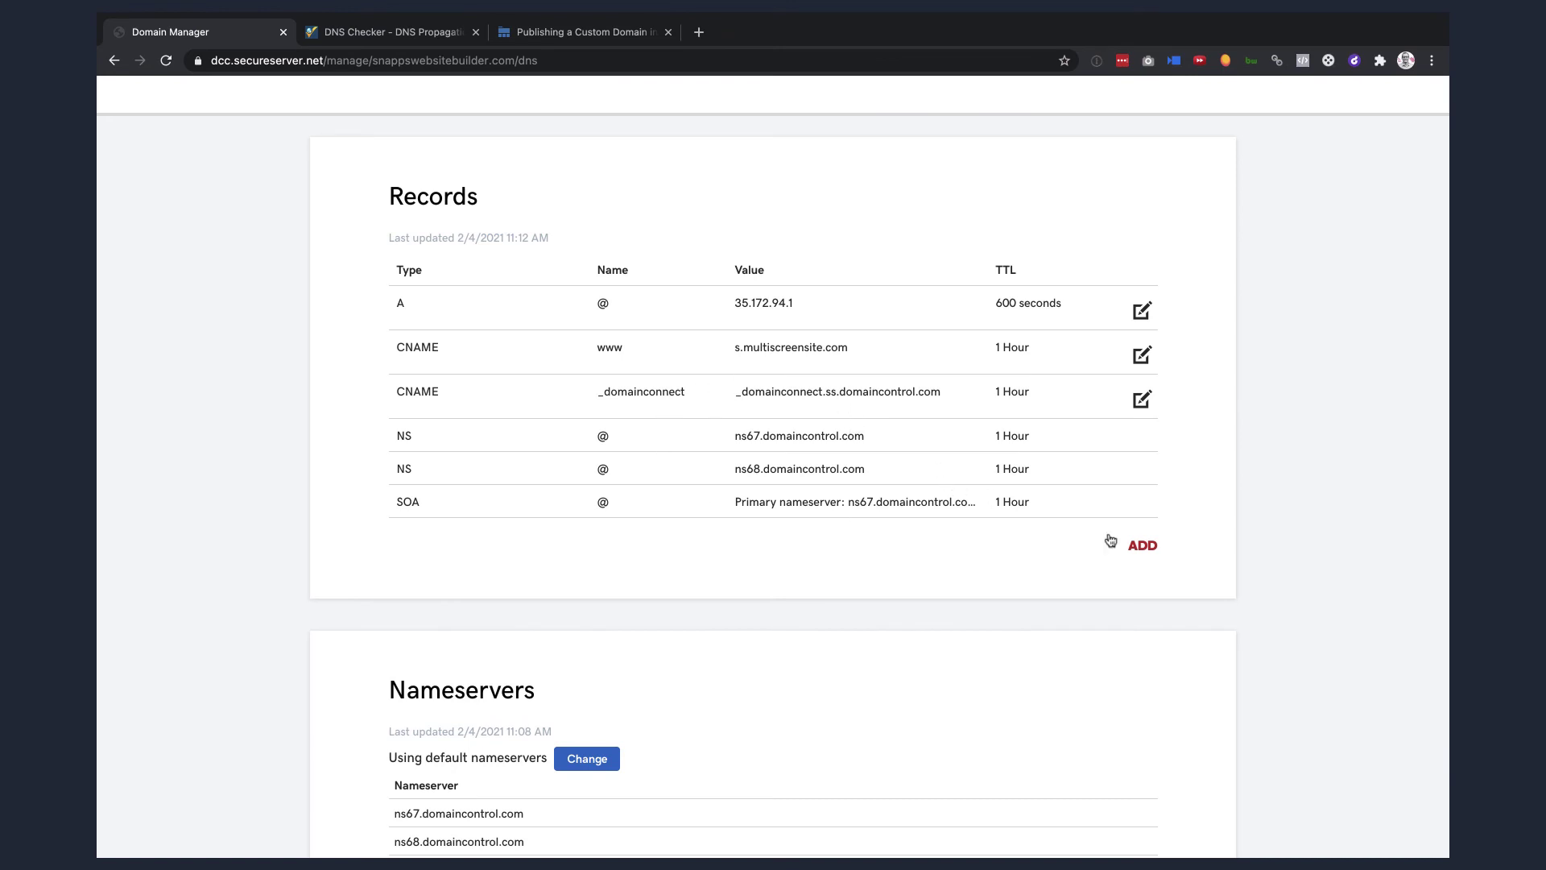
click(1143, 547)
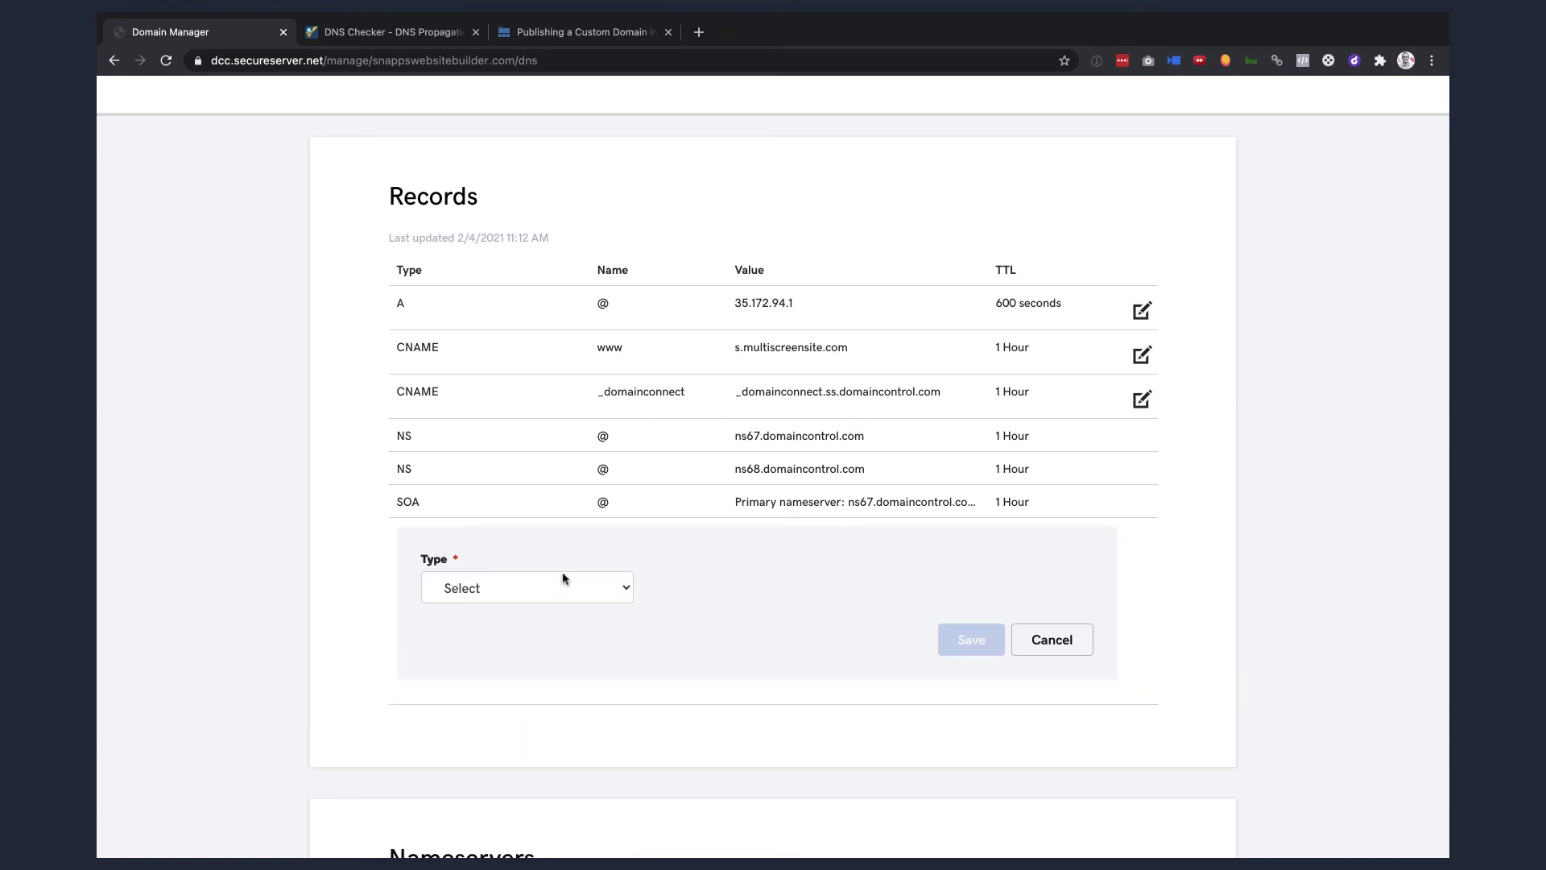
click(543, 592)
click(504, 628)
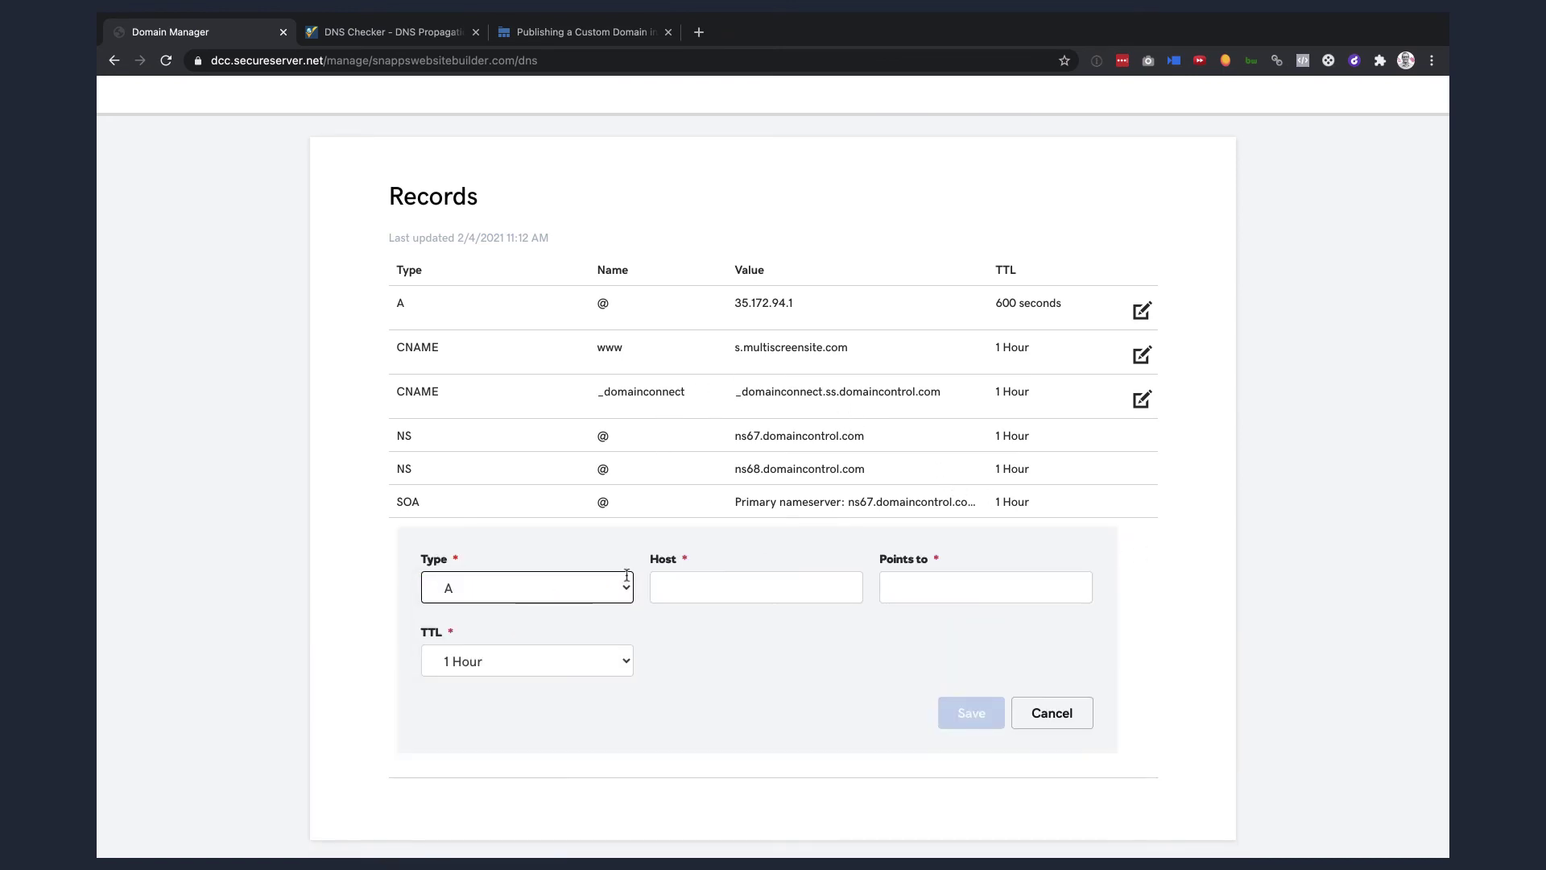
click(719, 588)
text(@)
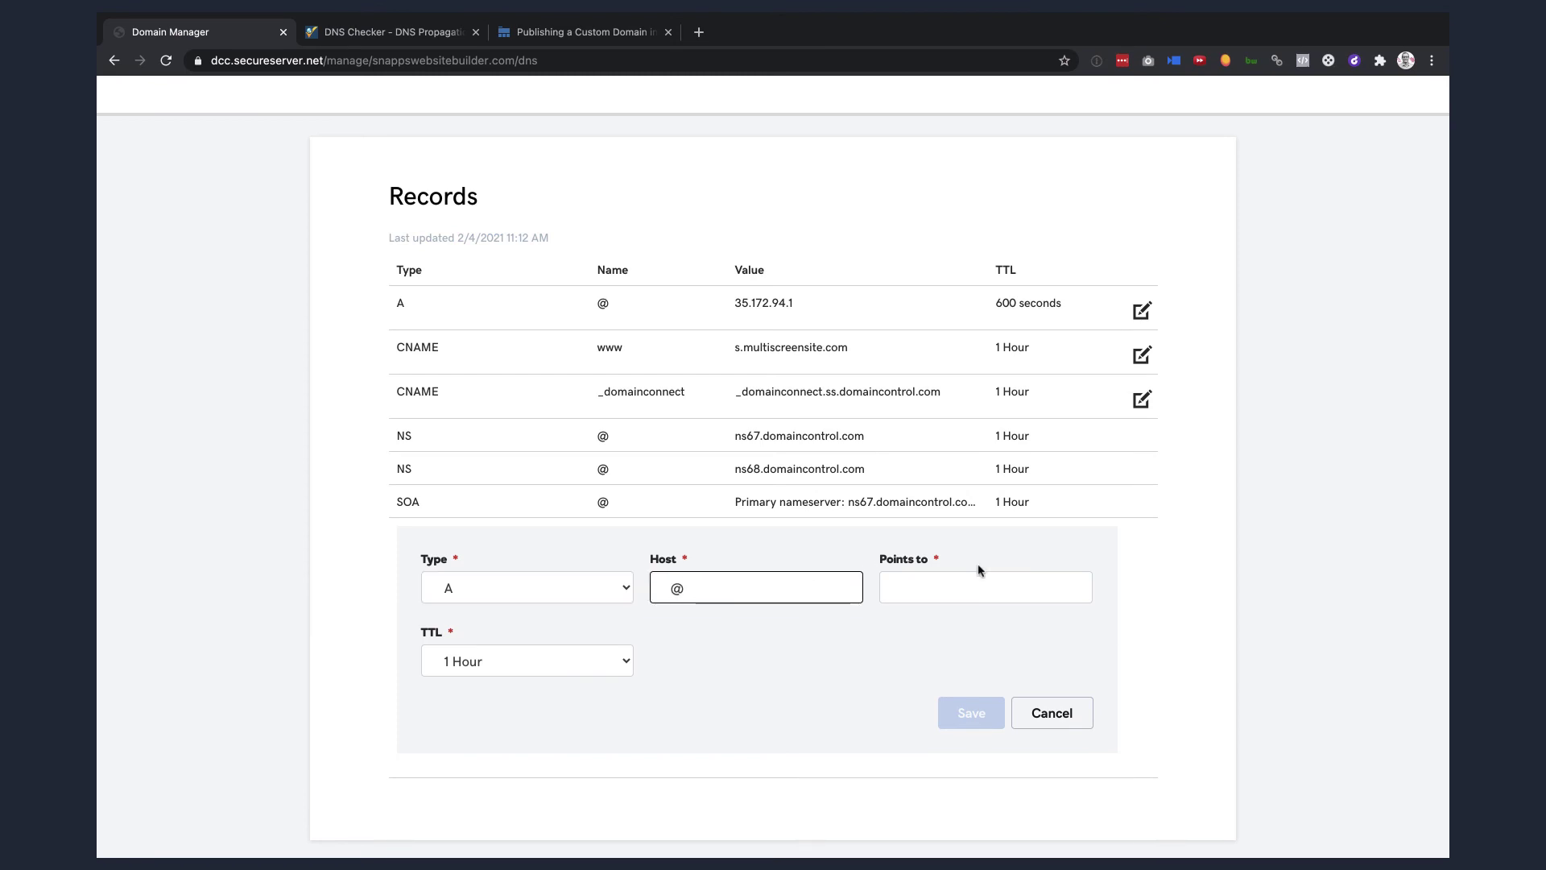
click(961, 583)
key(super+v)
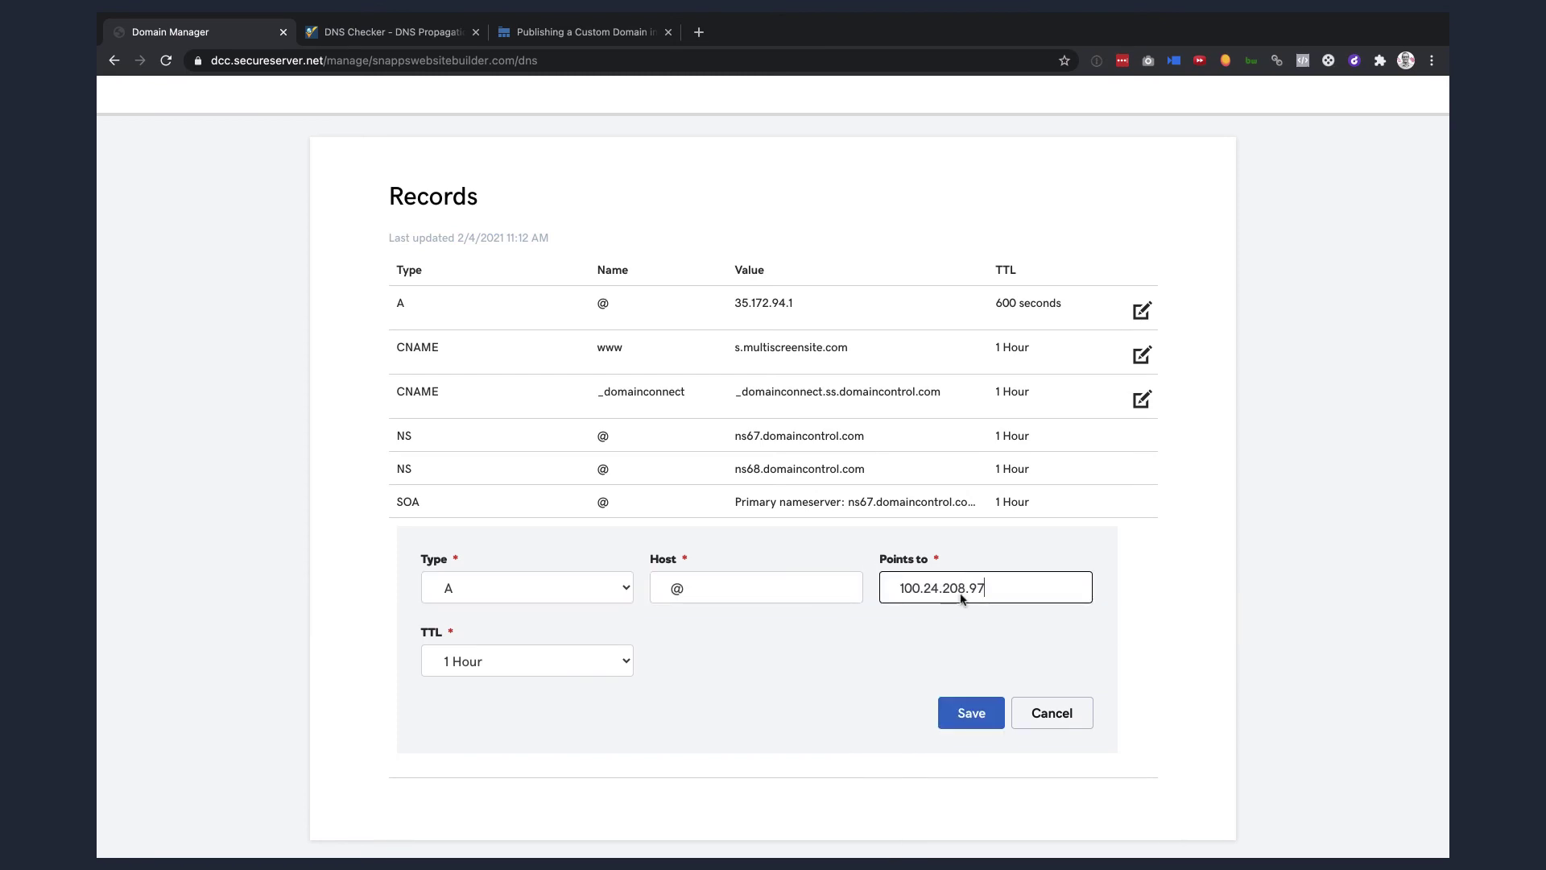
click(974, 714)
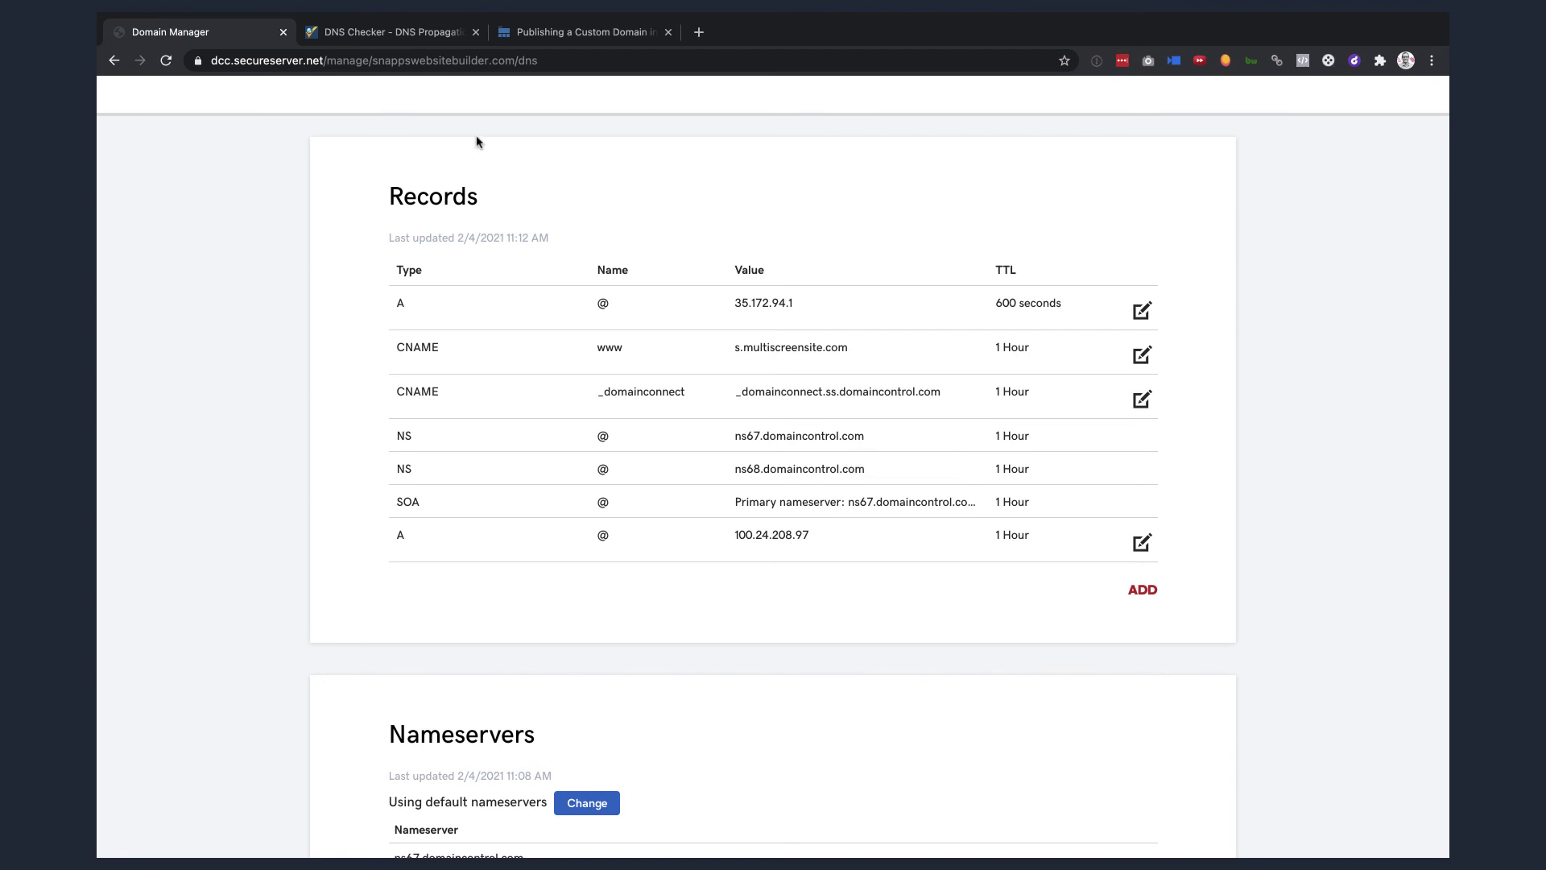
Switch to the DNS propagation checker, look up the A records of snappswebsitebuilder.com, and review the results across the worldwide servers.
click(400, 35)
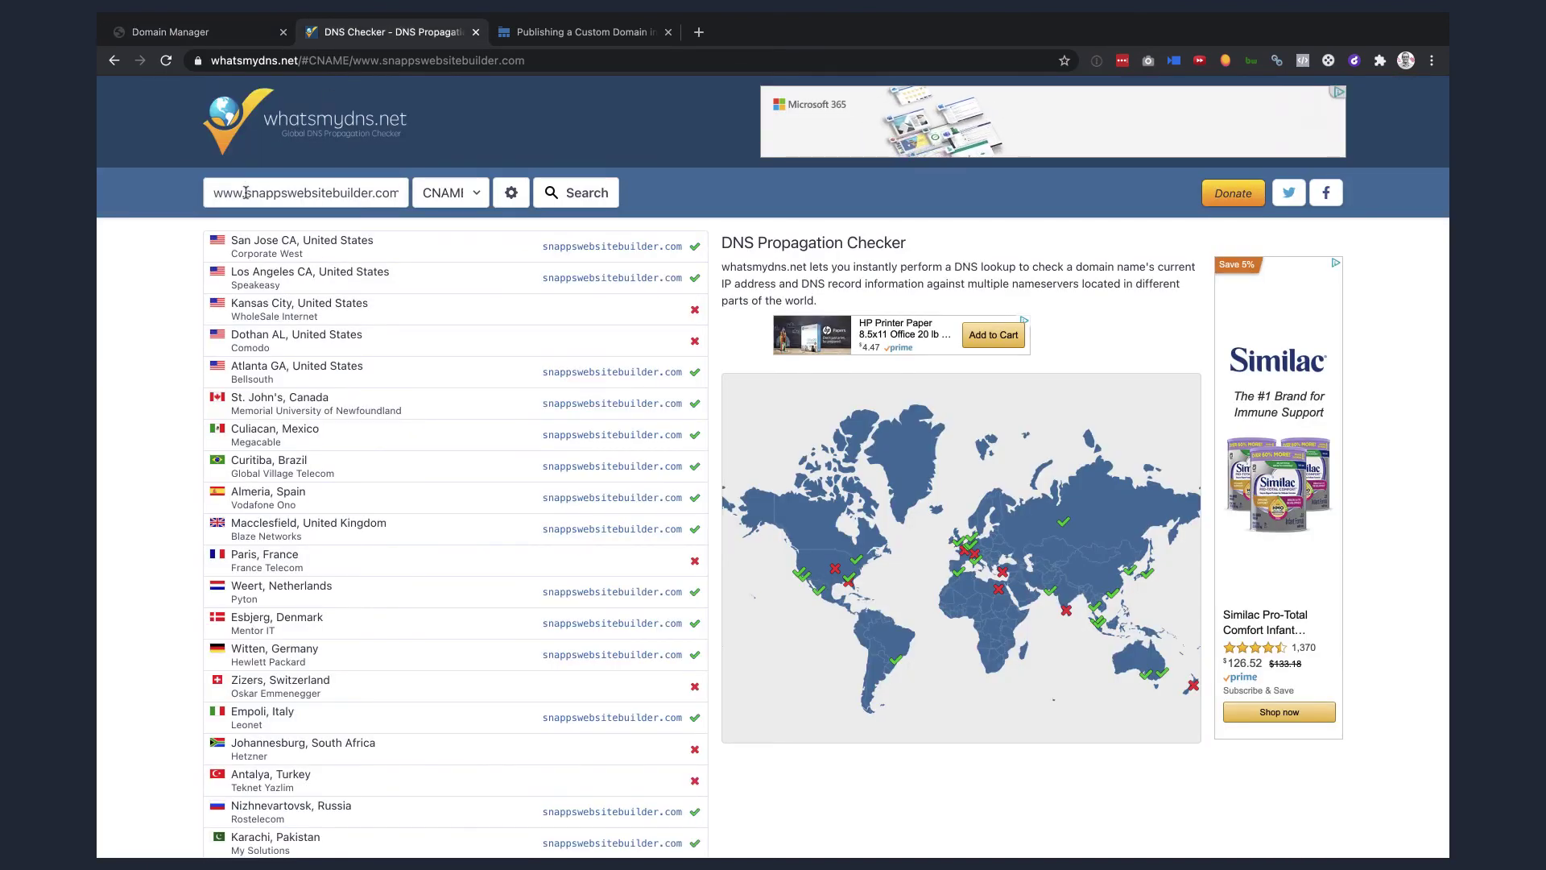
drag(245, 193, 195, 202)
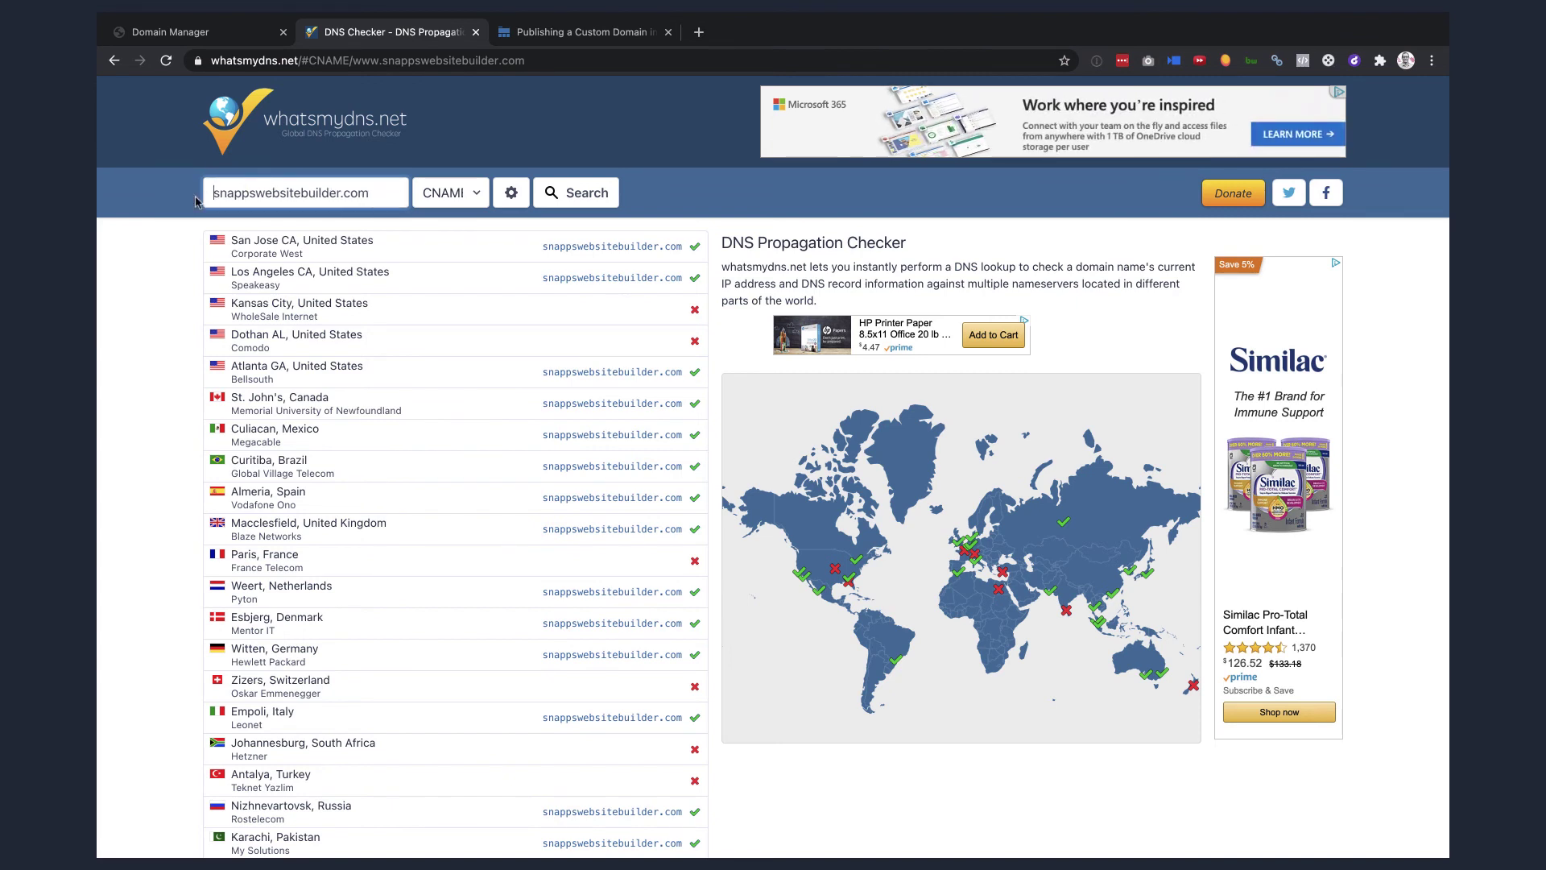
click(442, 193)
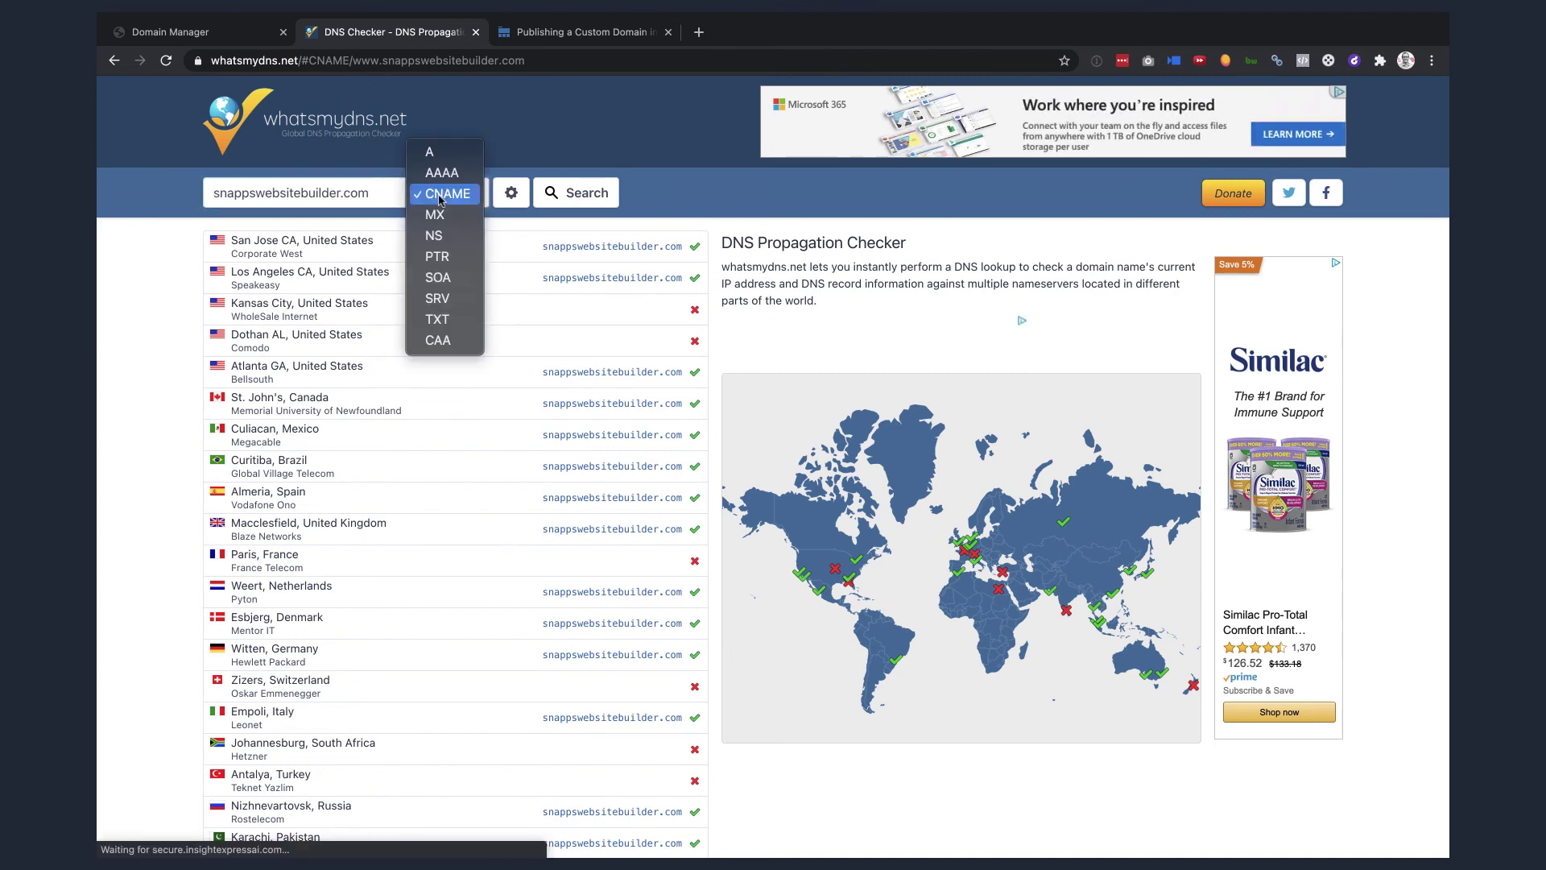
click(447, 153)
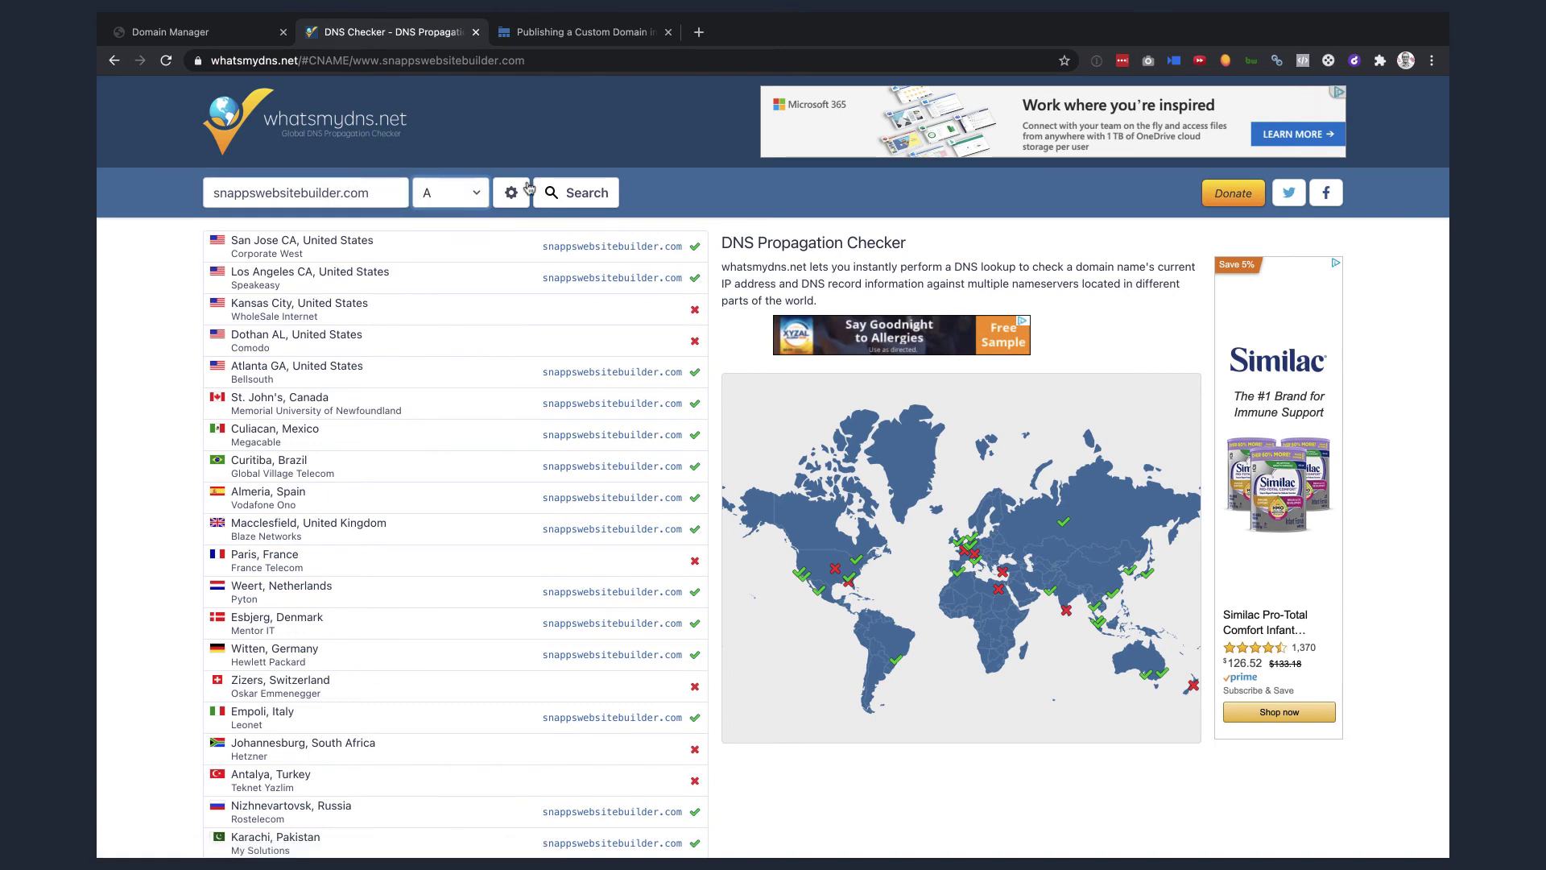
click(597, 194)
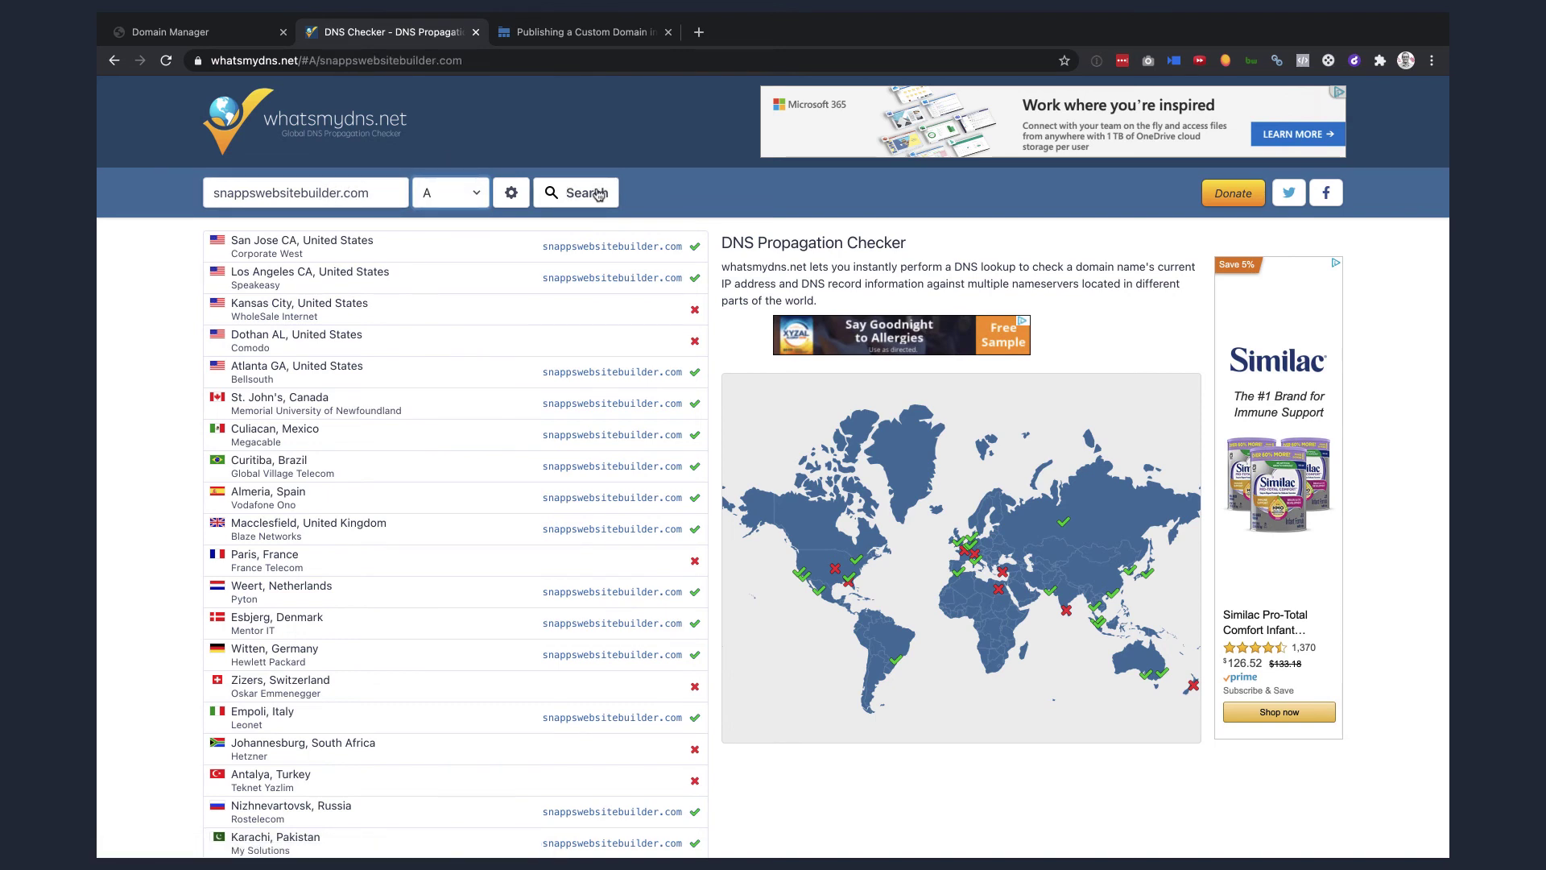
click(598, 194)
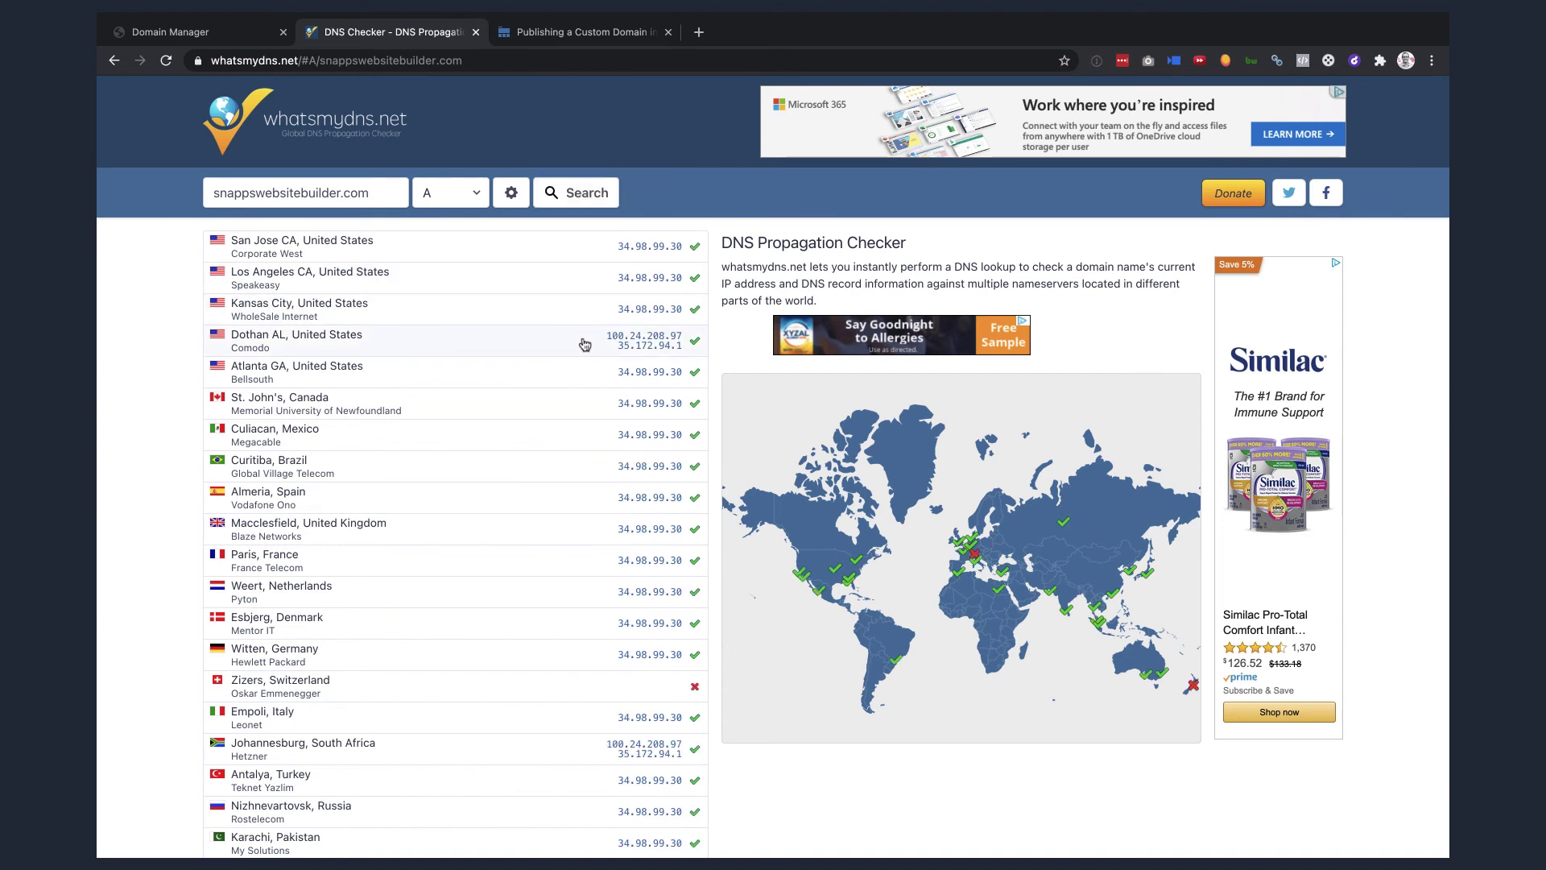
scroll(571, 346, down, 3)
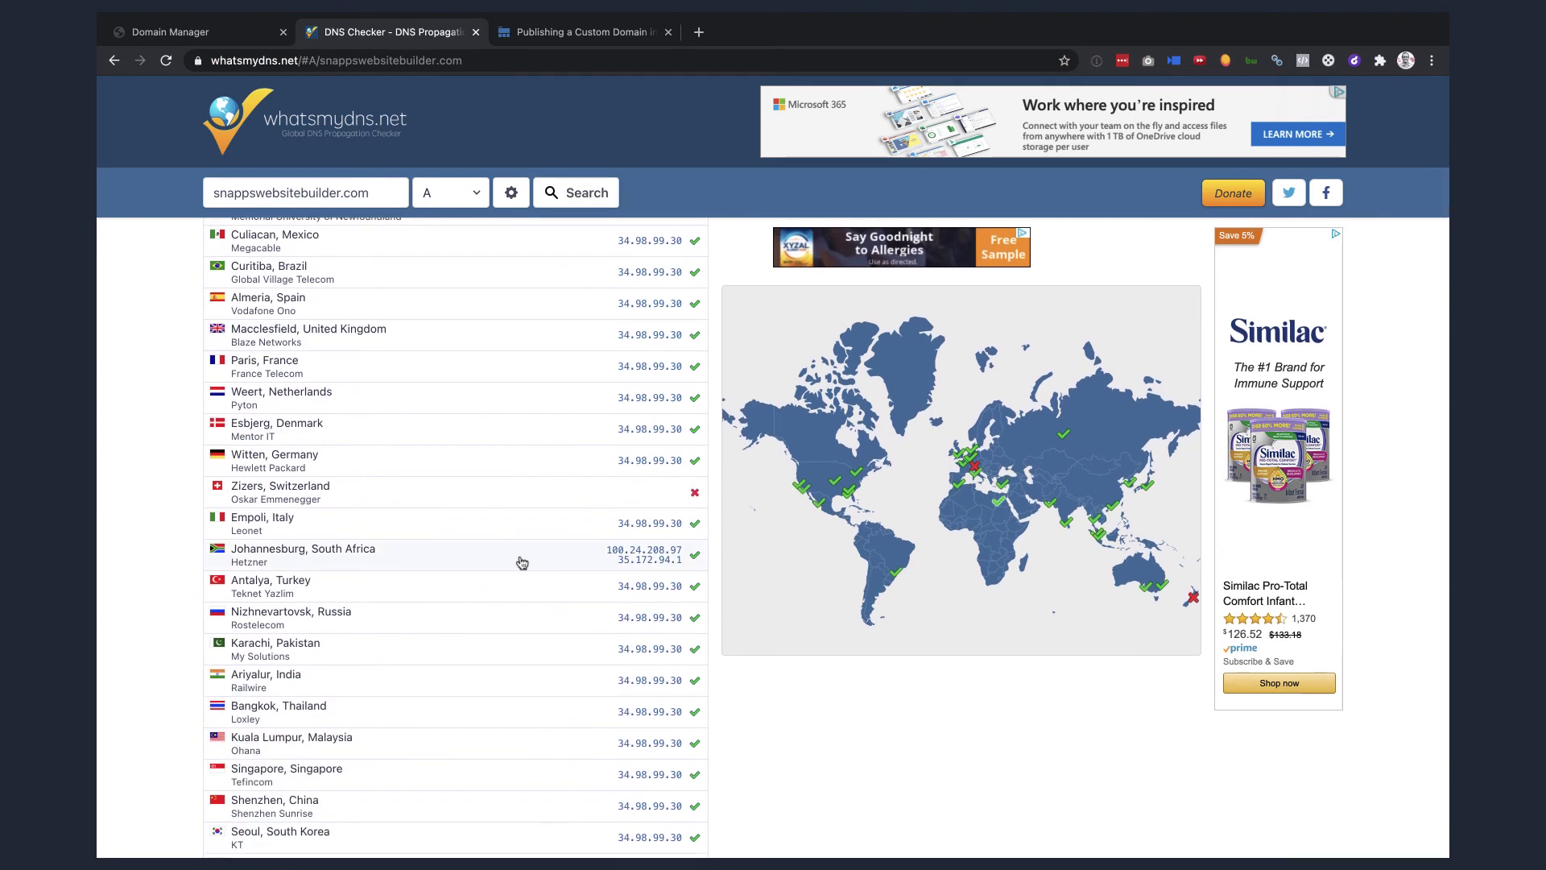
scroll(540, 559, down, 4)
scroll(539, 558, up, 5)
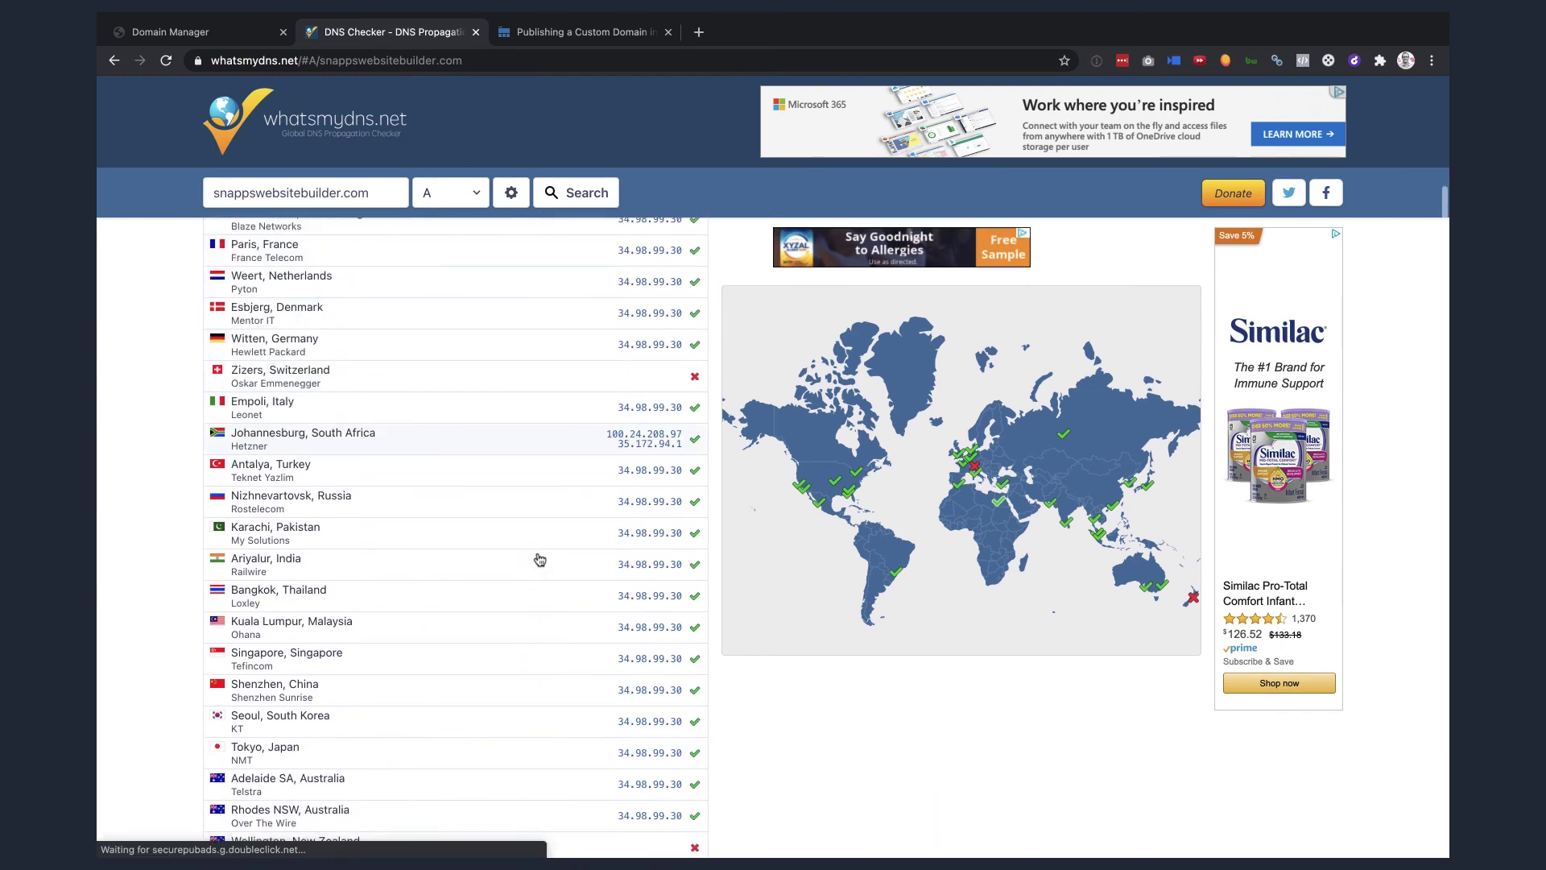
scroll(558, 508, up, 3)
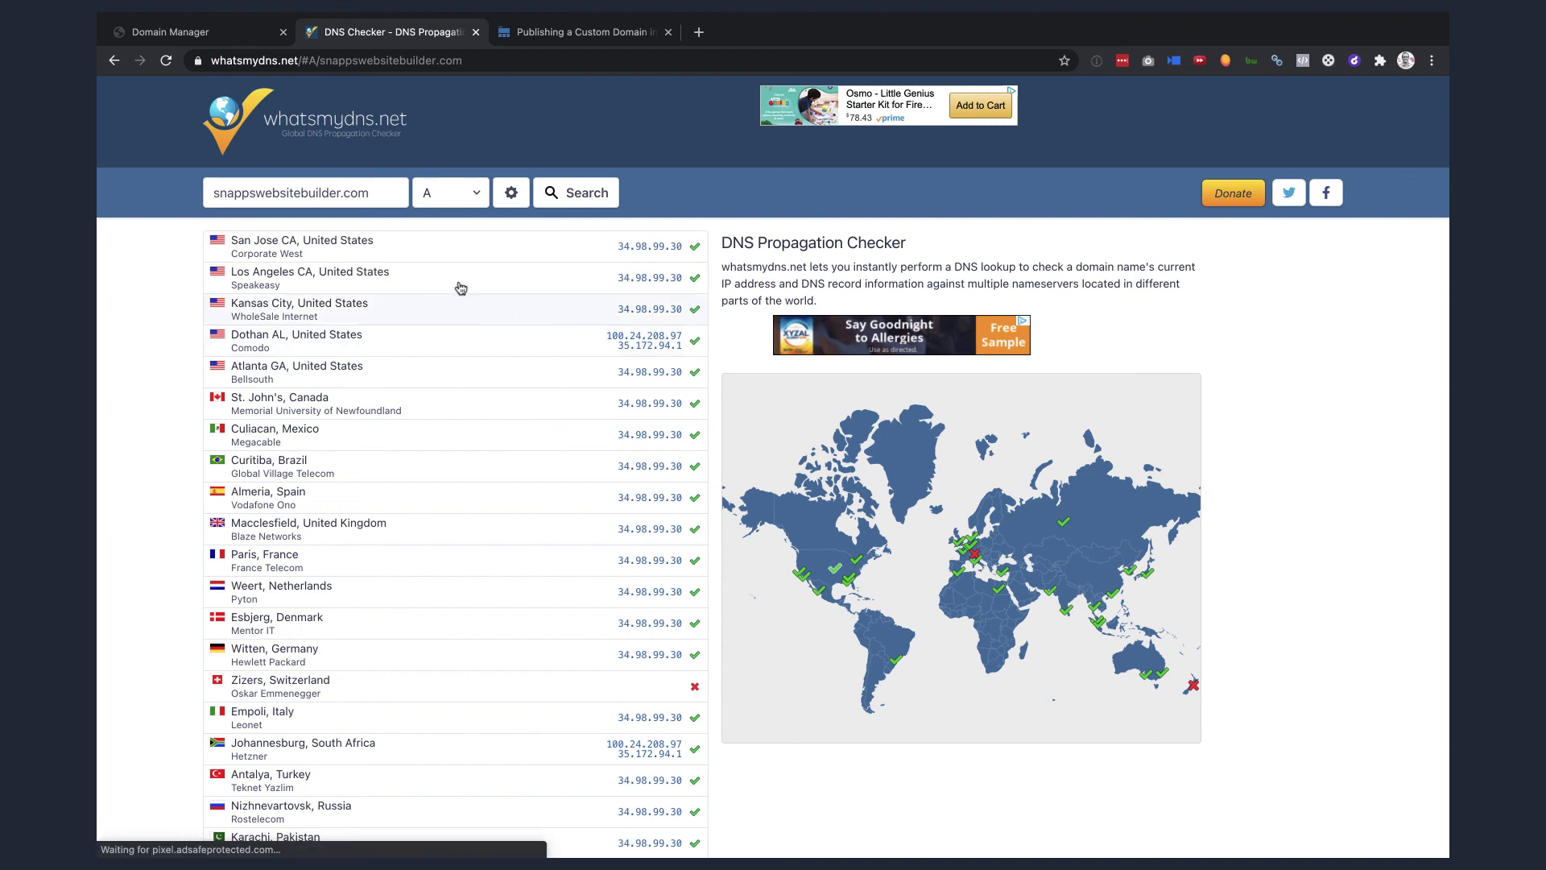
click(470, 195)
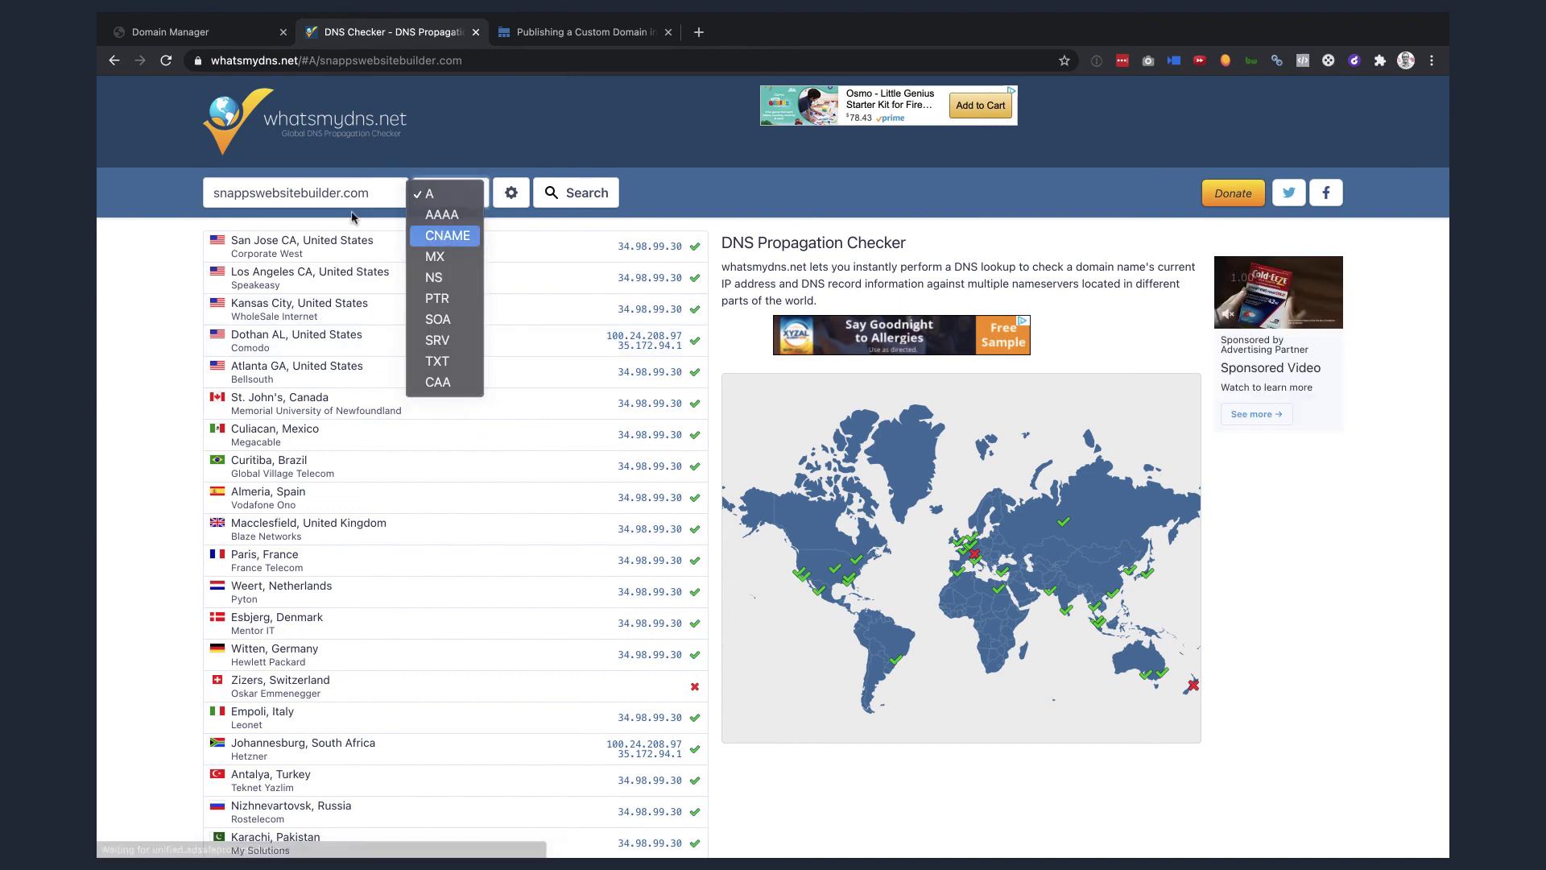
click(446, 236)
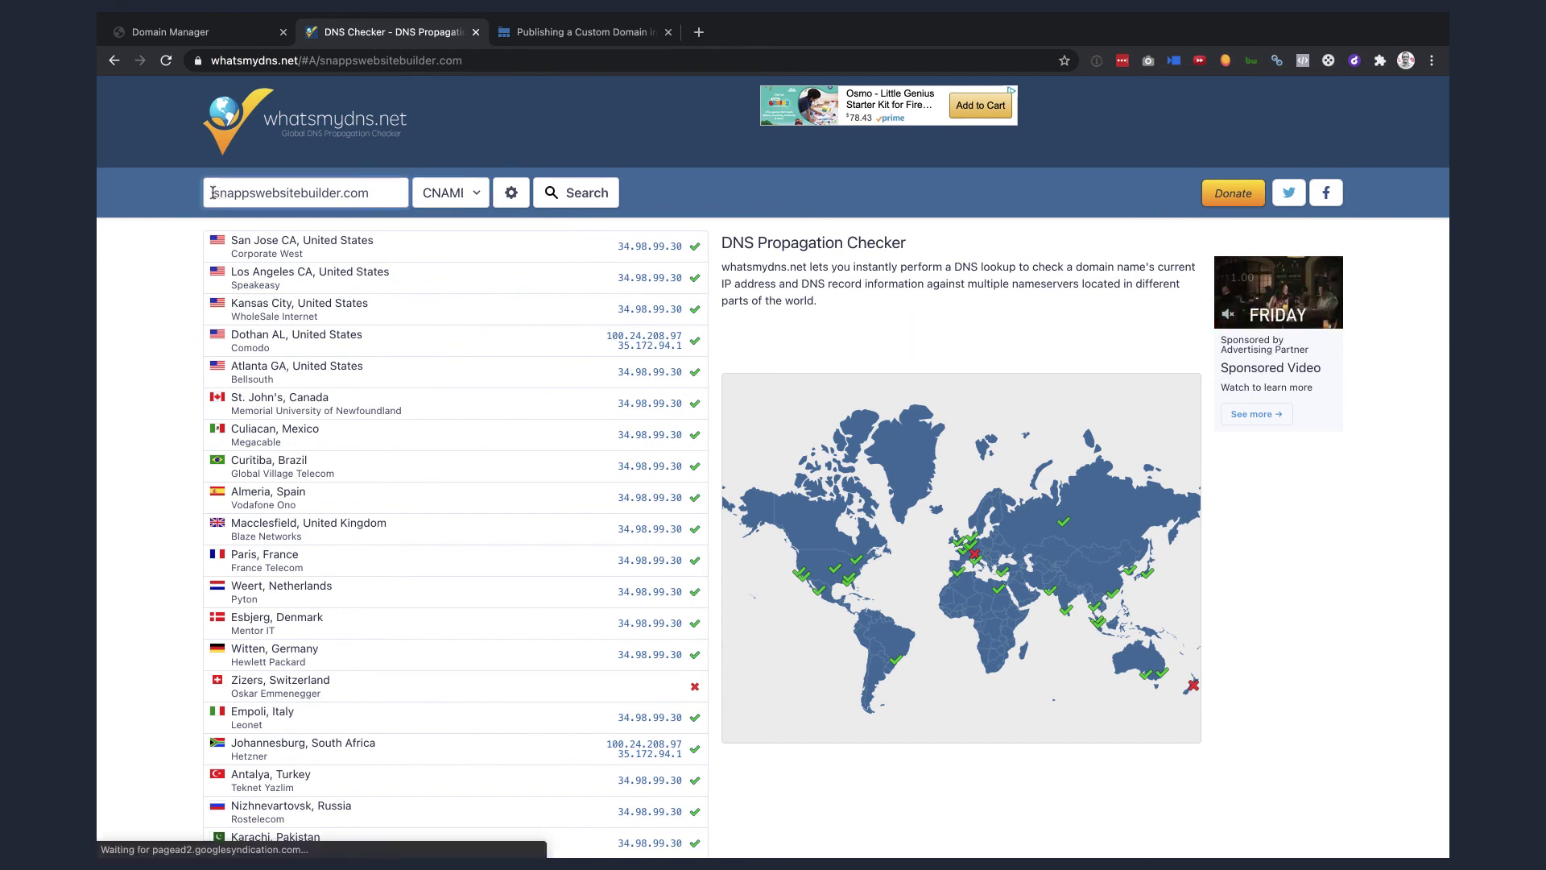
text(ww.)
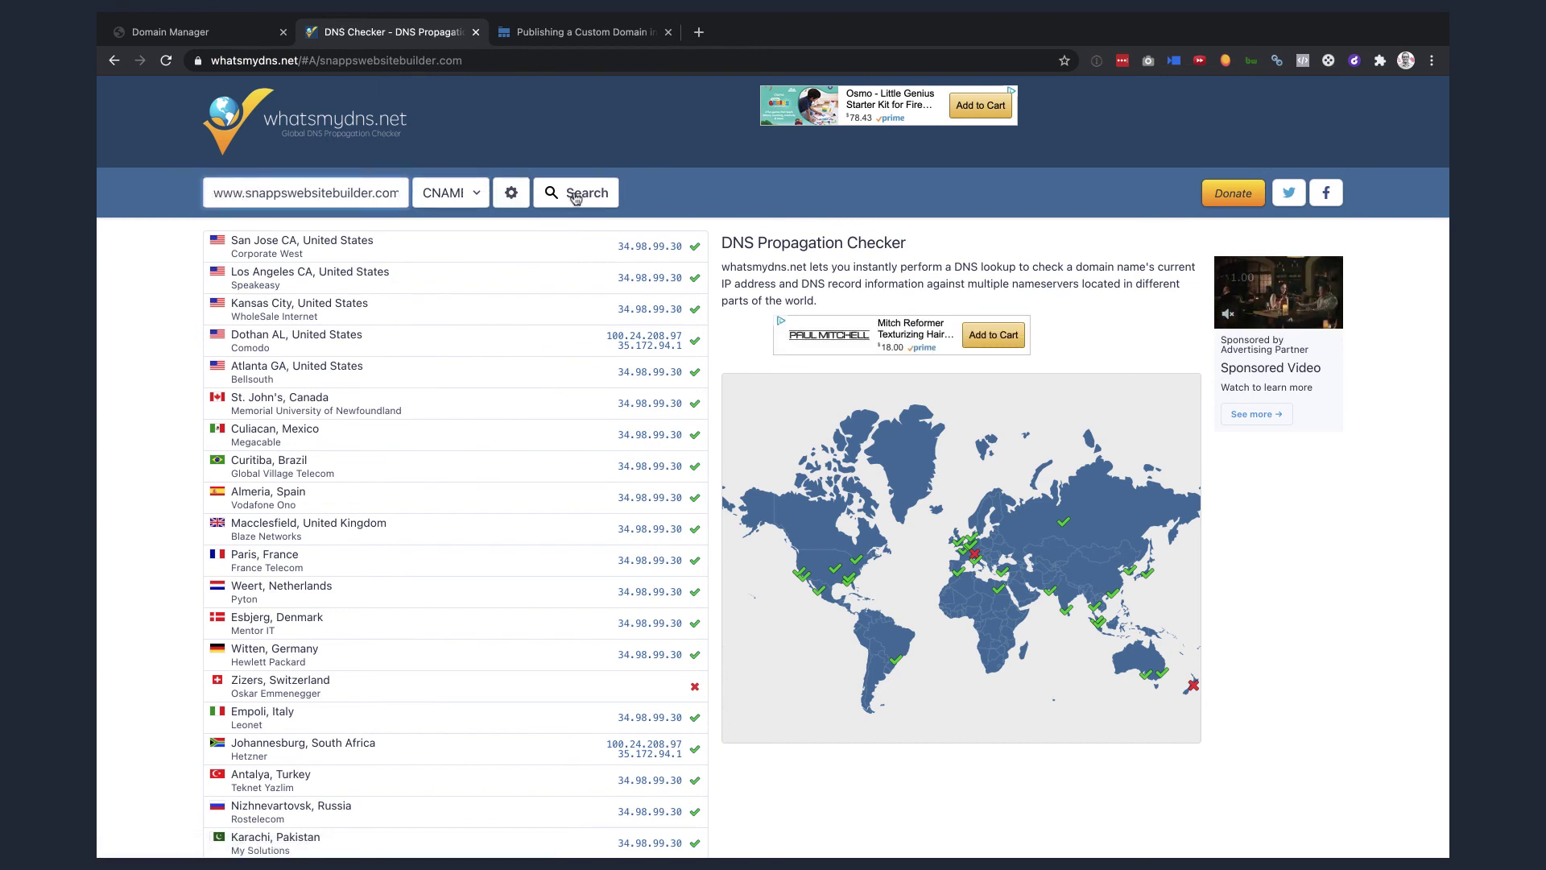
click(576, 195)
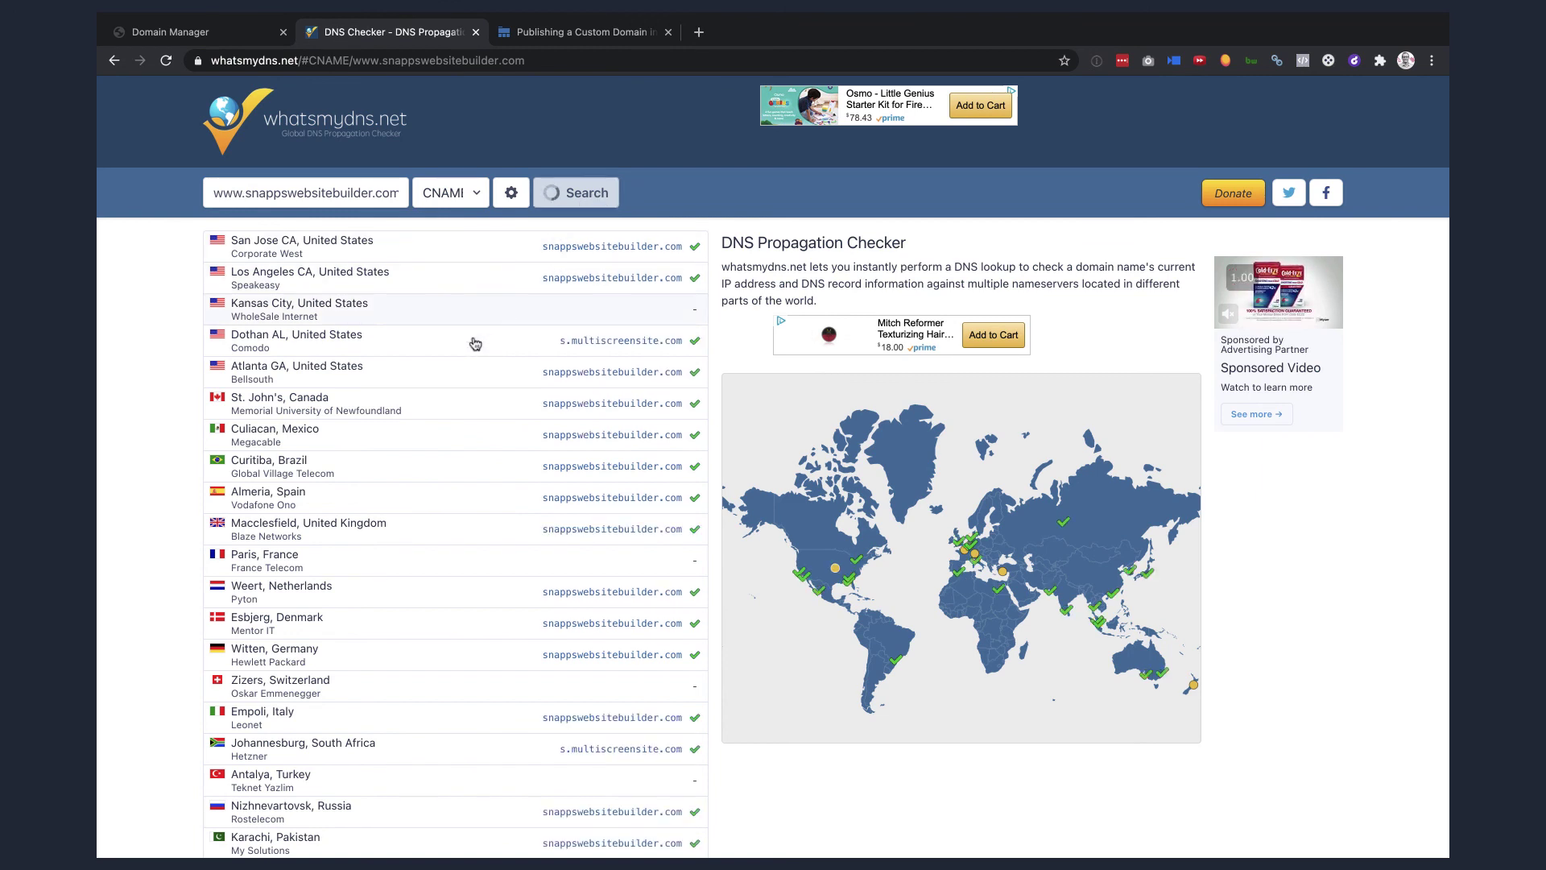
scroll(507, 344, down, 3)
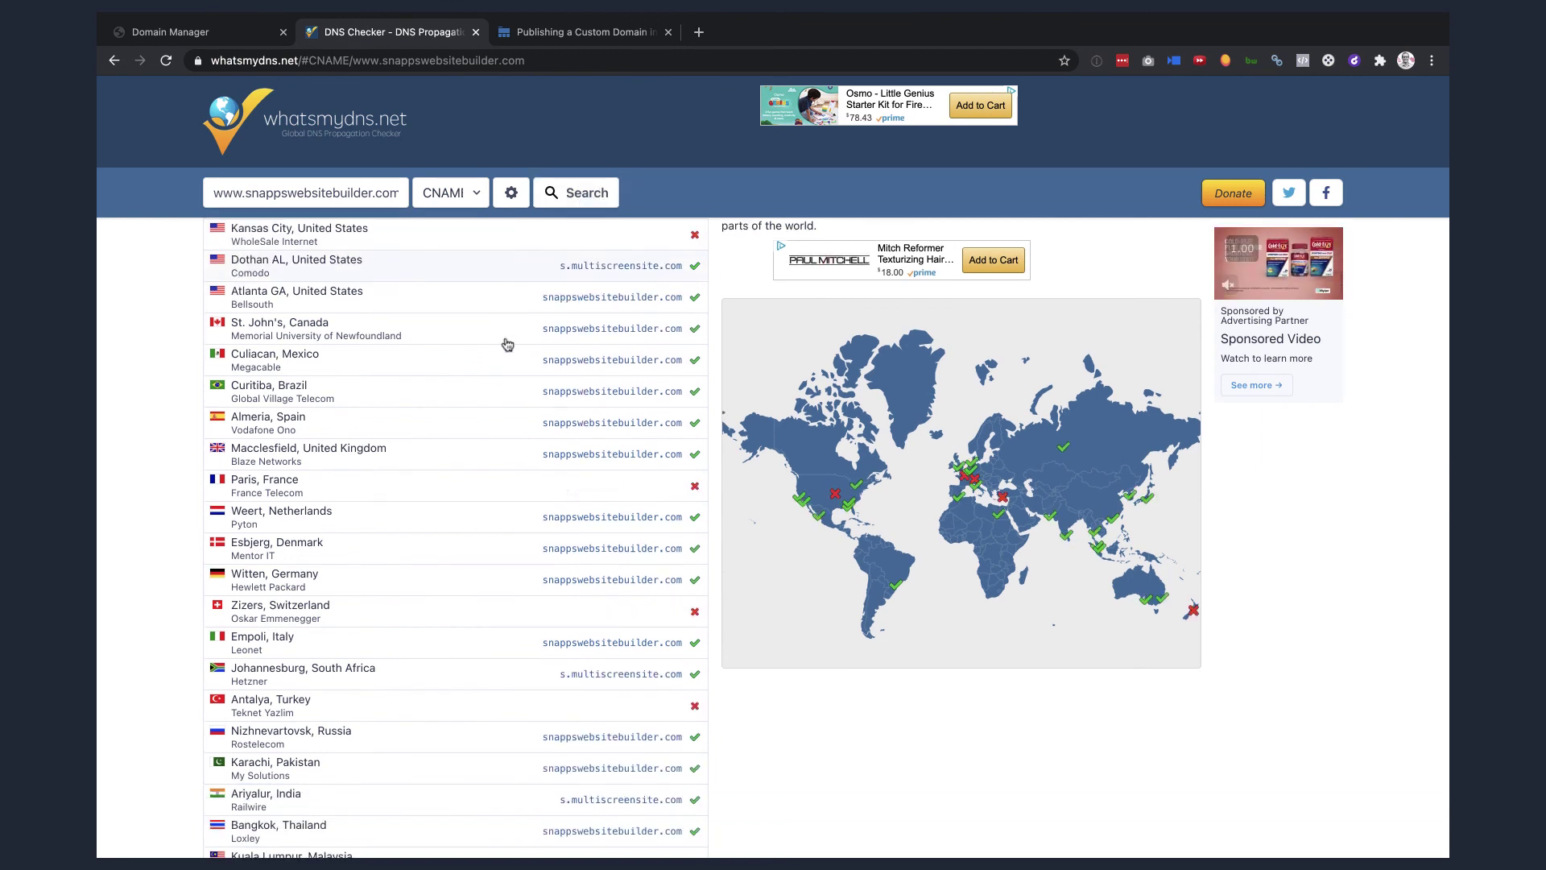
scroll(487, 599, down, 2)
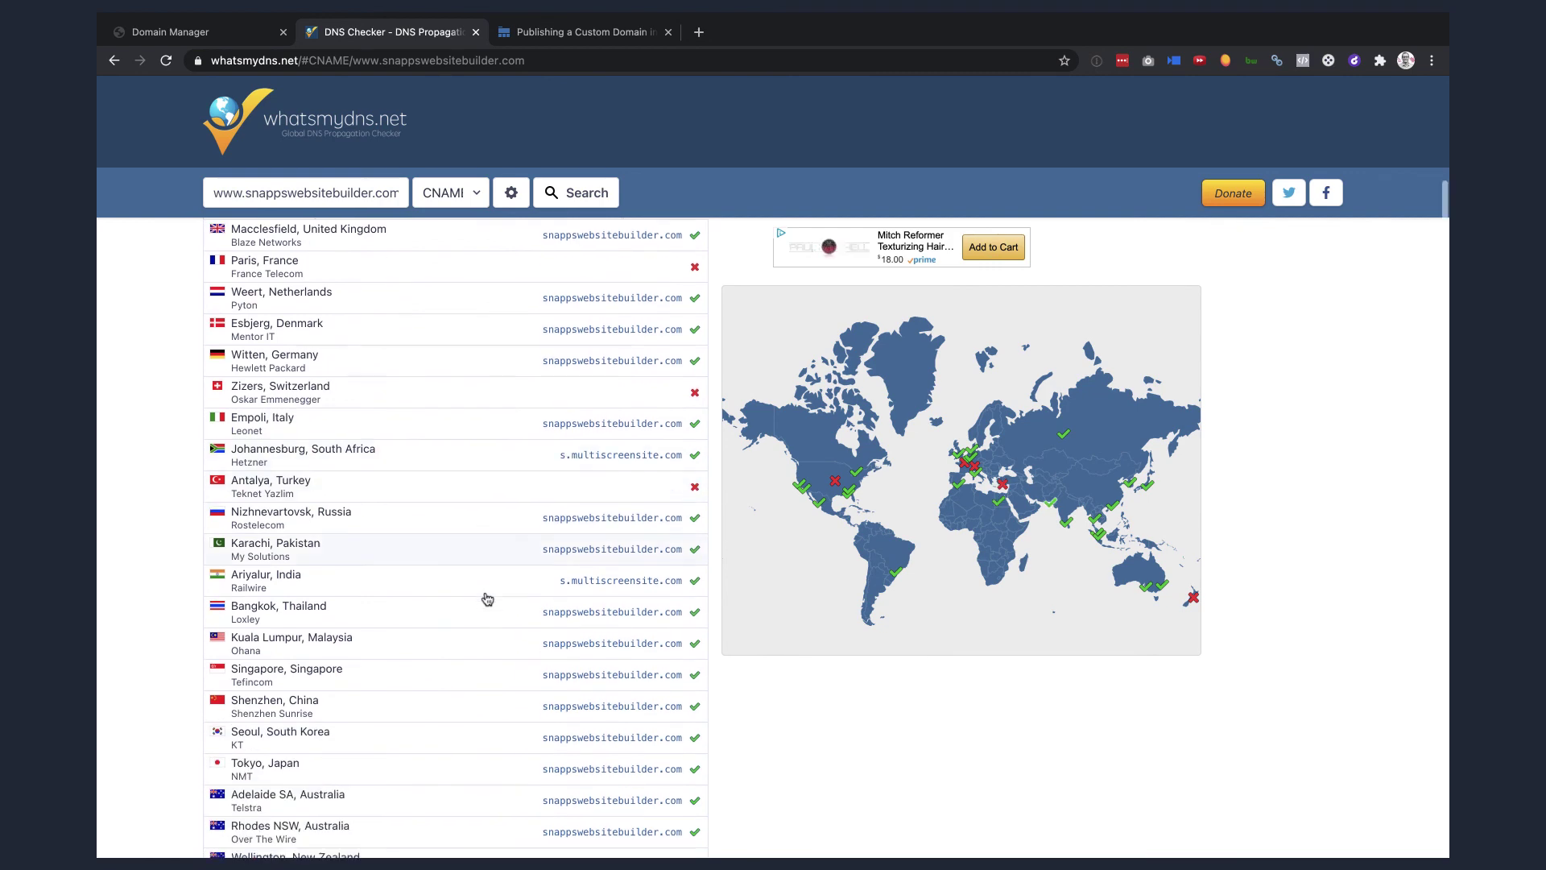
scroll(504, 587, down, 2)
scroll(501, 589, up, 6)
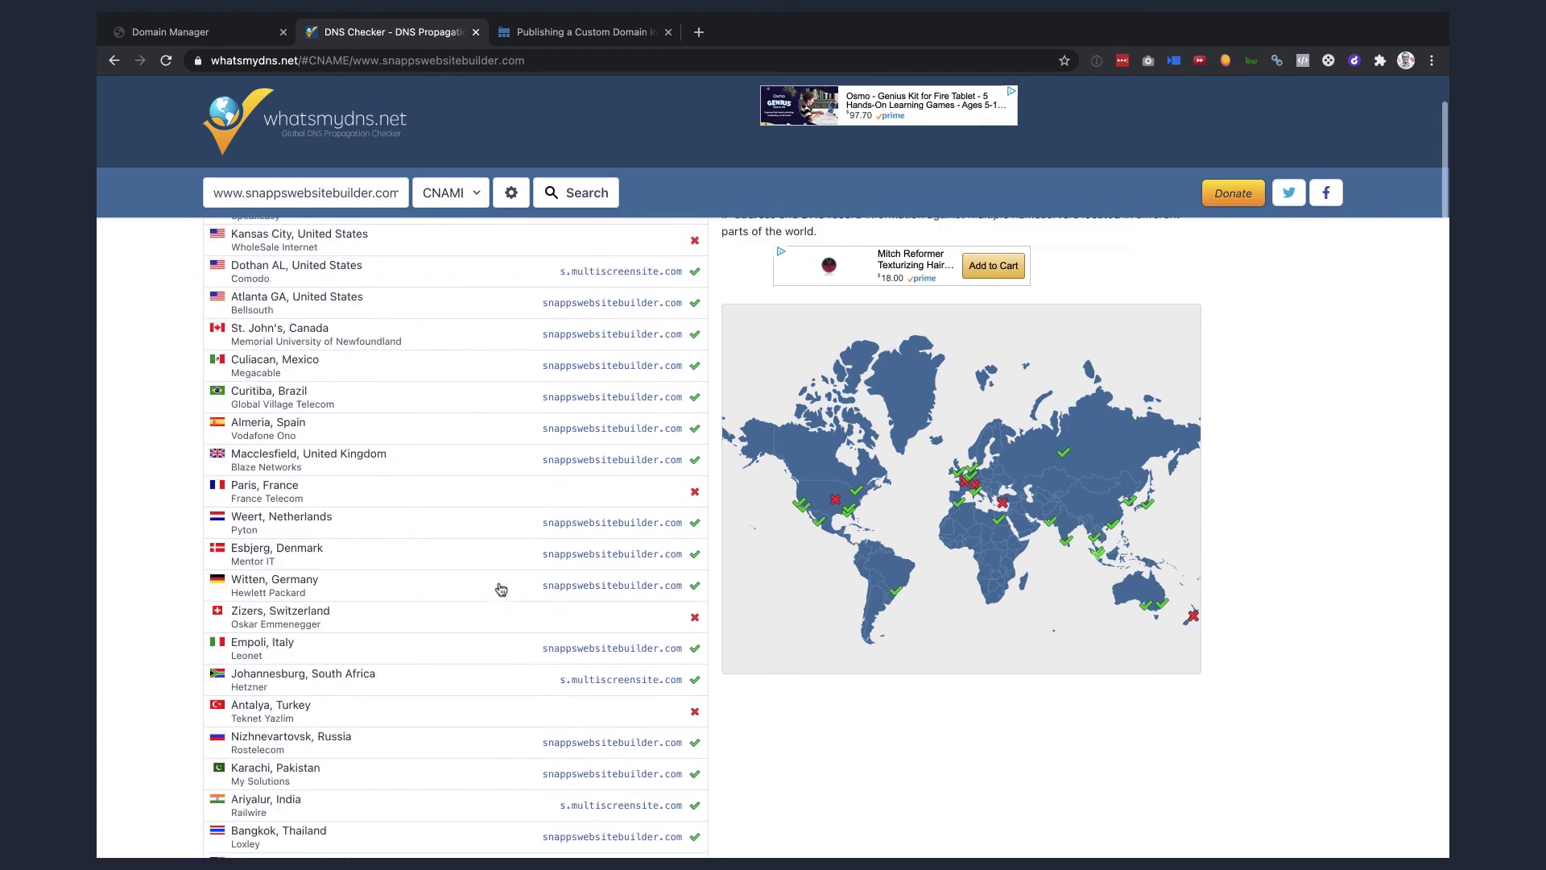